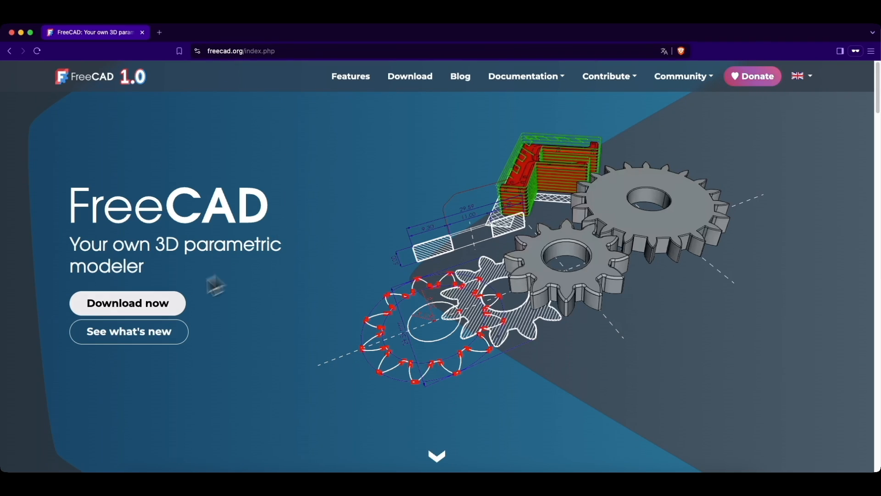
Step: Go to freecad.org's download page and browse the FreeCAD 1.0.0 Windows, Mac and Linux cards
click(144, 309)
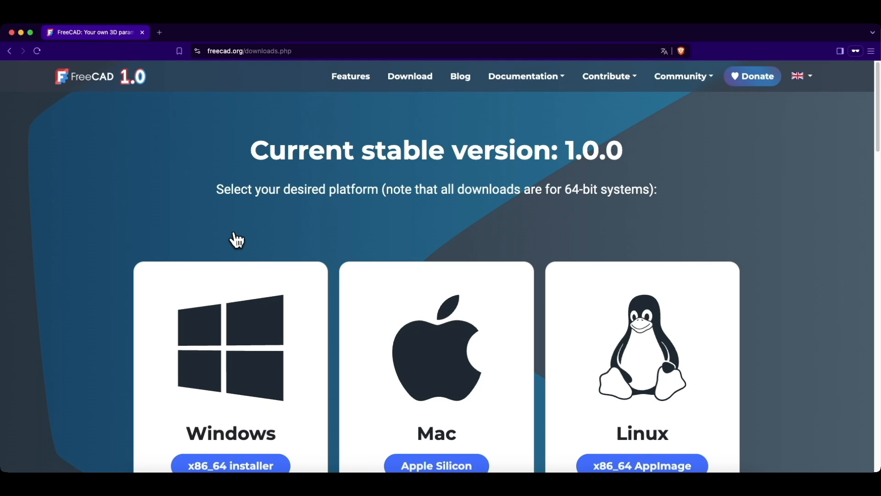
scroll(211, 244, down, 2)
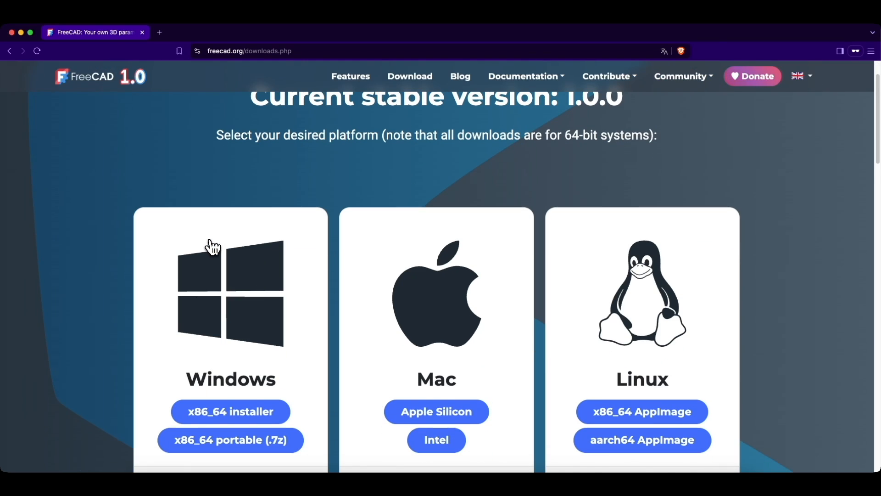
scroll(211, 246, down, 2)
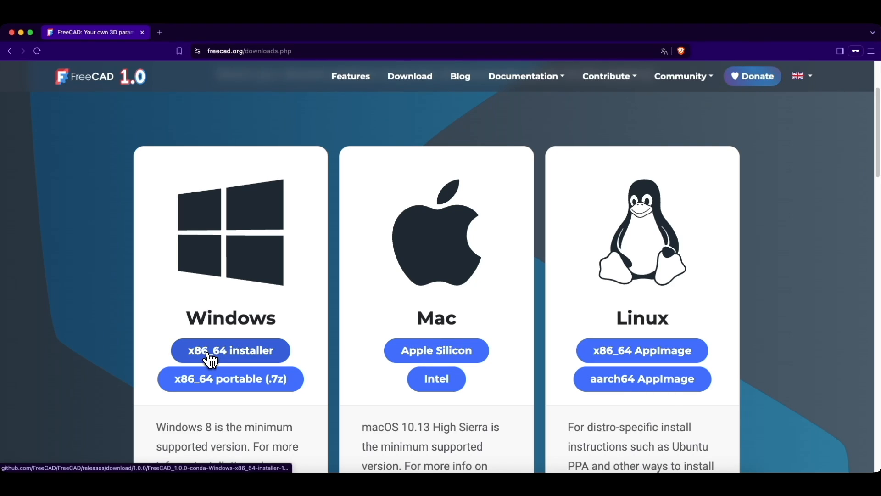
scroll(216, 337, down, 2)
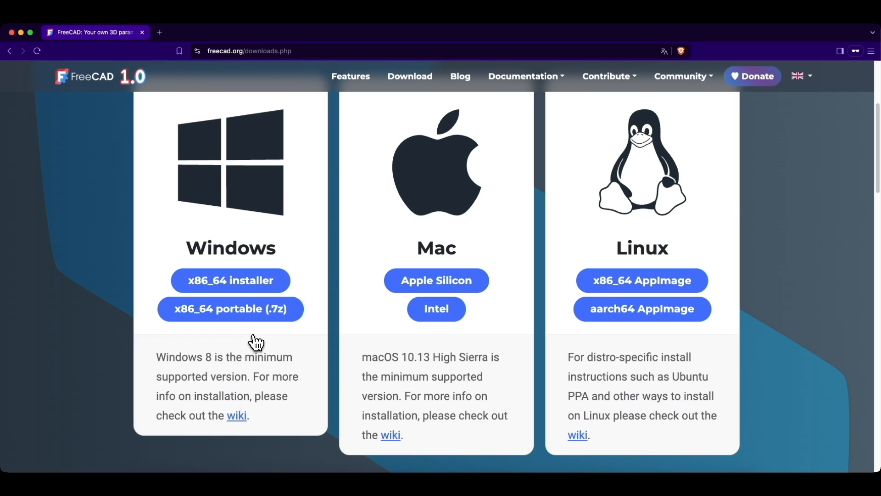
scroll(156, 209, up, 3)
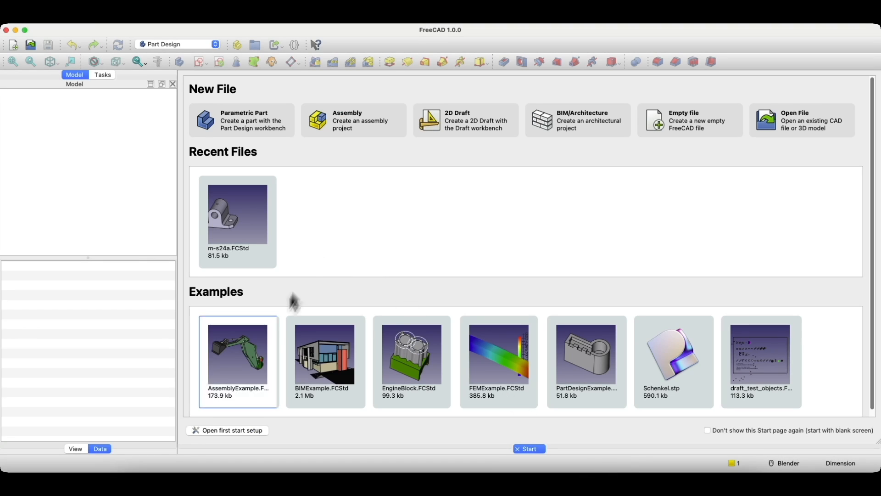
Step: Review the first-start setup, finish it with default settings, and open the application menu
click(219, 431)
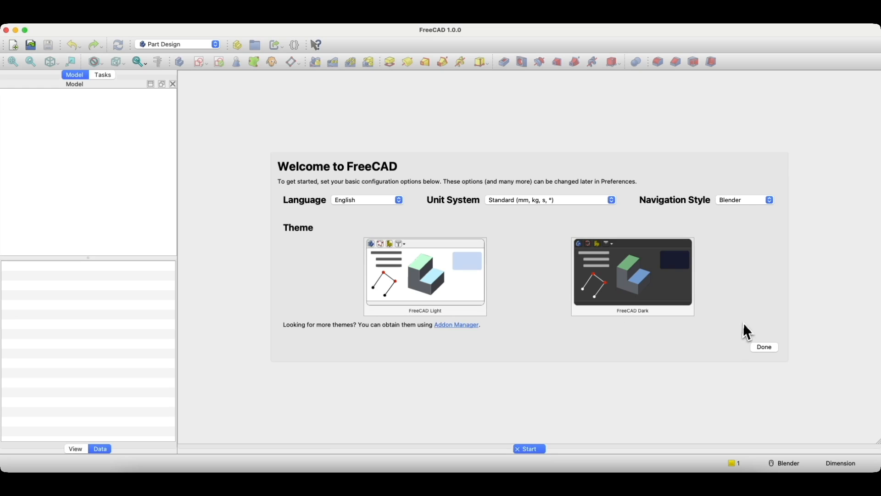
click(764, 349)
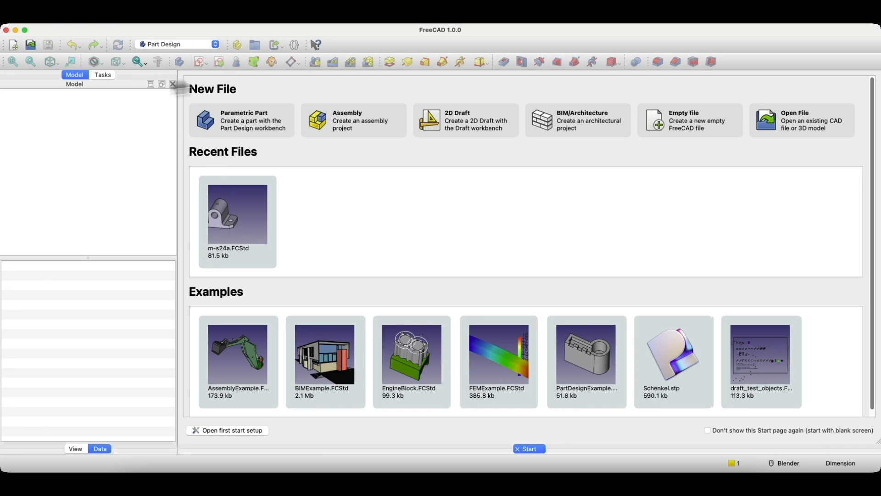
click(46, 17)
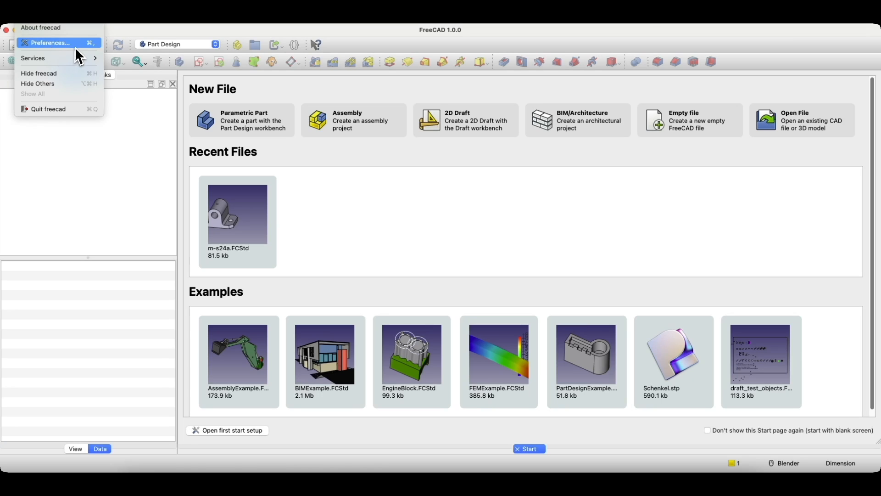
click(62, 45)
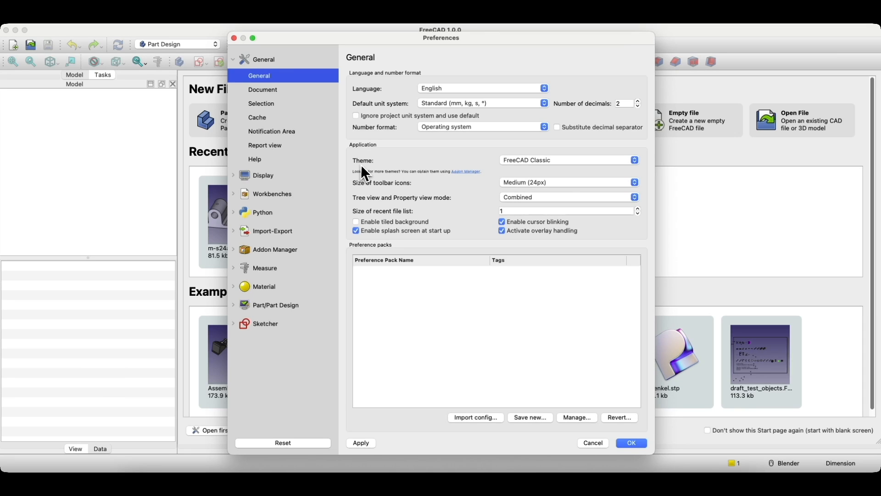
click(599, 163)
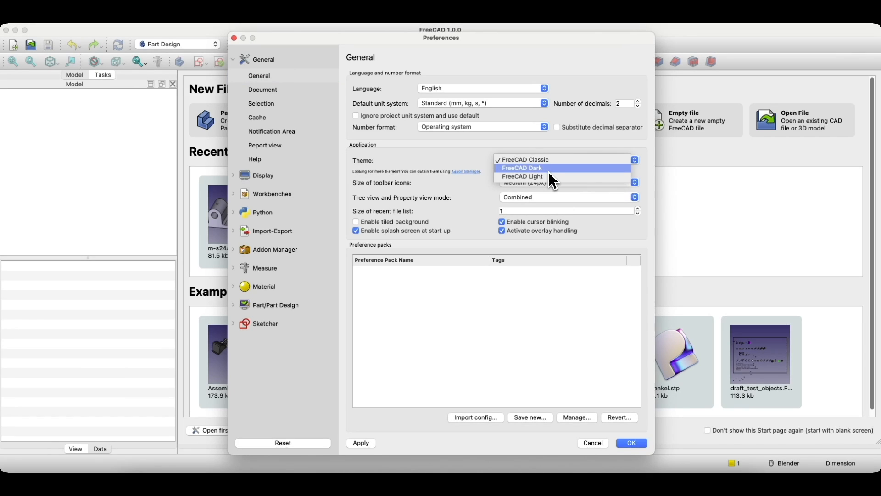
click(458, 167)
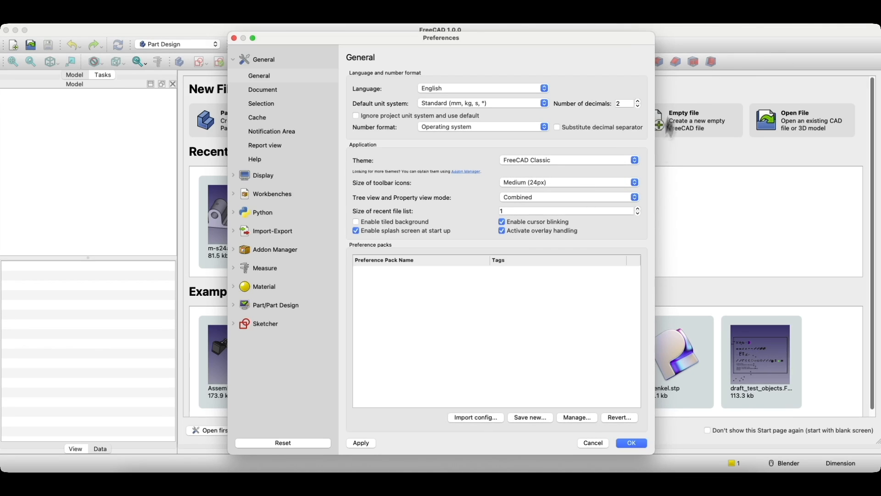
click(596, 444)
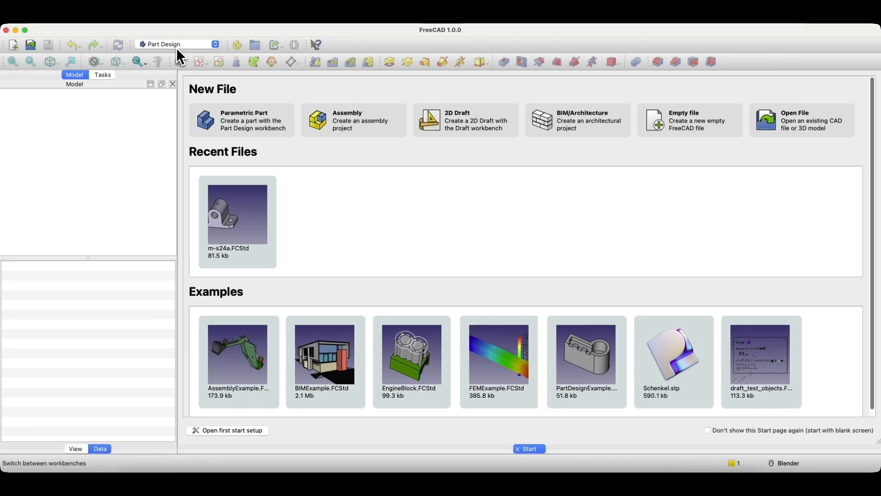
Step: Create a new empty Unnamed document and look over the toolbar and panel list
click(16, 49)
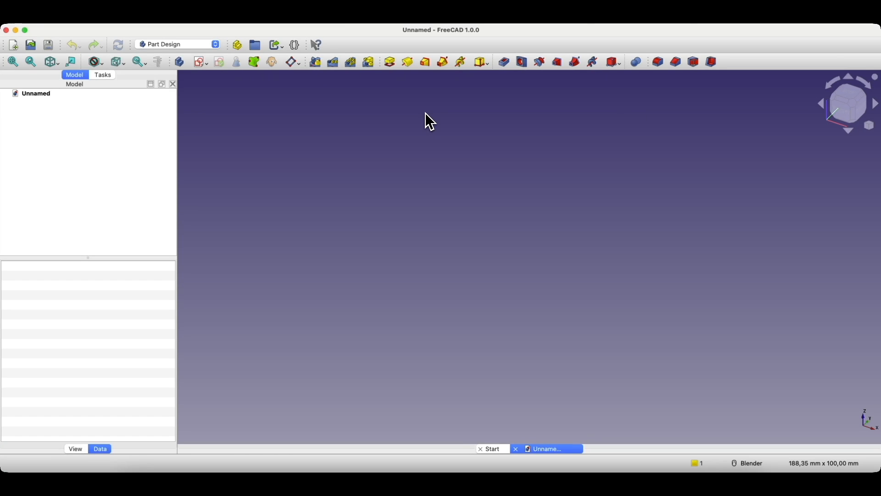
mouse_move(385, 62)
mouse_down()
mouse_move(373, 43)
mouse_move(386, 73)
mouse_up()
right_click(555, 46)
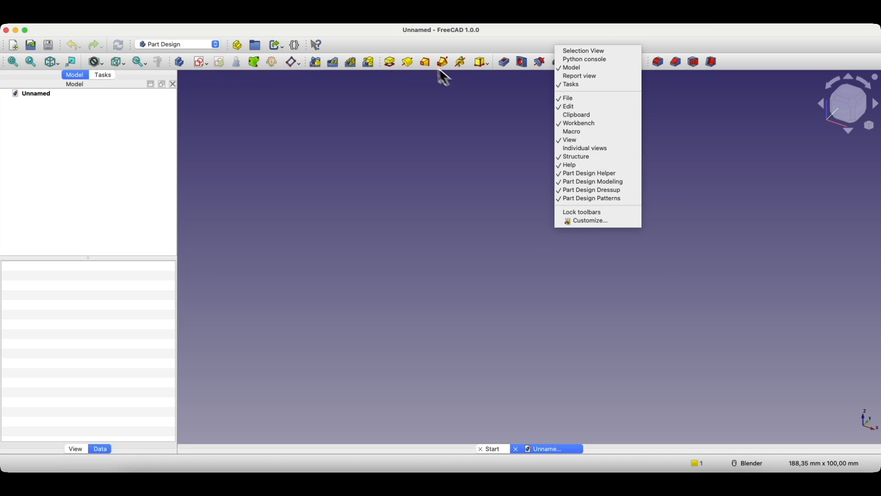
click(422, 48)
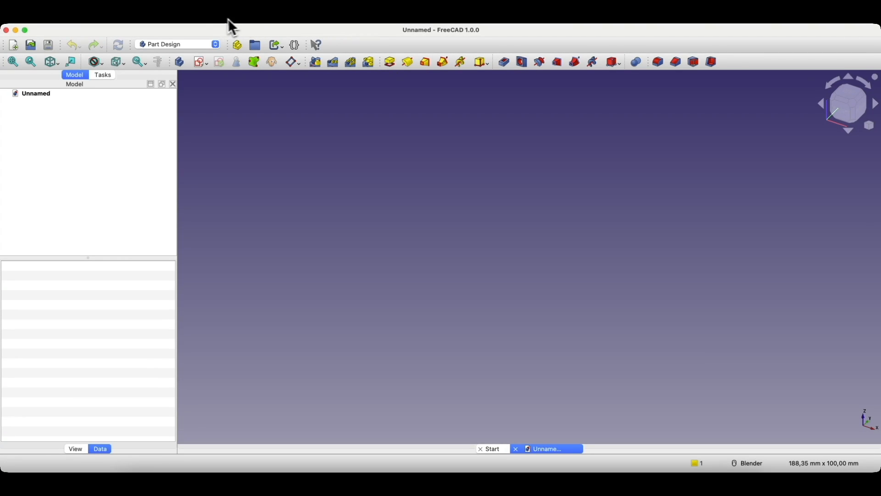
click(217, 17)
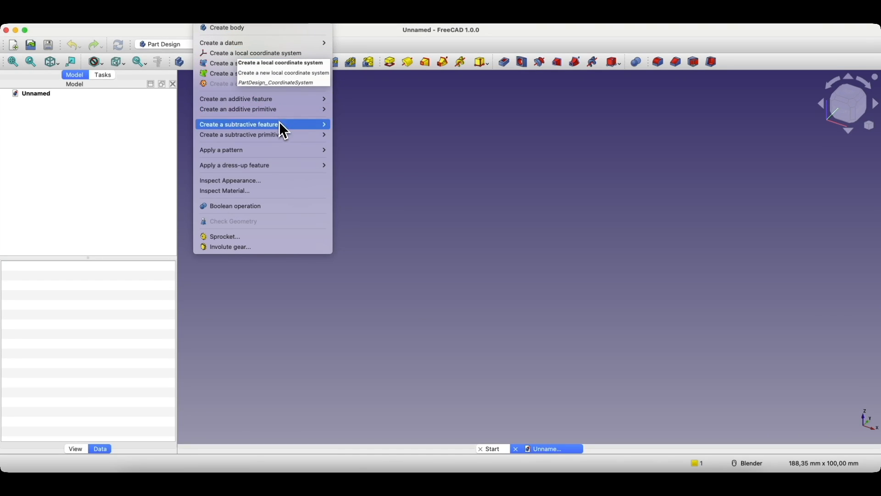
mouse_move(282, 98)
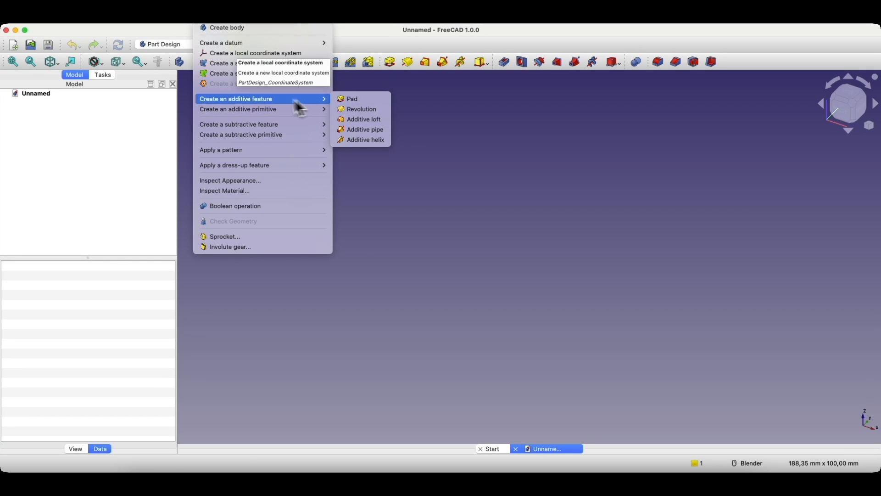
click(466, 89)
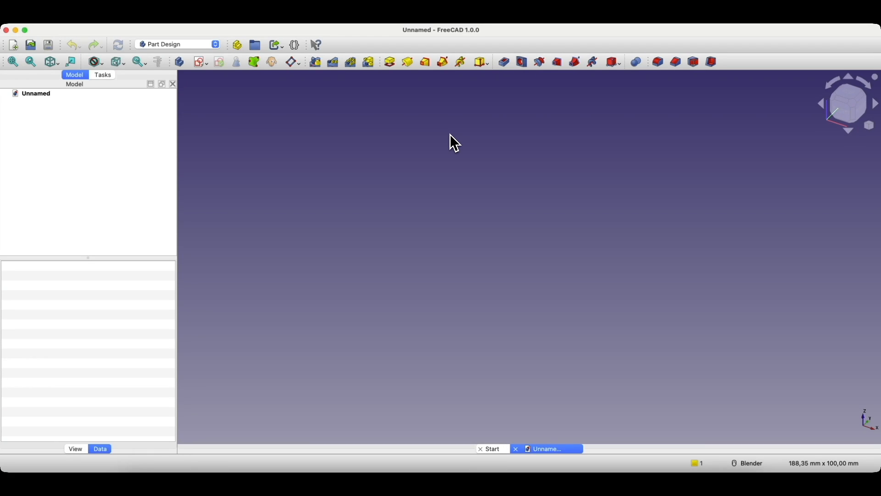
click(202, 67)
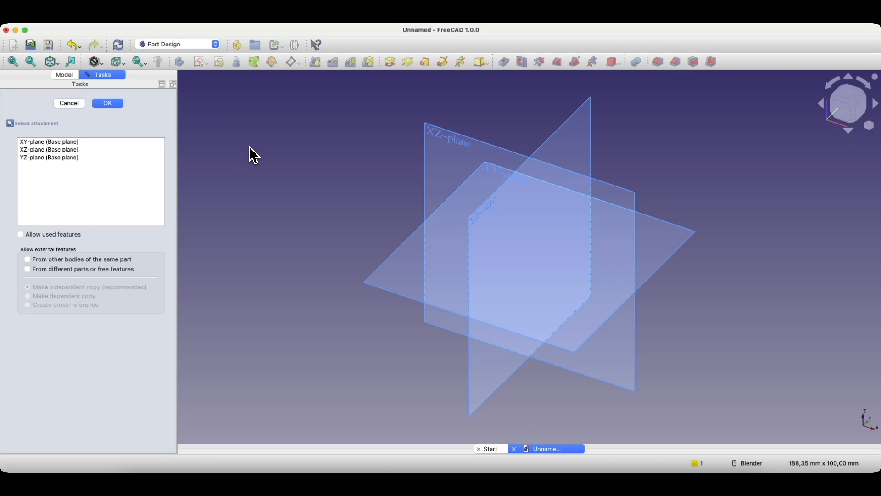
Step: Attach the new sketch to the XY-plane
click(494, 171)
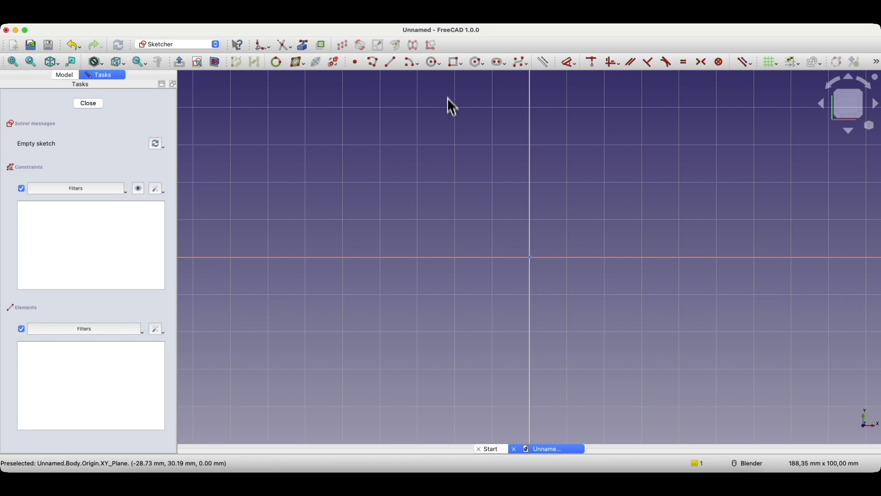
Step: Draw a 70 × 50 mm rectangle from the sketch origin and close the sketch
click(454, 65)
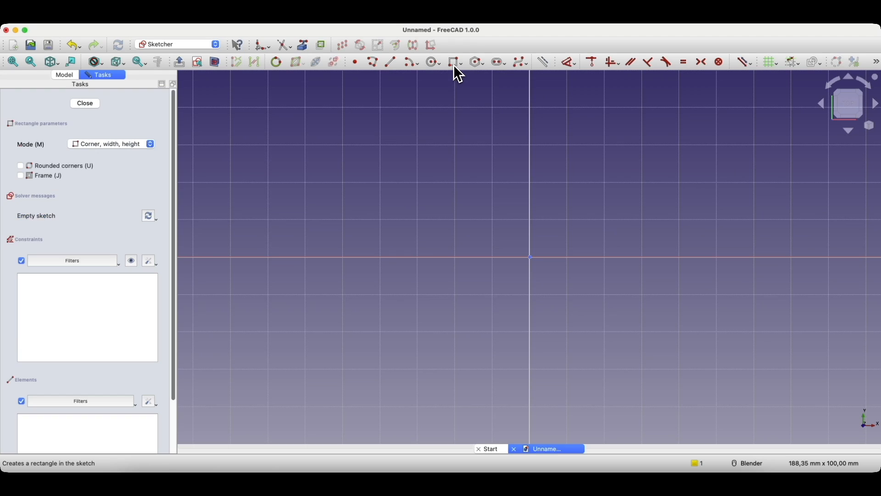
click(533, 260)
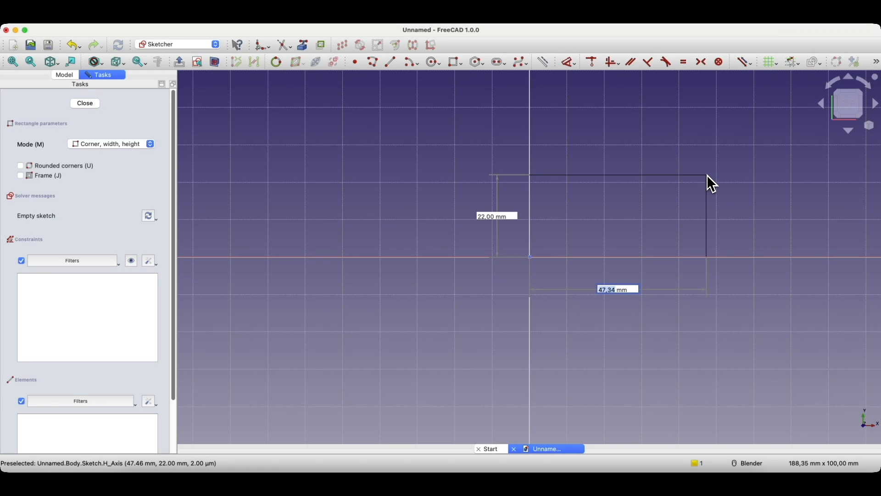
text(70)
key(Tab)
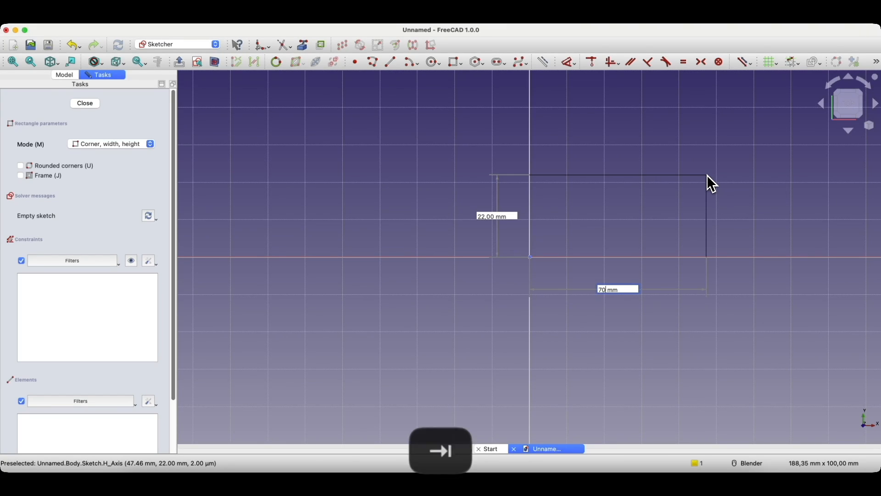
text(50)
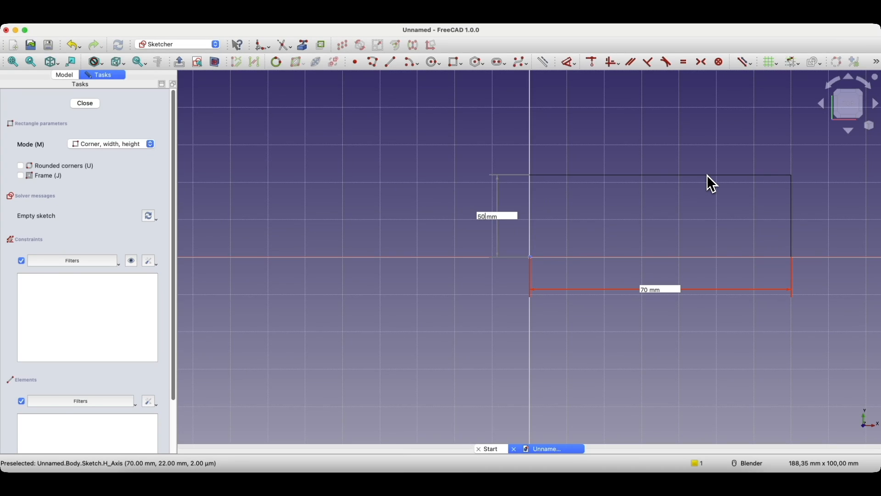
key(Tab)
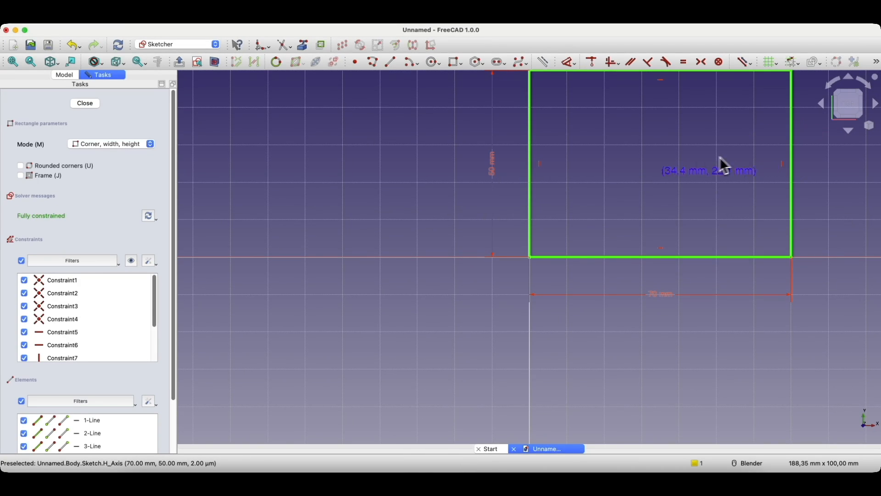
scroll(649, 182, down, 1)
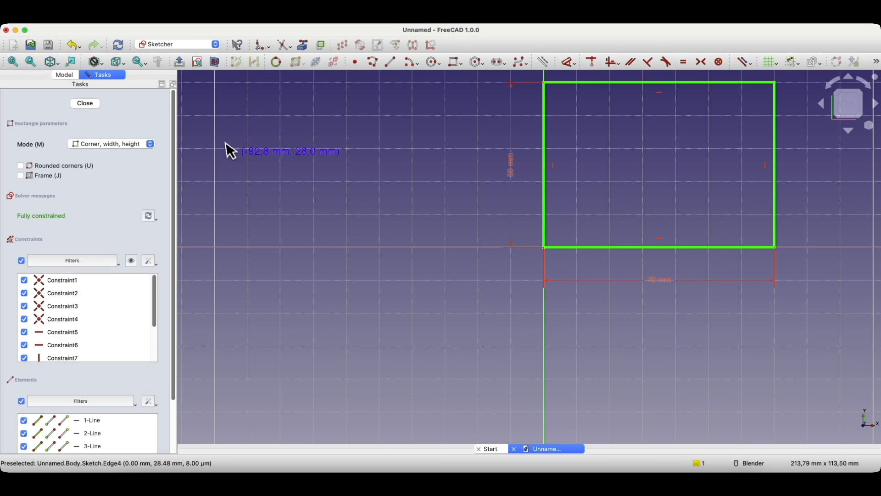
click(86, 104)
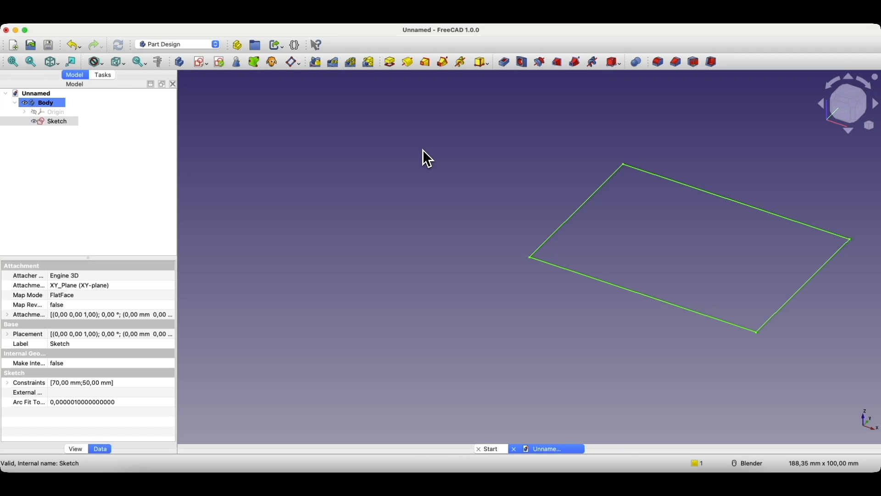
Step: Pad the rectangle sketch into a 20 mm-thick solid block
click(391, 67)
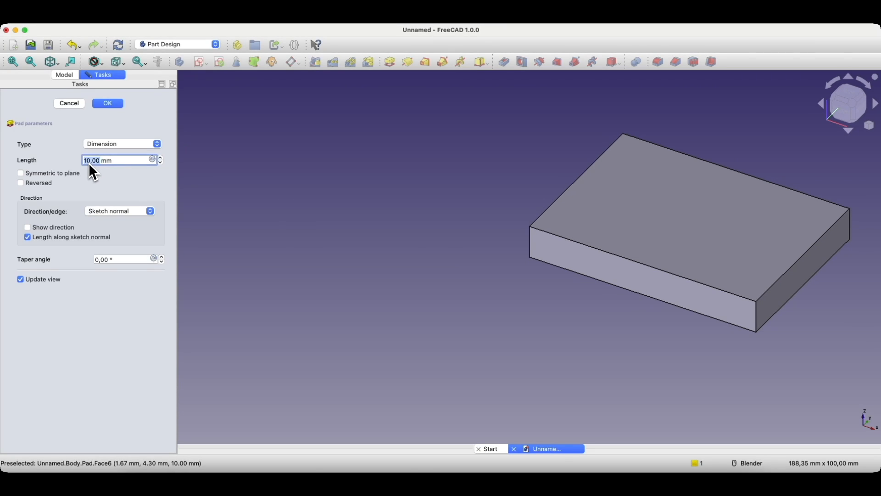
text(20)
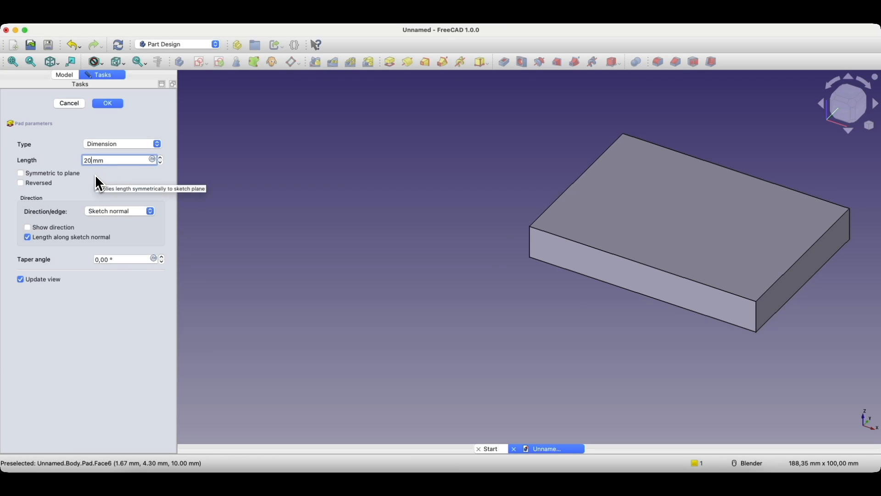
click(112, 173)
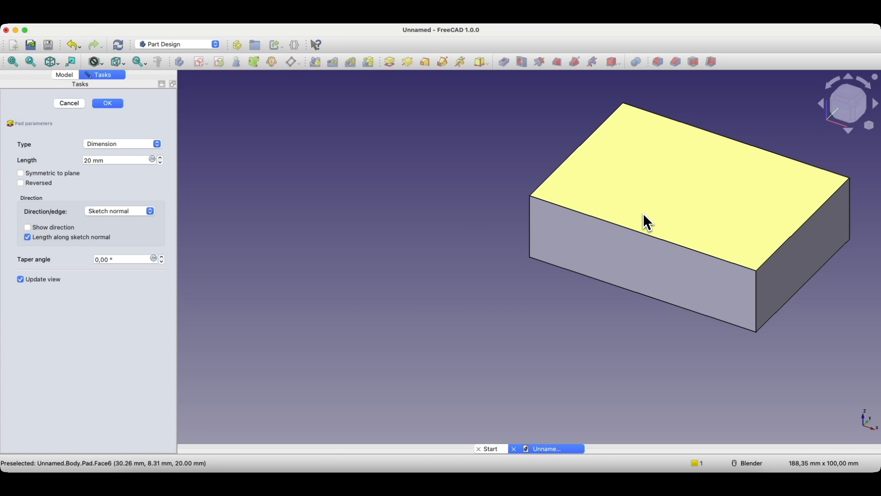
click(109, 103)
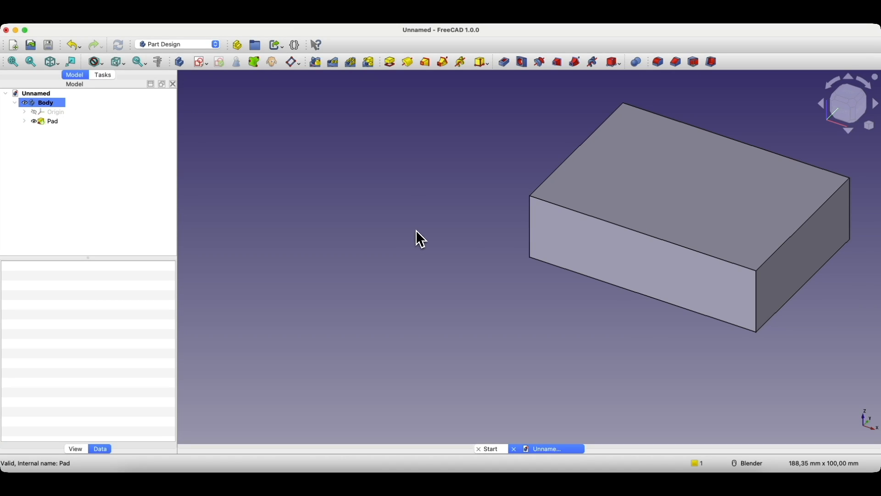
scroll(411, 232, right, 5)
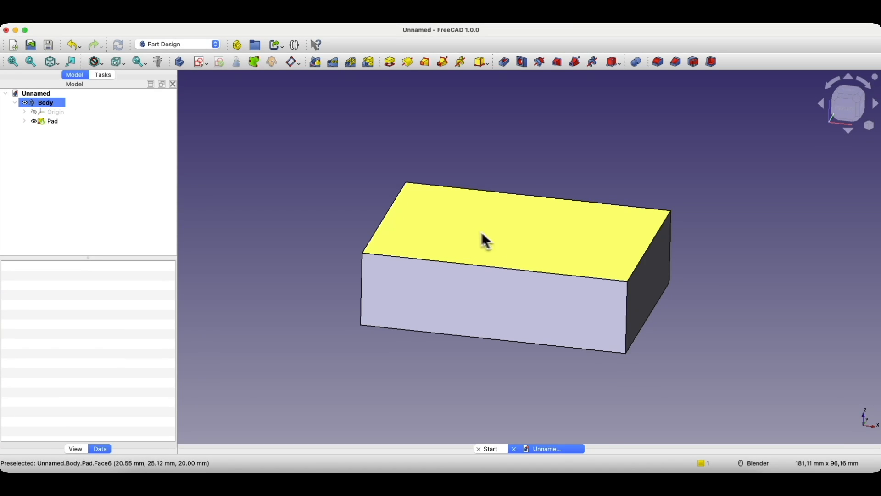
Step: Start Sketch001 on the pad's top face
click(421, 220)
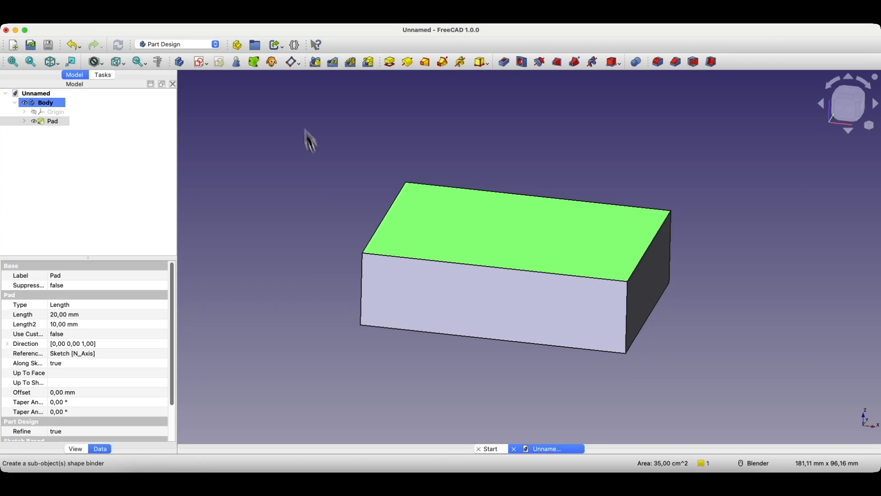
click(200, 62)
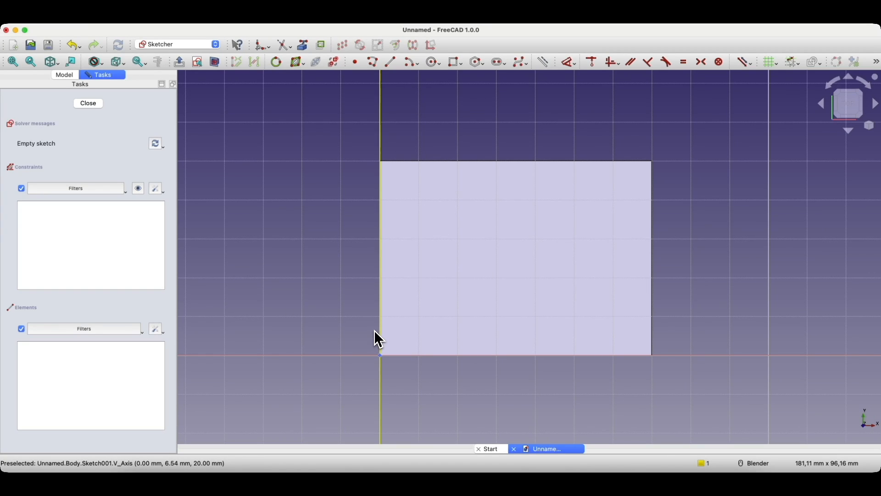
Step: Draw two side-by-side 40 mm-tall rectangles, 15 mm and 20 mm wide
click(454, 68)
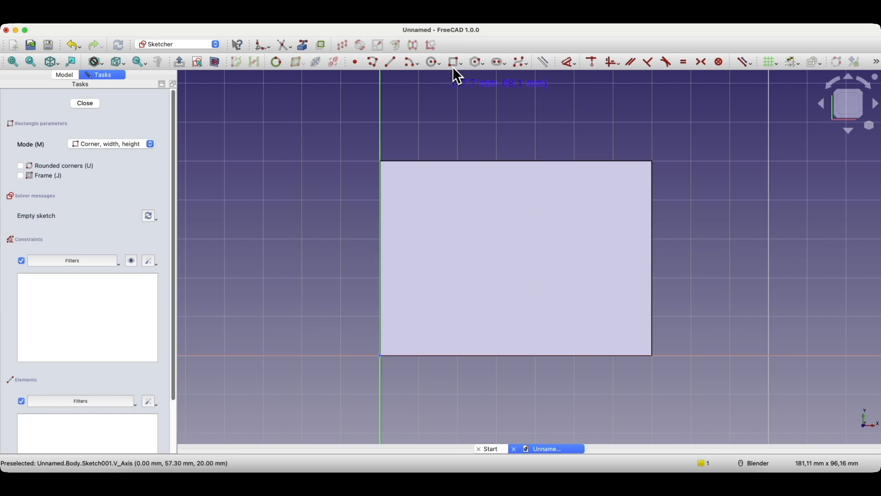
click(393, 345)
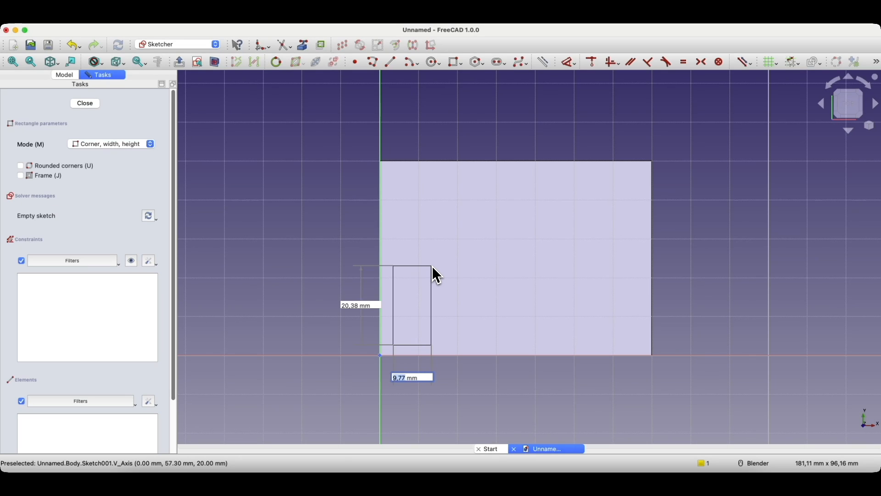
text(15)
key(Tab)
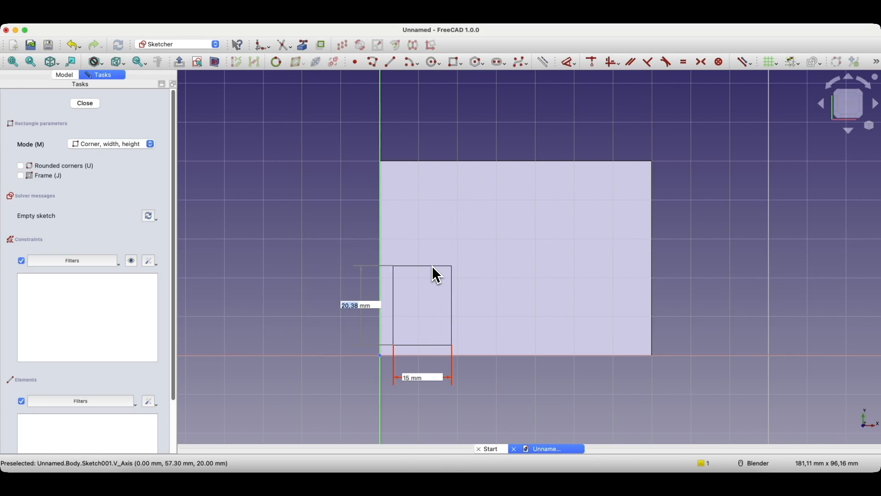
text(40)
key(Return)
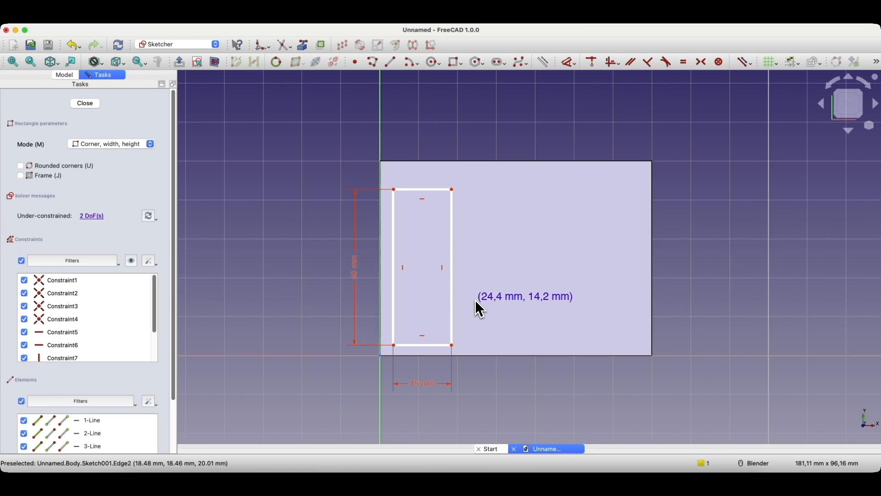
click(466, 344)
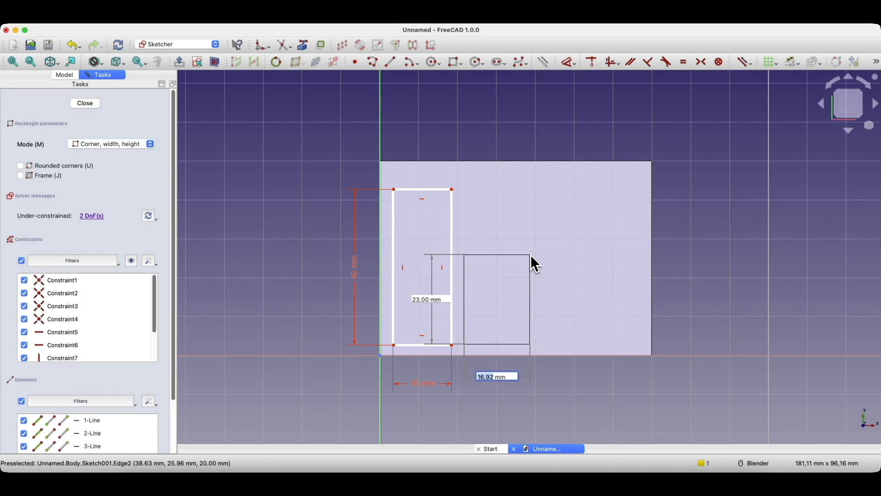
text(20)
key(Tab)
text(40)
key(Tab)
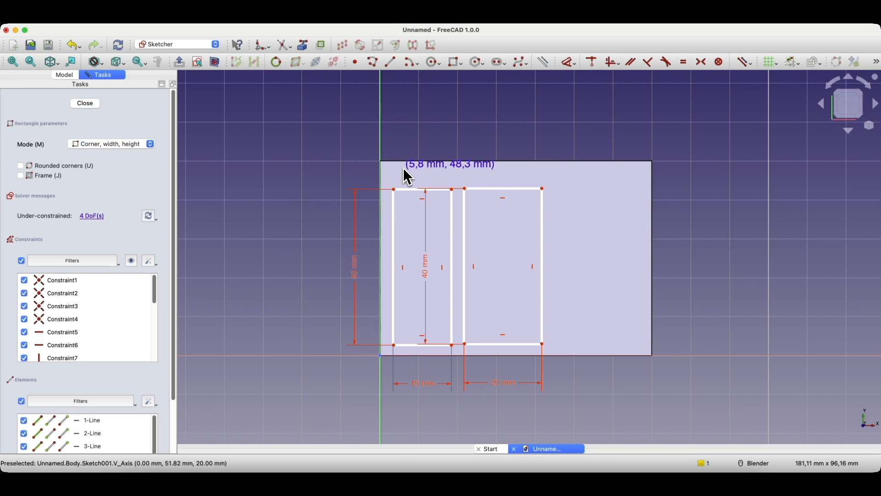
Step: Draw a 23 × 13 mm rectangle at the box's top edge
click(424, 182)
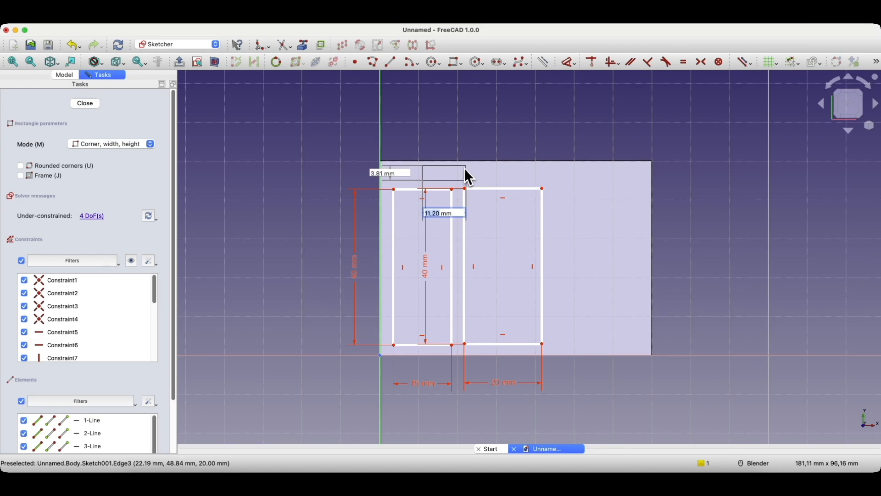
text(2)
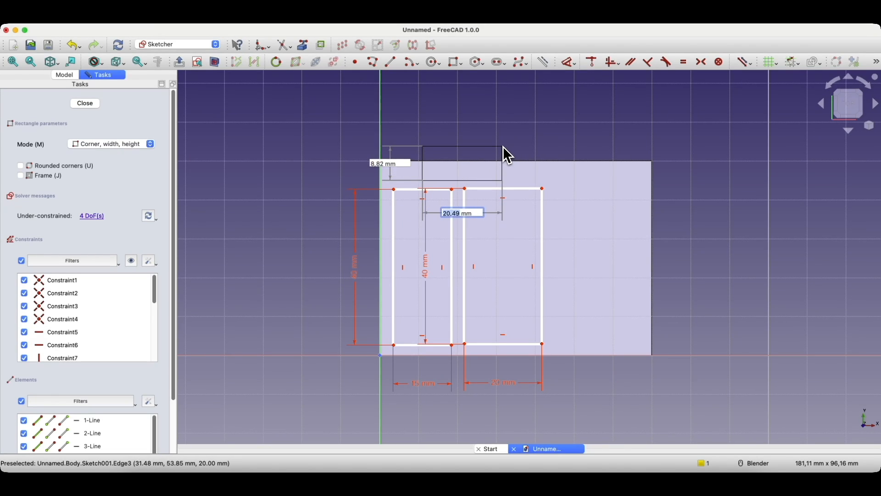
text(3)
key(Tab)
text(13)
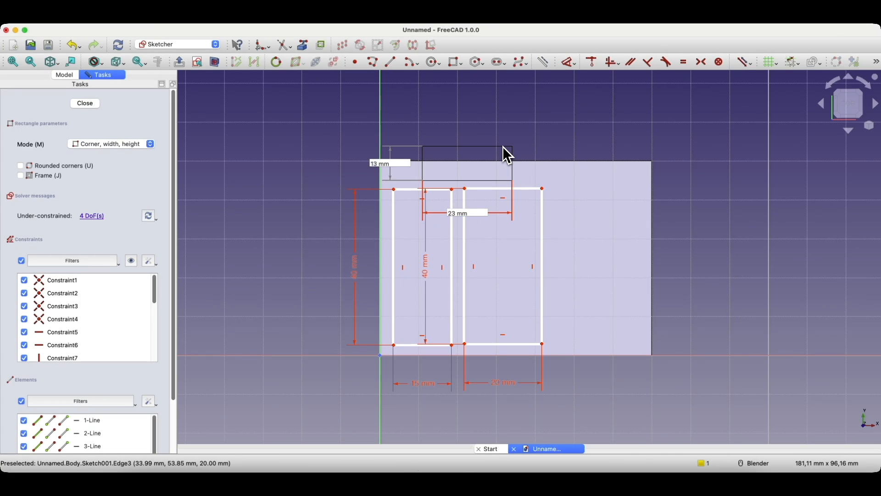
key(Return)
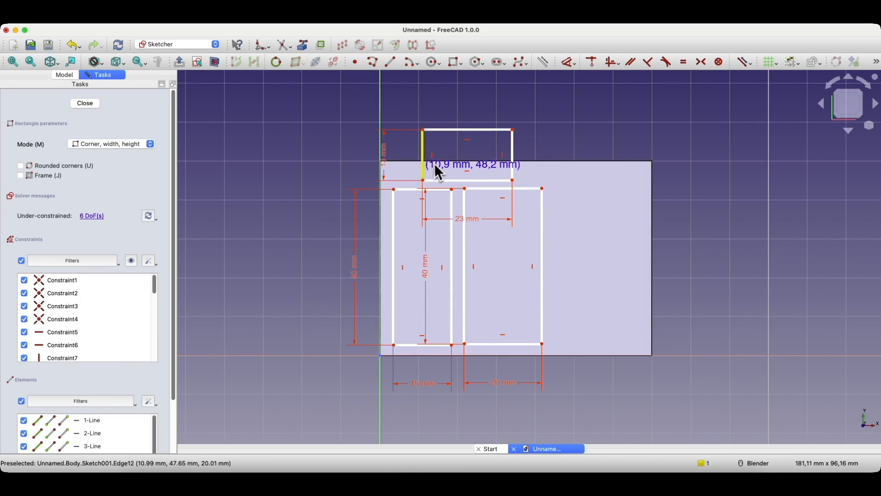
Step: Move the 23 × 13 mm rectangle up and left, and widen the 20 mm rectangle slightly
shift+middle_drag(482, 261, 484, 268)
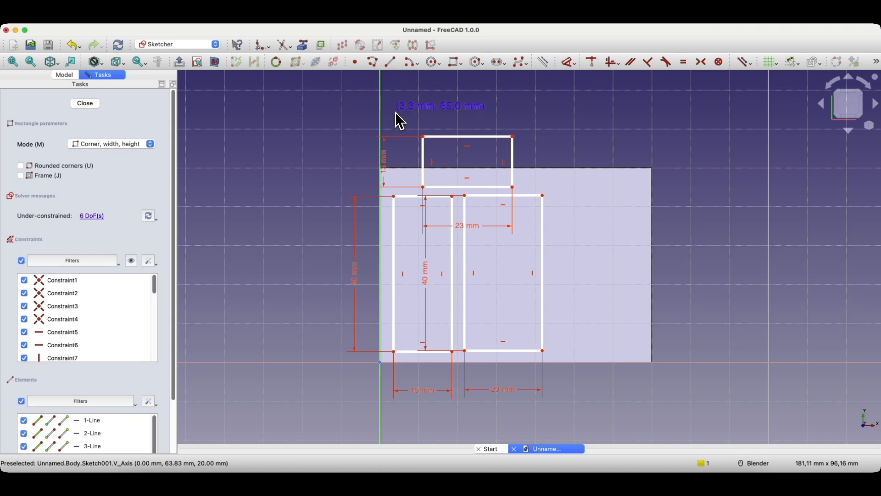
key(Escape)
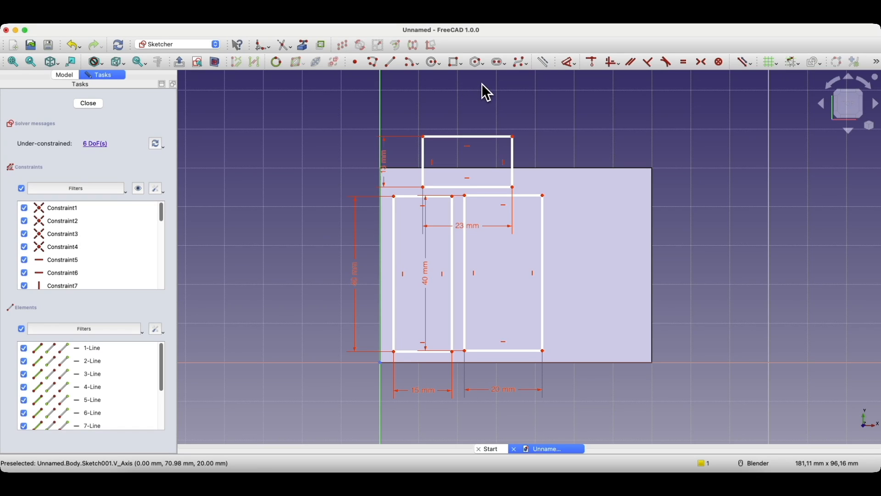
drag(458, 138, 422, 172)
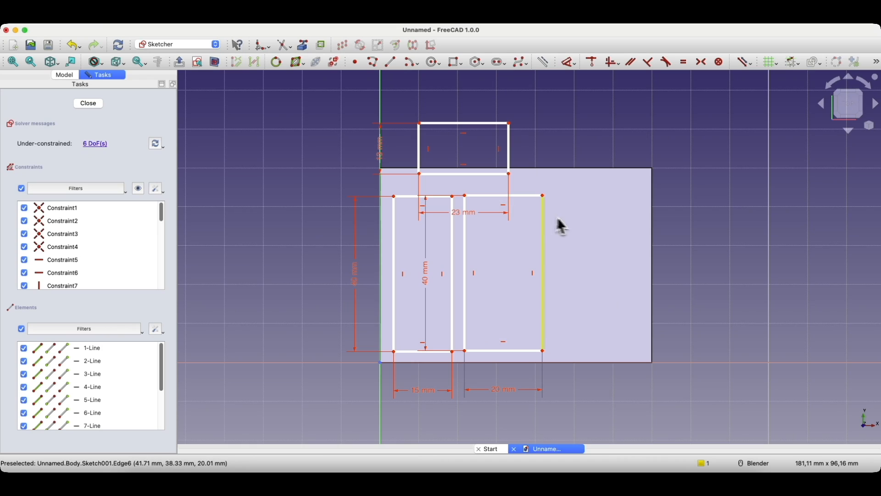
drag(543, 202, 553, 201)
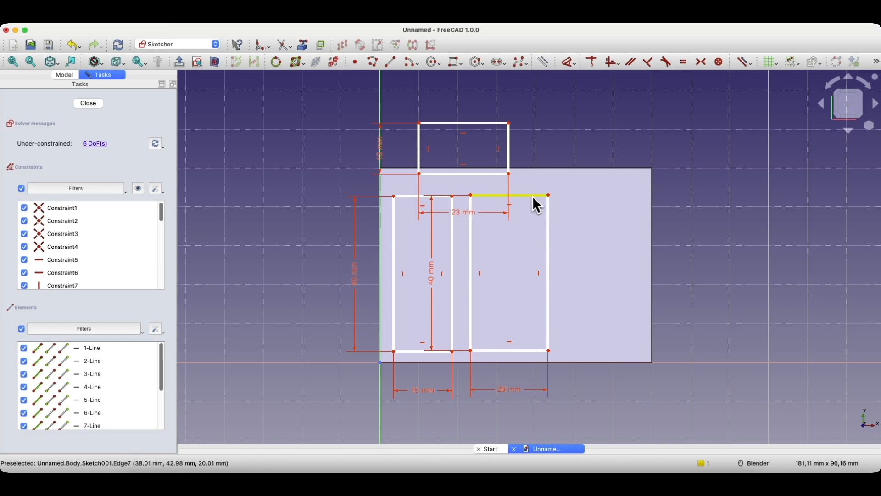
click(455, 63)
click(280, 118)
click(334, 169)
right_click(303, 144)
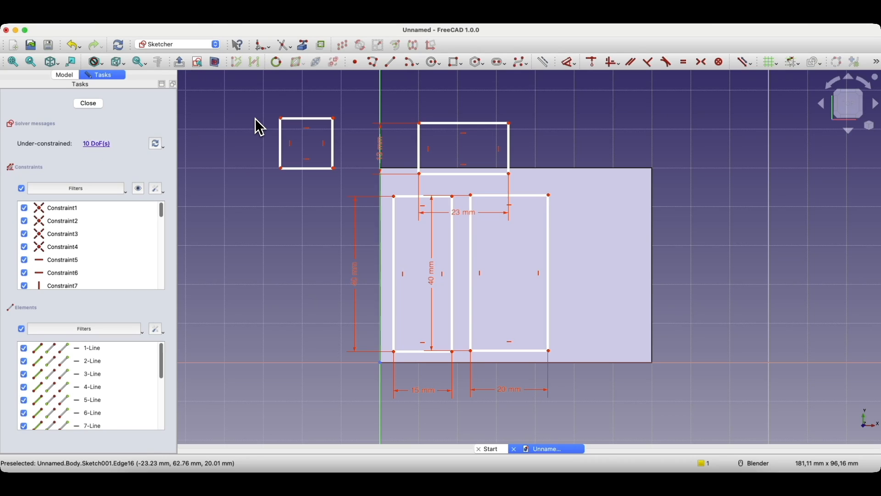
drag(282, 119, 251, 123)
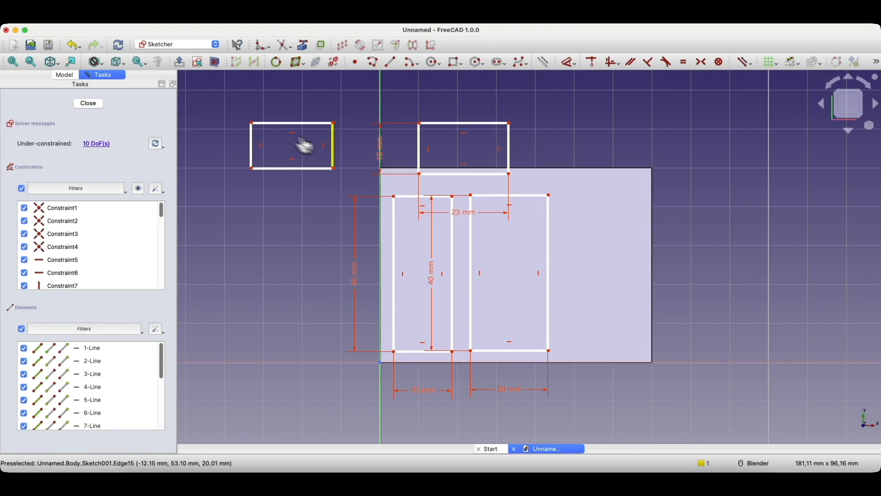
drag(336, 170, 296, 184)
drag(269, 123, 278, 139)
drag(285, 185, 271, 207)
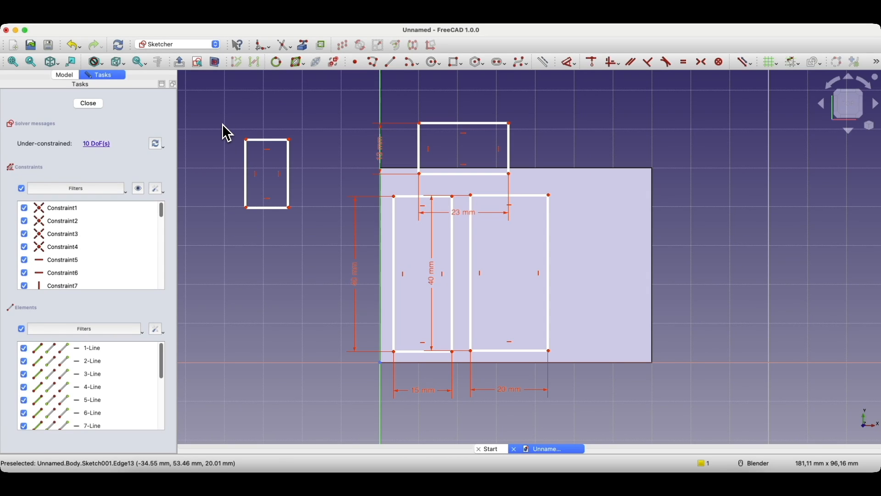
drag(223, 124, 309, 228)
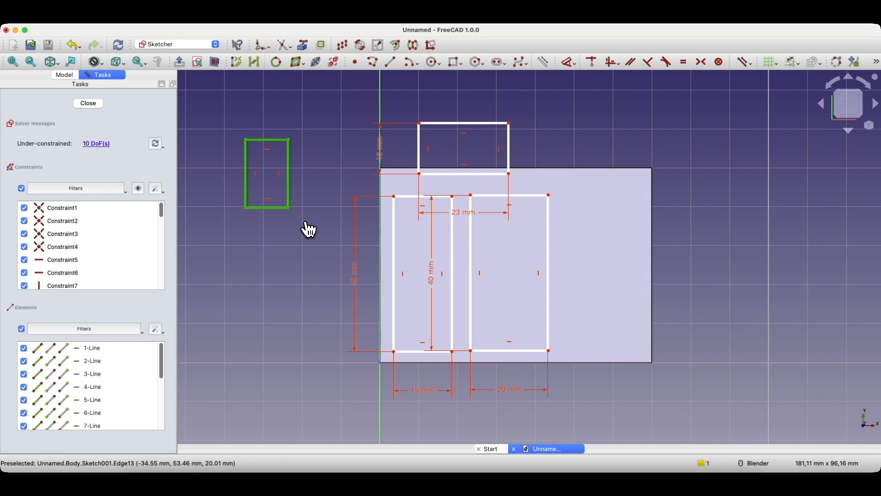
click(314, 169)
click(283, 140)
click(289, 179)
click(265, 208)
click(246, 198)
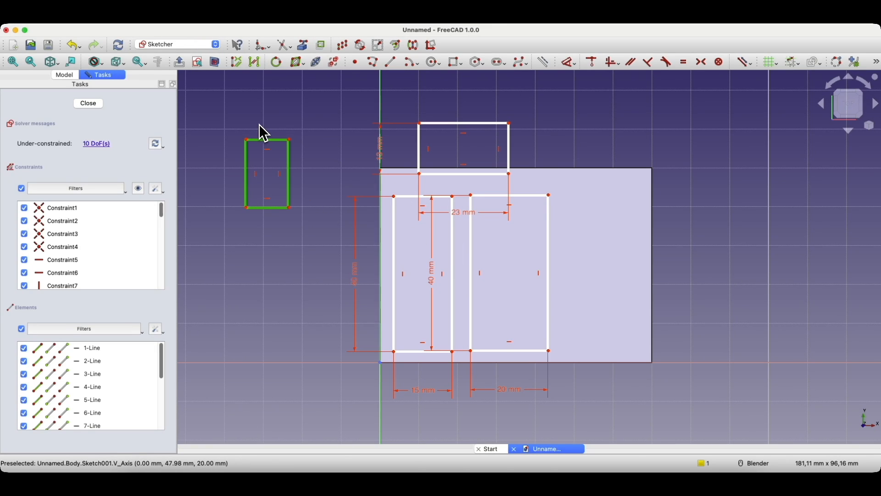
key(BackSpace)
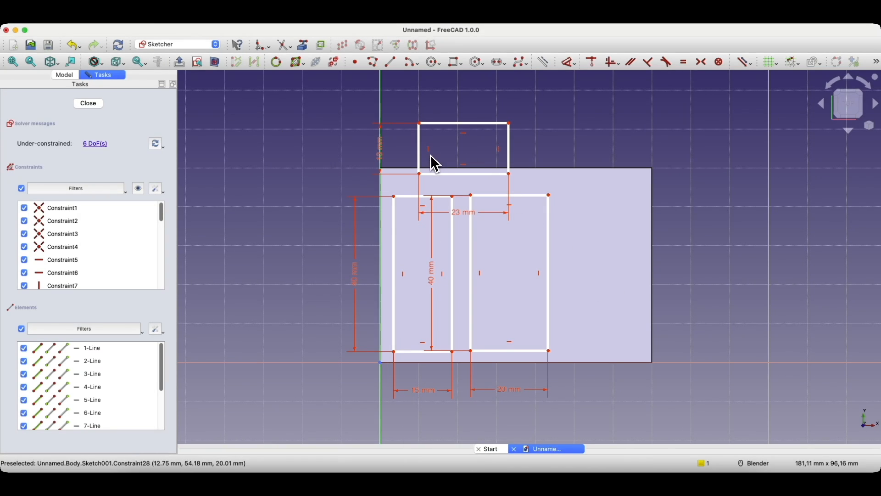
Step: Adjust the left rectangle's top corner, then apply a Dimension constraint to its bottom-left corner
mouse_move(459, 203)
mouse_down()
mouse_move(449, 190)
mouse_move(452, 200)
mouse_up()
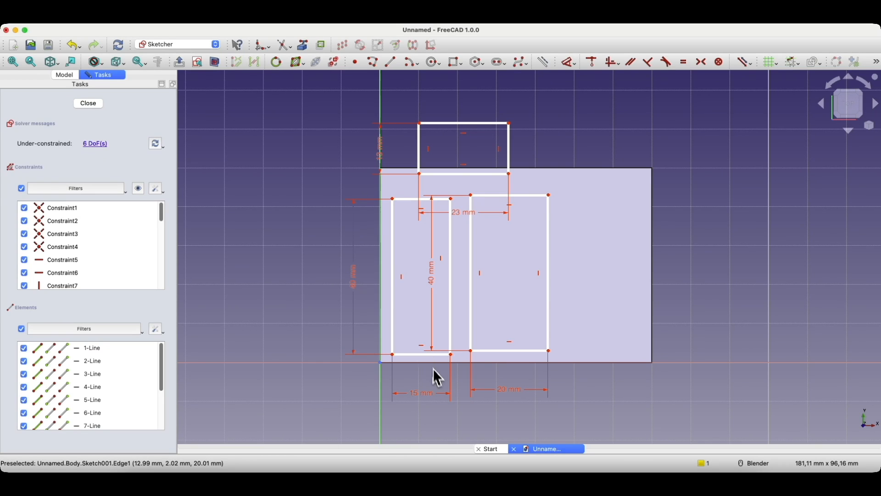
click(393, 356)
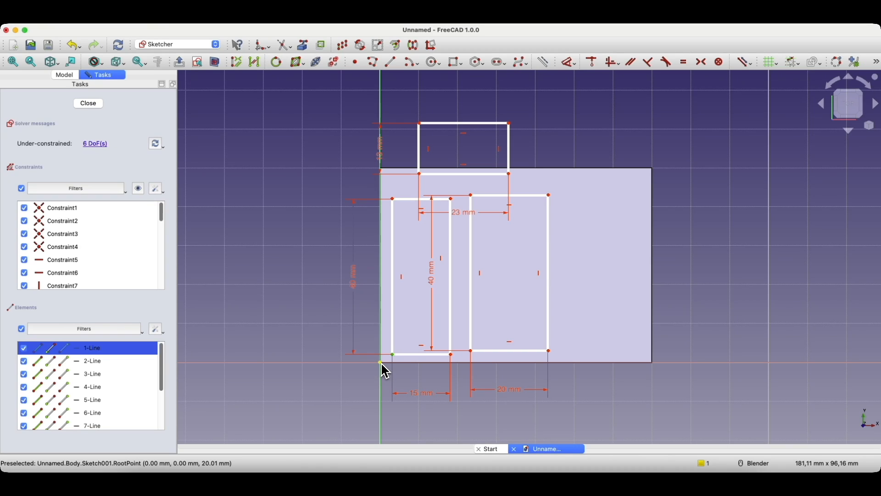
click(336, 352)
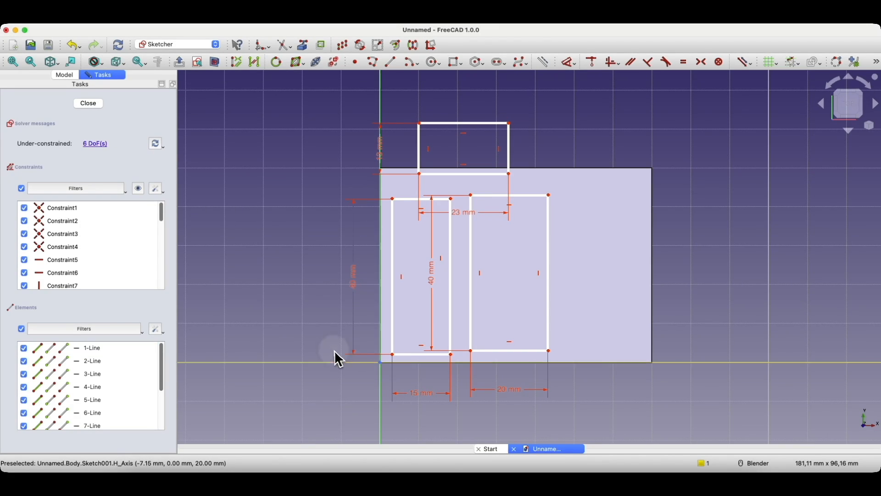
click(394, 356)
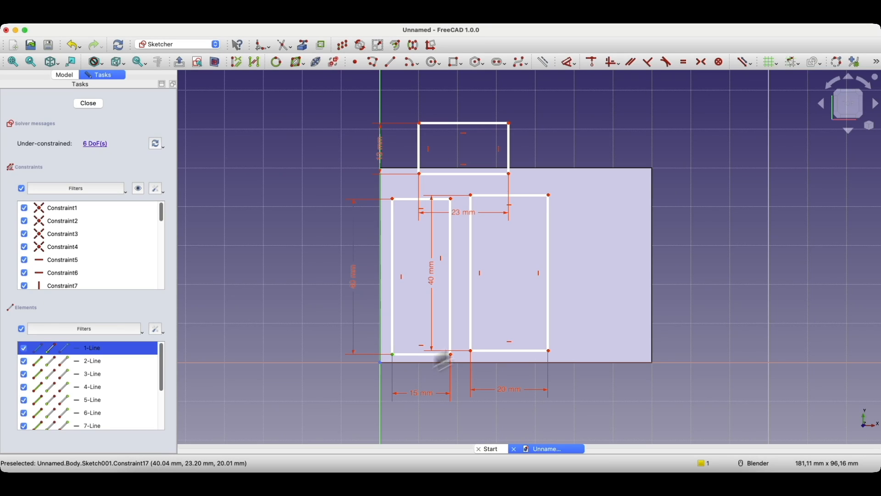
click(576, 66)
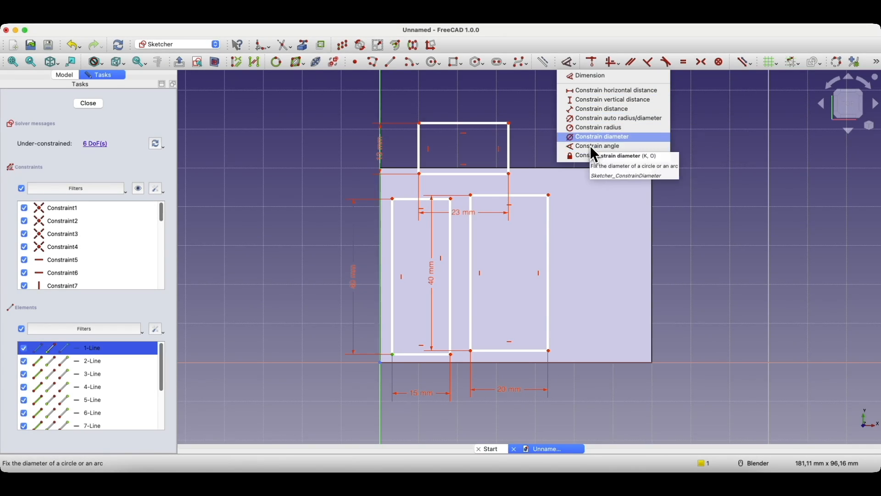
click(571, 75)
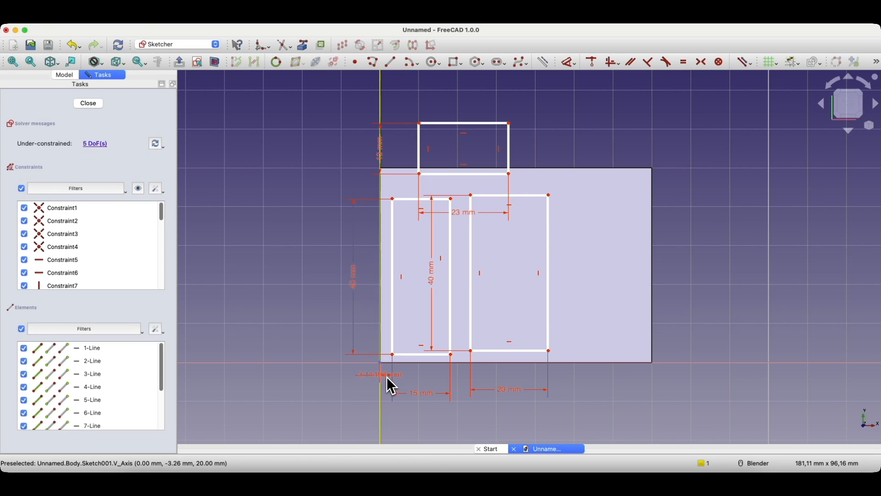
Step: Dimension the left compartment rectangle 3 mm from the vertical sketch axis
click(388, 373)
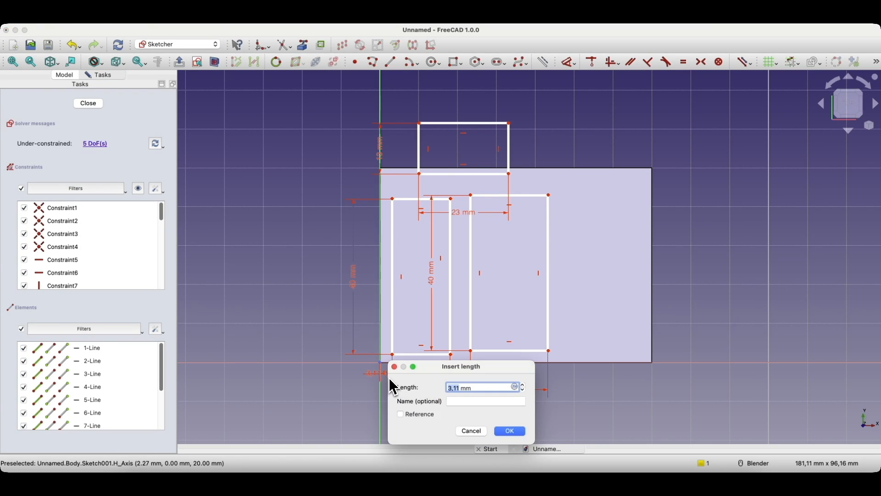
text(3)
key(Return)
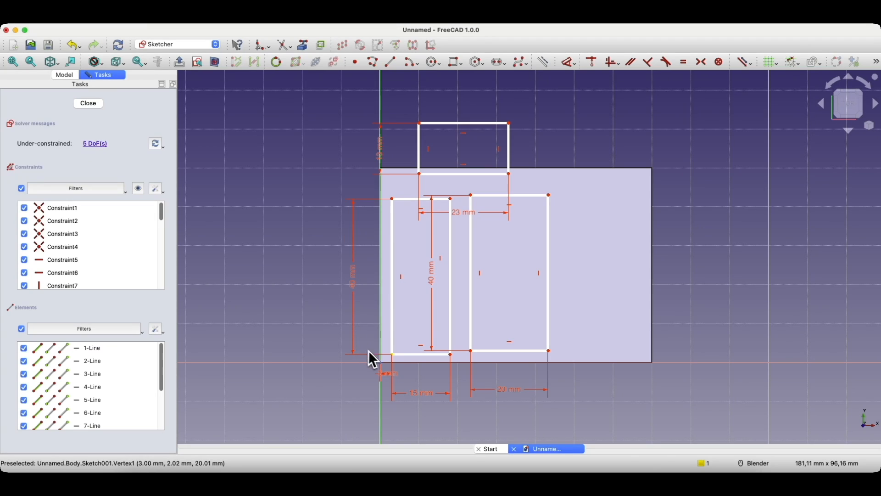
Step: Dimension the rectangle's bottom-left corner 3 mm from the horizontal sketch axis
click(392, 355)
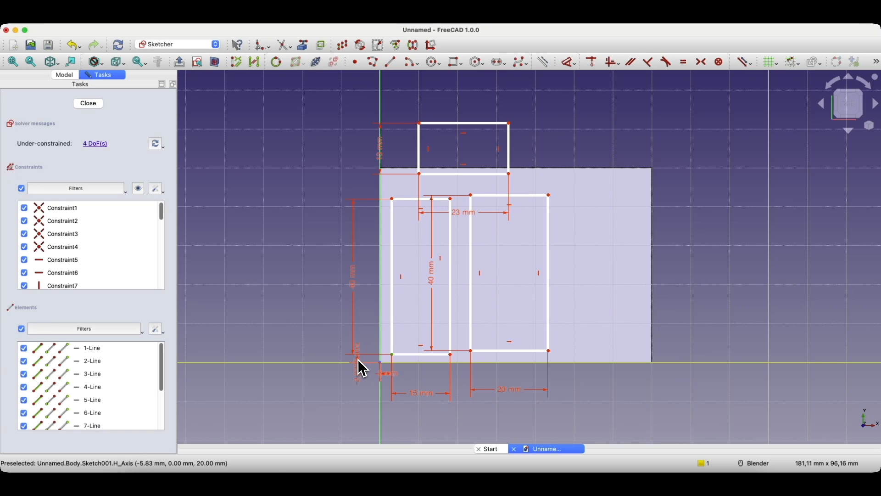
click(358, 361)
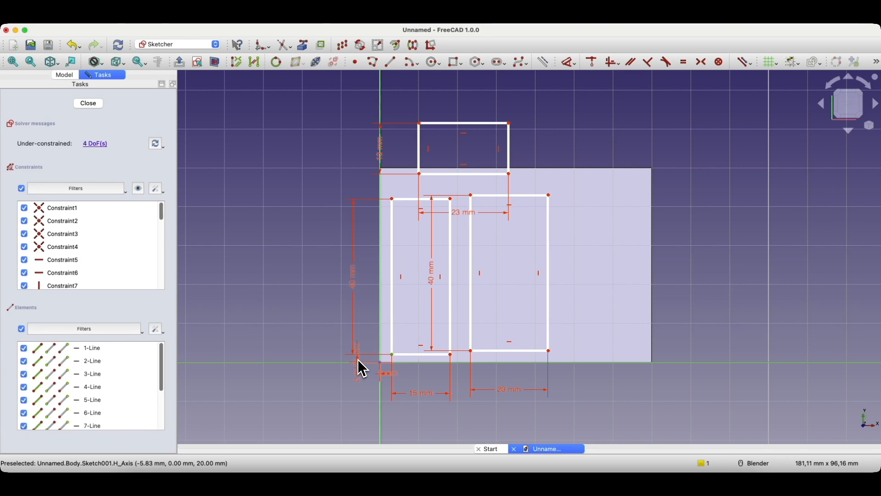
click(358, 359)
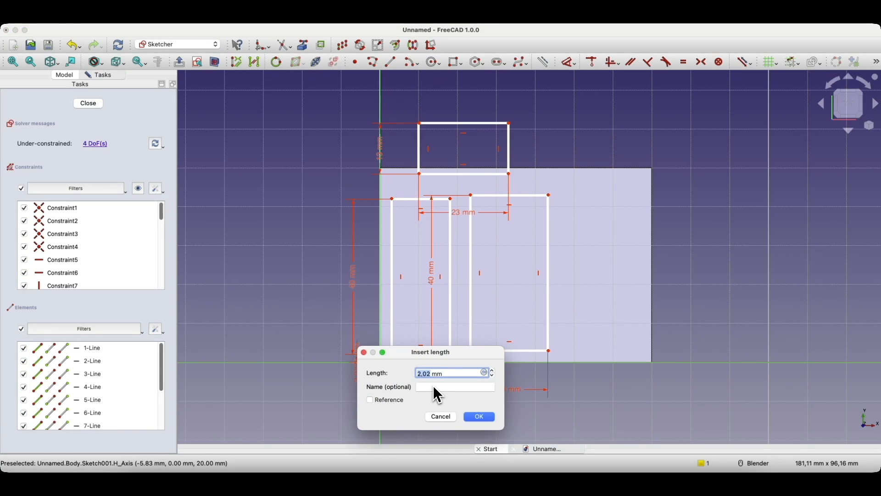
text(3)
key(Return)
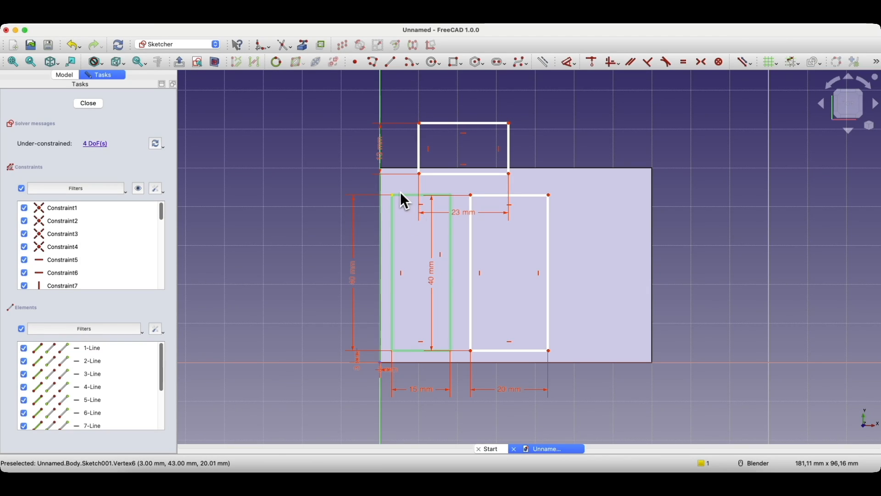
Step: Cancel the redundant left-edge length dimension and undo it, leaving 5 degrees of freedom
key(d)
click(392, 210)
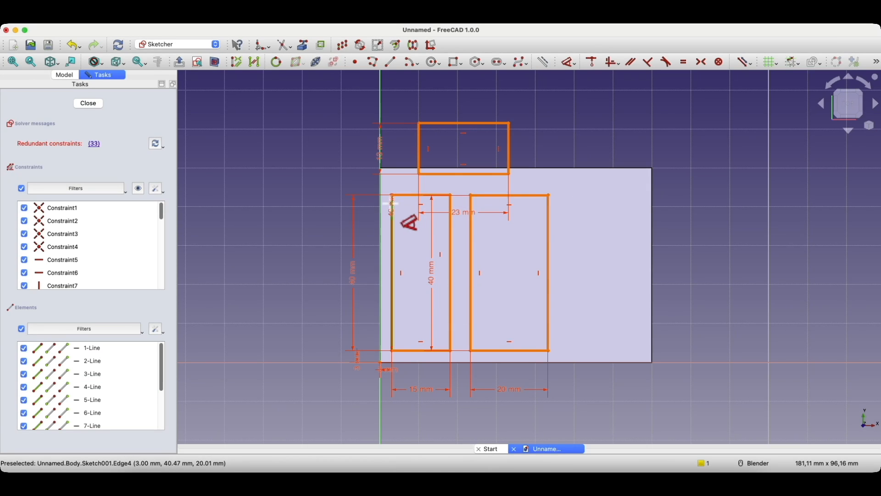
middle_drag(389, 203, 387, 200)
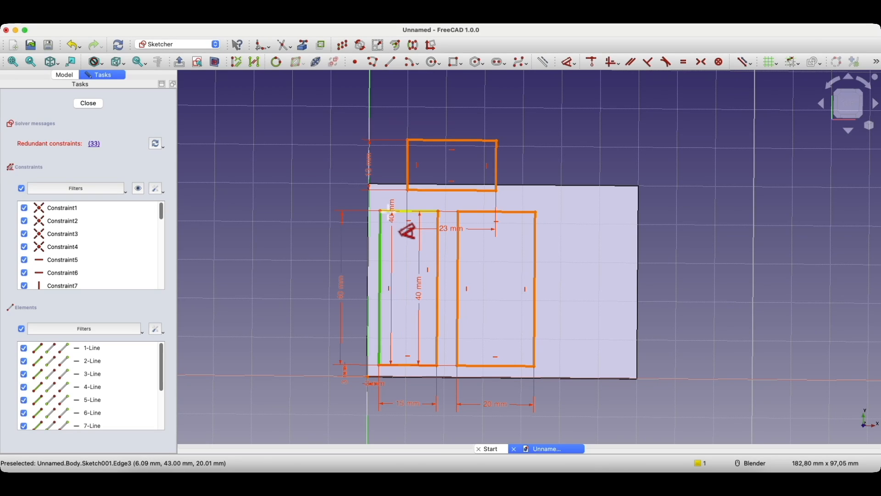
key(Escape)
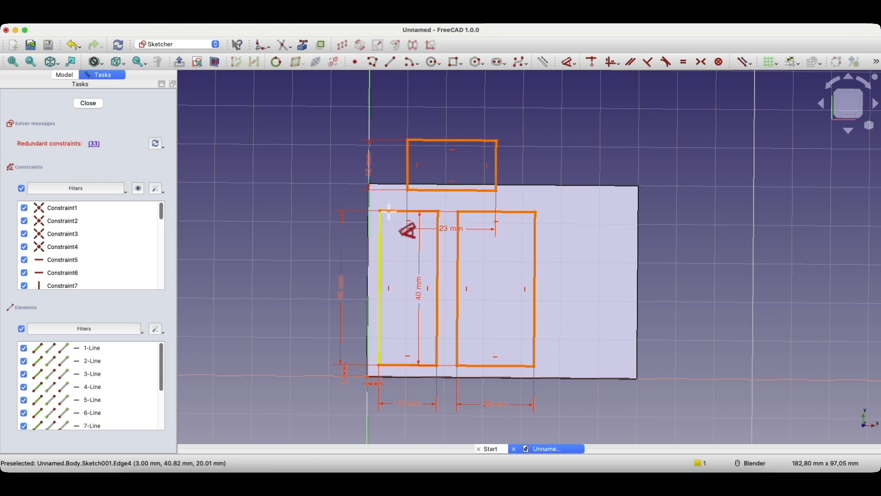
key(super+z)
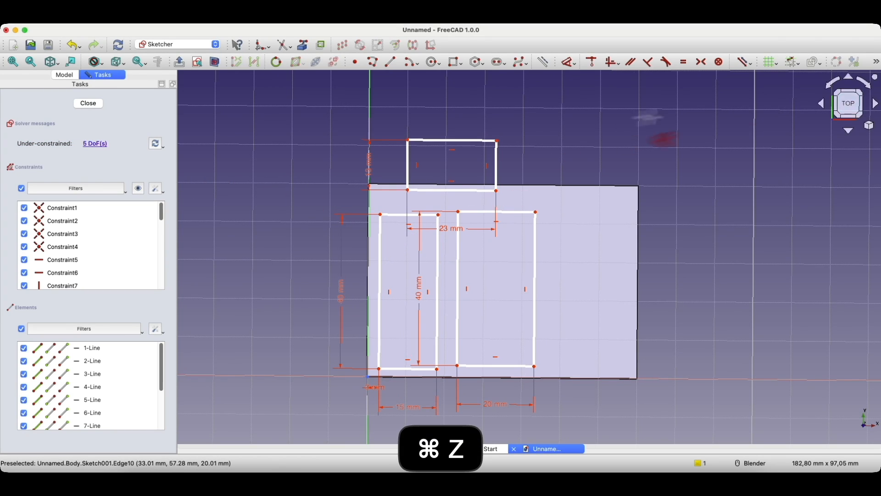
Step: Dimension the left rectangle's bottom-left corner 3 mm above the horizontal axis
click(380, 370)
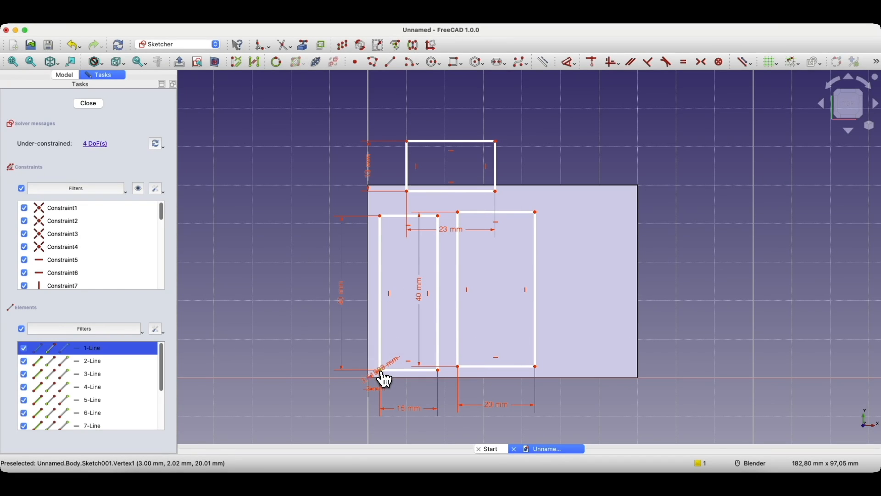
click(331, 378)
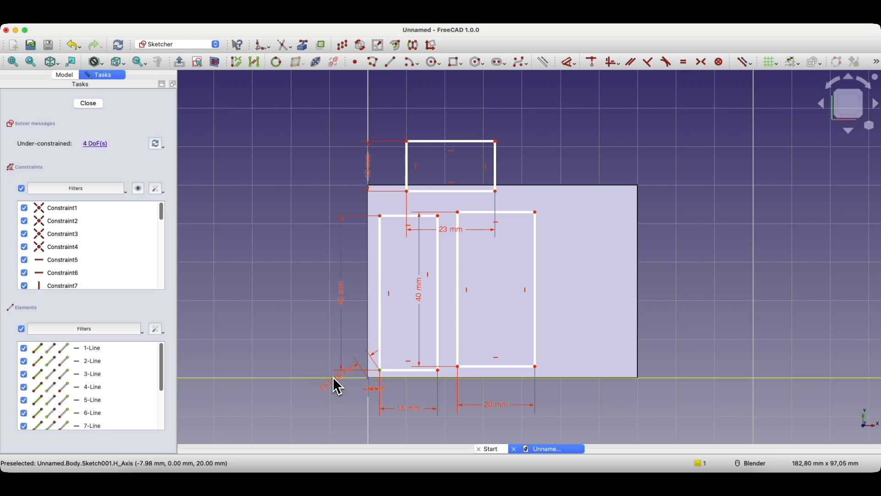
click(349, 381)
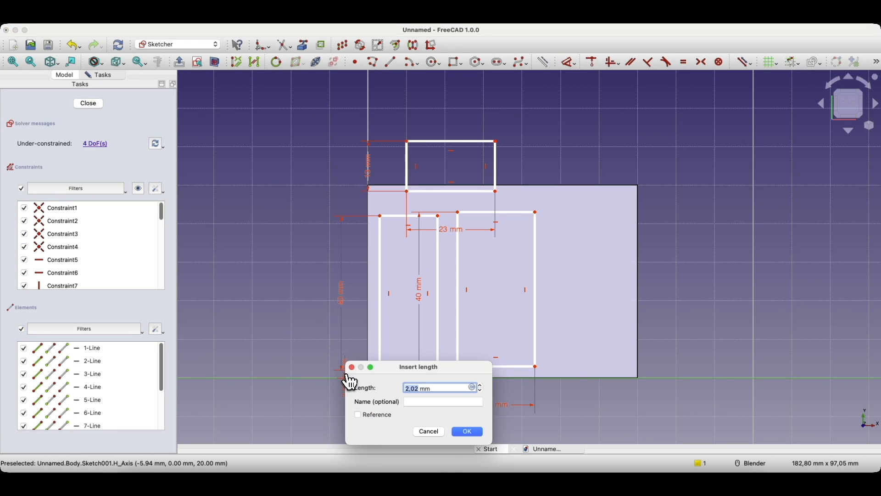
text(3)
key(Return)
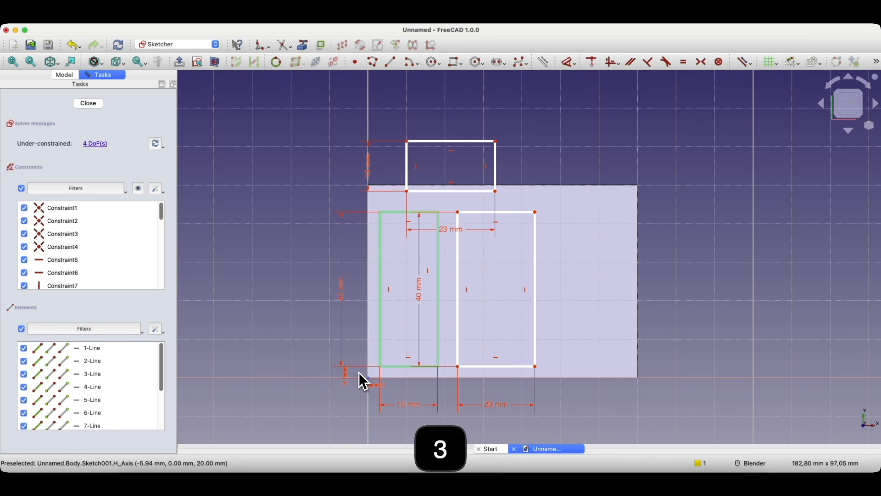
Step: Nudge the right rectangle toward the left one and the upper rectangle upward
key(Escape)
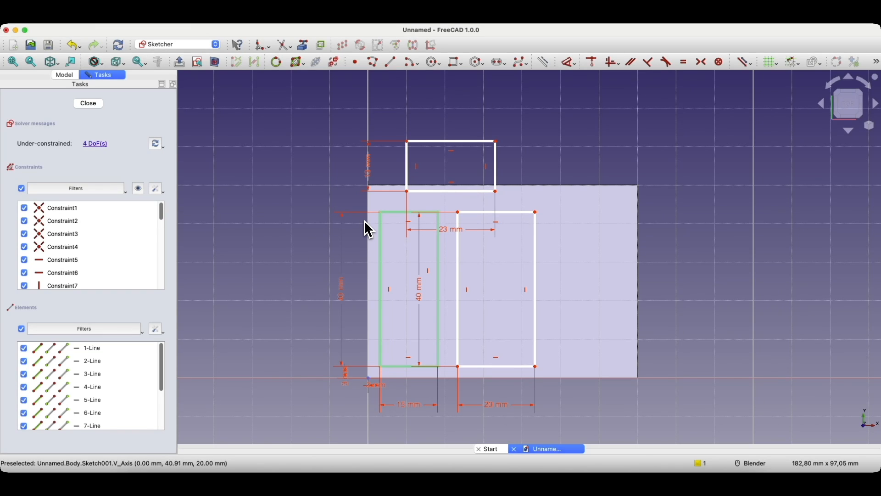
mouse_move(473, 211)
mouse_down()
mouse_move(464, 196)
mouse_move(477, 224)
mouse_move(473, 217)
mouse_up()
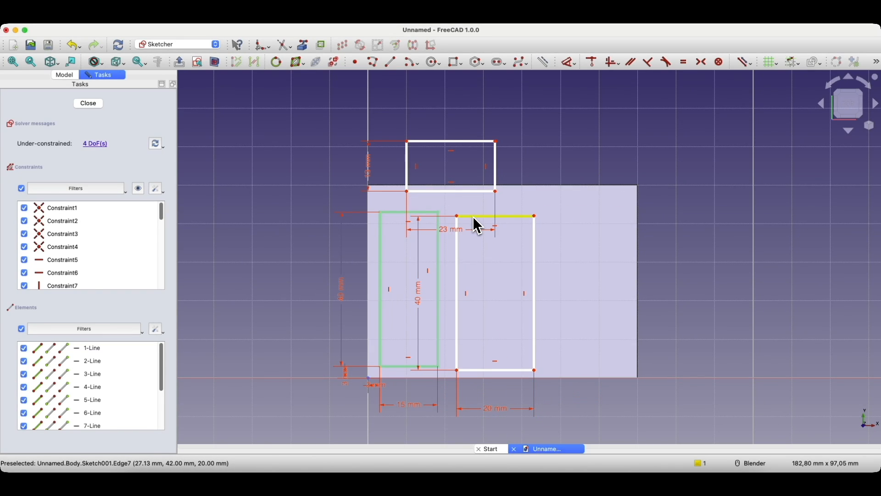
drag(474, 193, 483, 220)
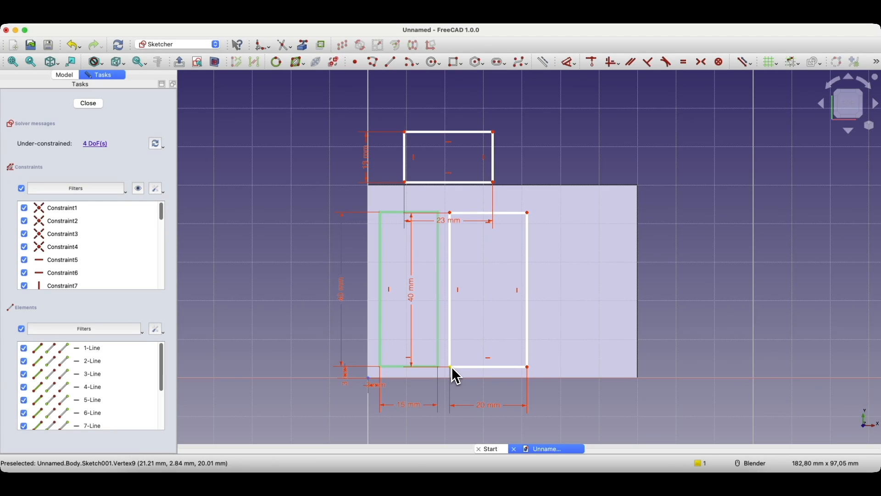
Step: Move the 40 mm label aside and align the rectangles' bottom corners horizontally
scroll(448, 365, up, 1)
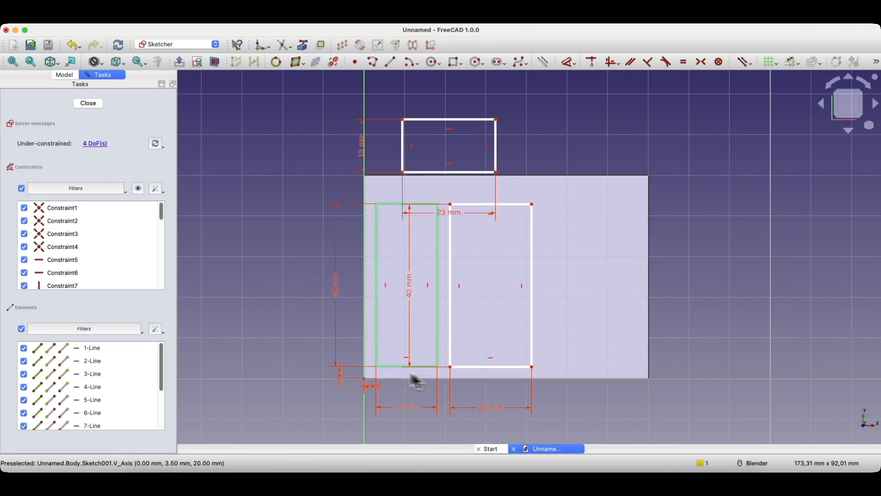
drag(409, 291, 581, 303)
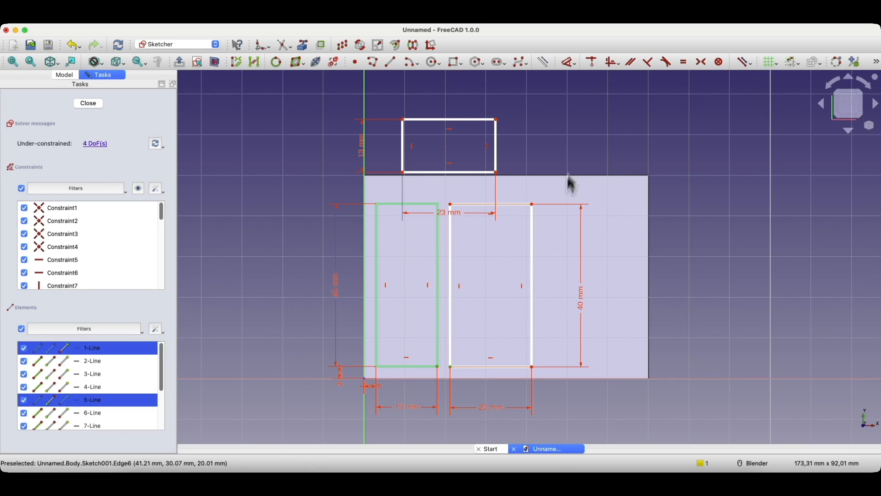
click(619, 67)
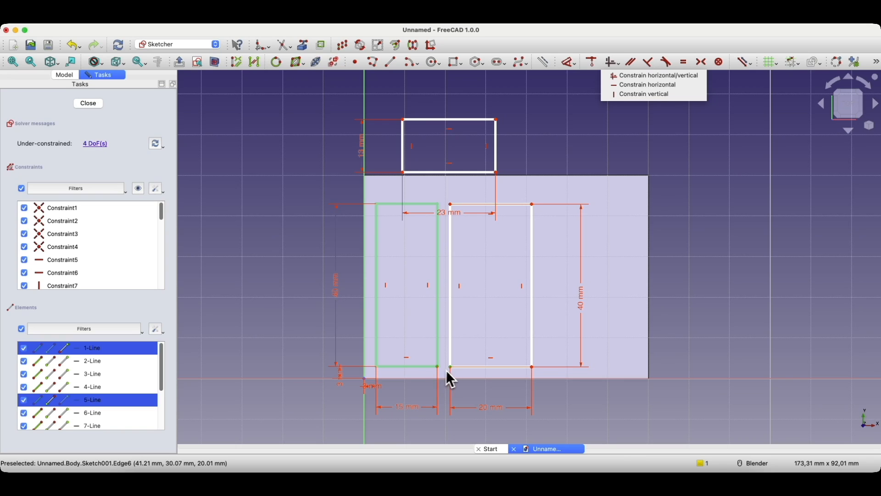
click(619, 75)
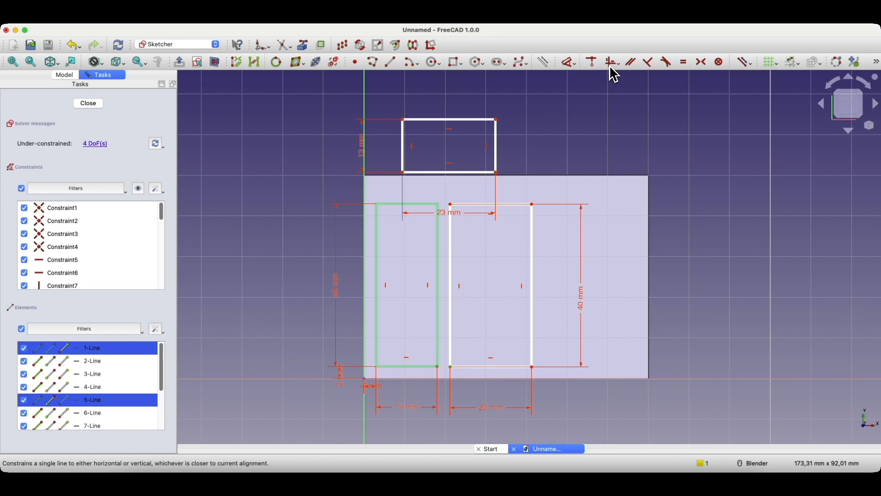
click(612, 70)
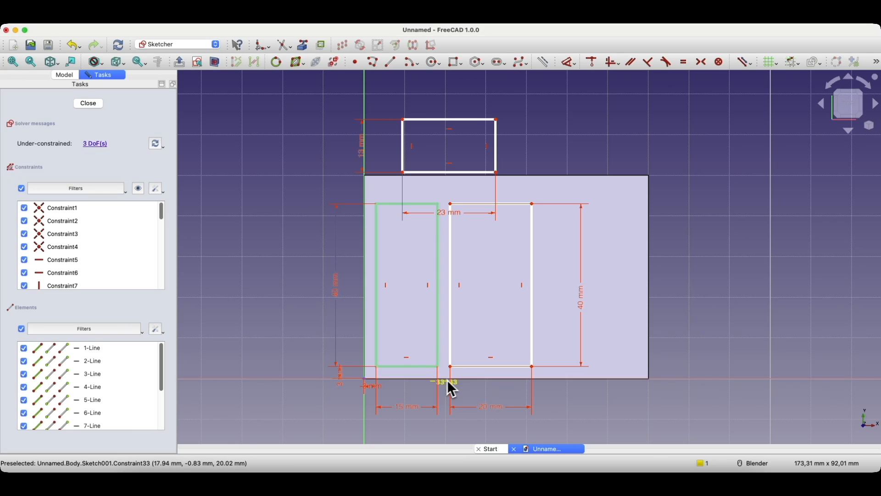
Step: Start a distance dimension between the two rectangles' inner bottom corners
scroll(449, 383, up, 5)
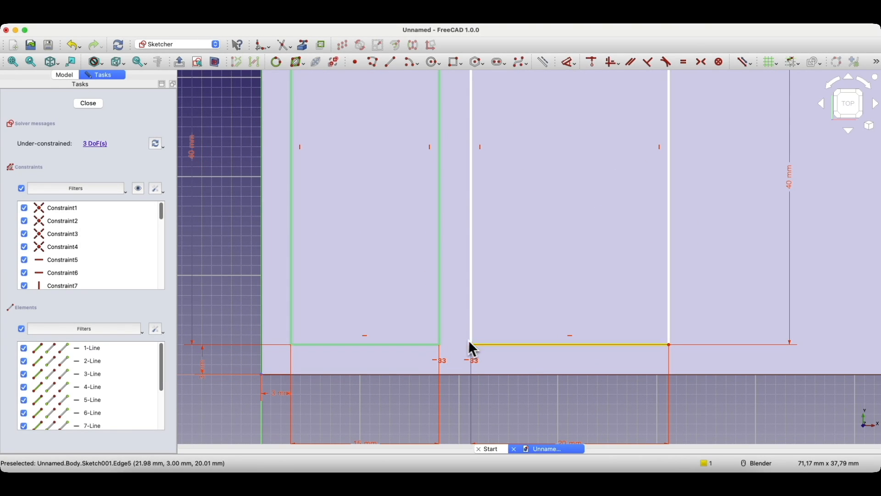
scroll(462, 342, down, 3)
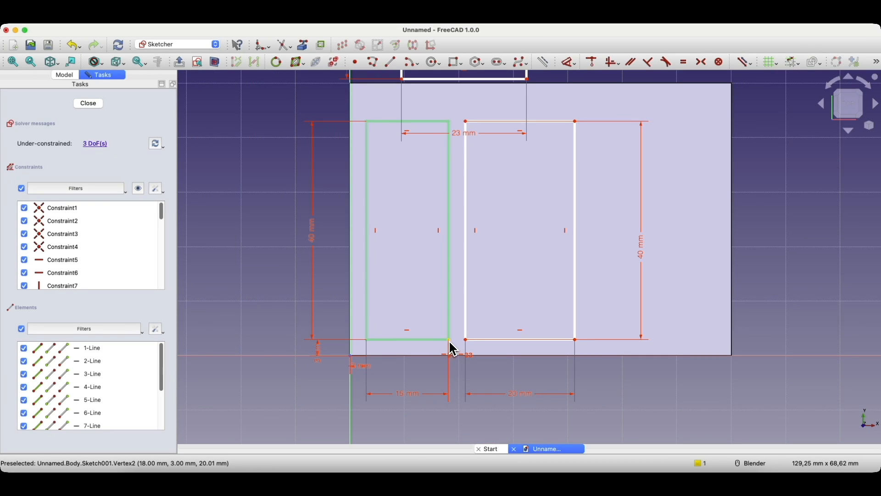
click(450, 341)
click(467, 340)
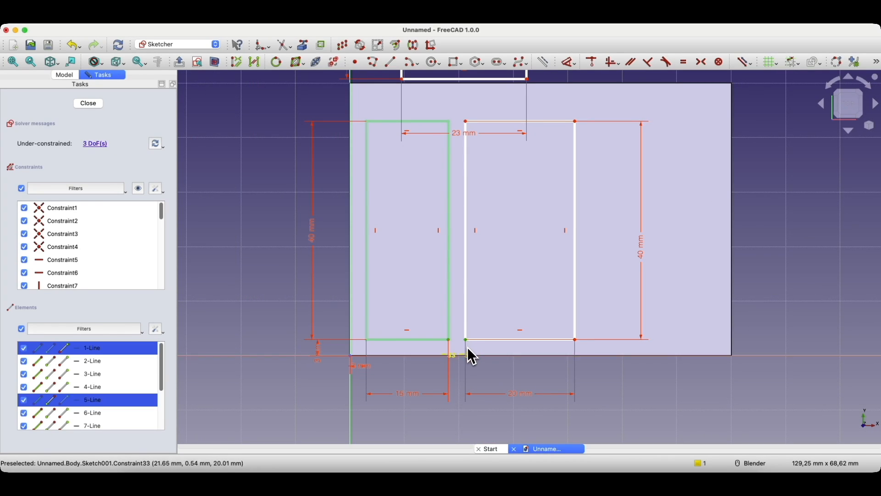
key(d)
scroll(459, 387, down, 3)
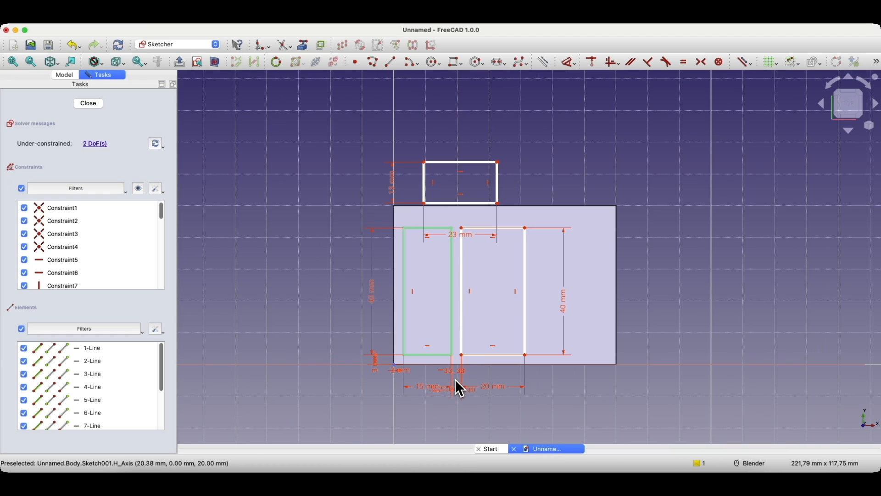
Step: Place the gap dimension between the two compartment rectangles and set it to 3 mm
scroll(444, 410, up, 5)
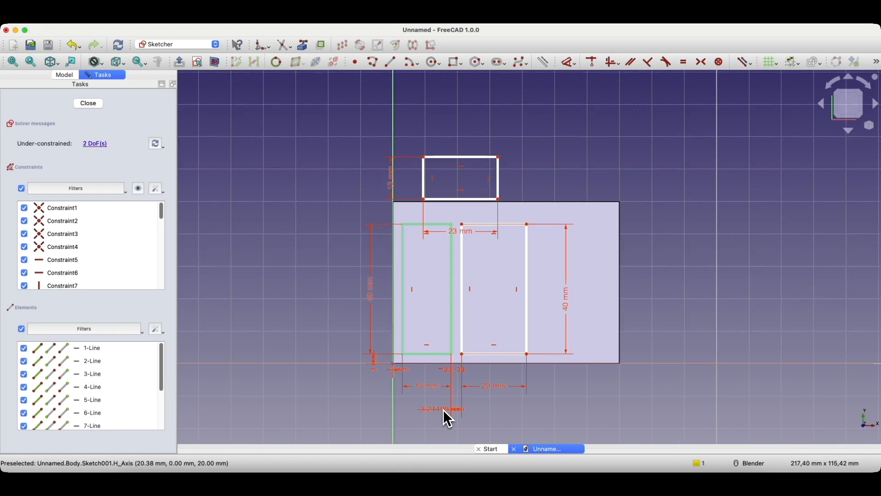
scroll(444, 412, up, 1)
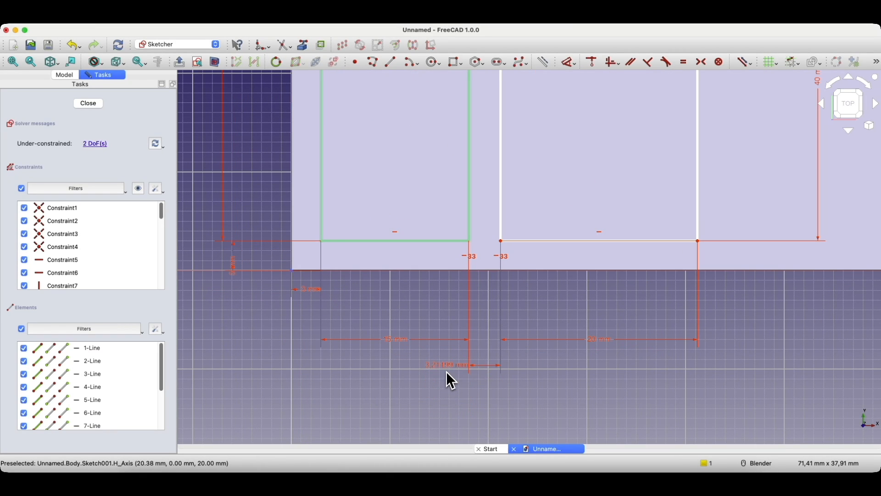
click(449, 361)
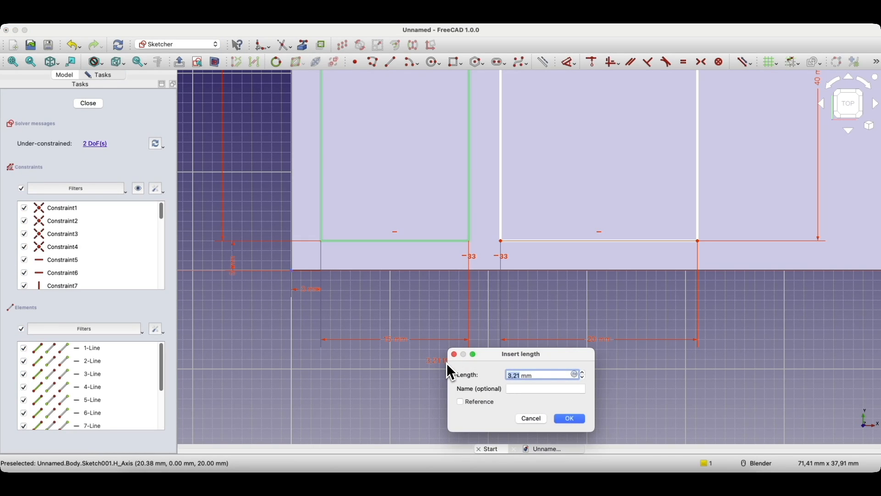
text(3)
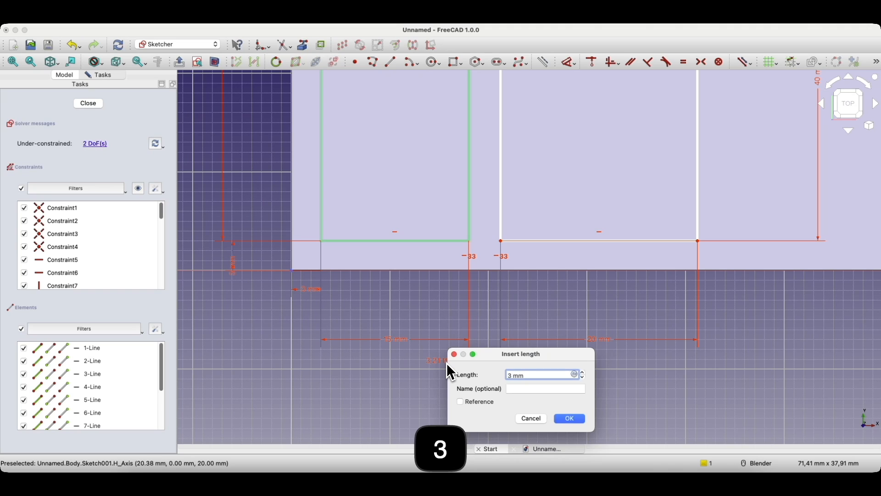
key(Return)
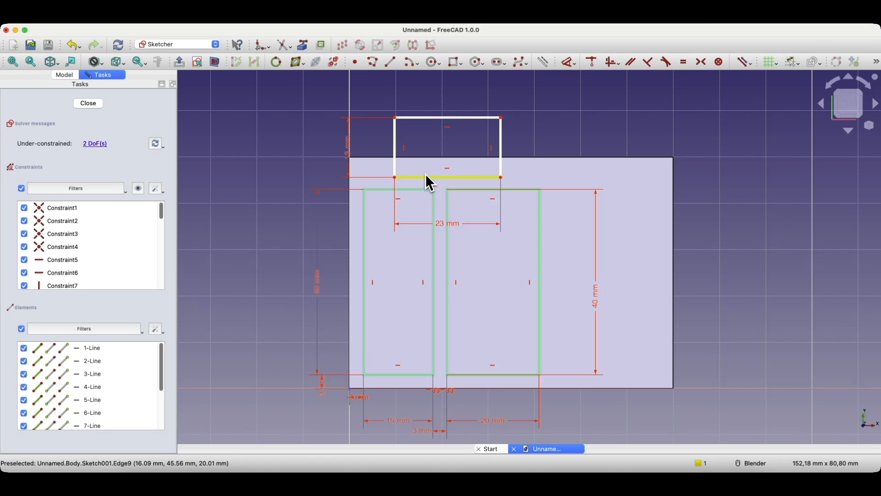
Step: Move the 23 × 13 mm rectangle to the lower-right and align its bottom with the others
drag(423, 179, 577, 375)
scroll(547, 387, up, 6)
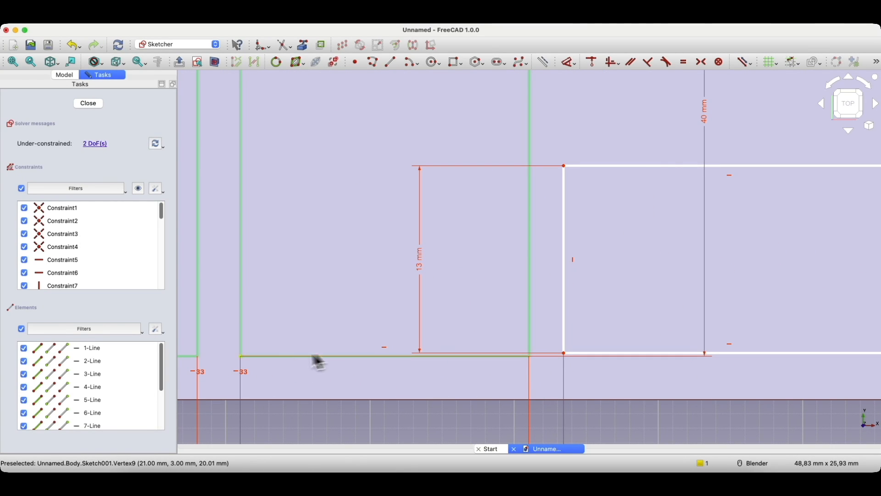
click(531, 357)
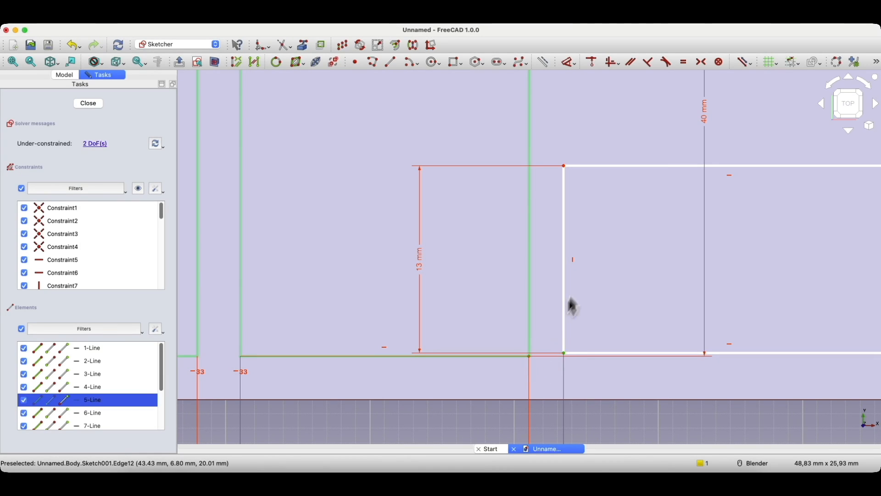
click(611, 63)
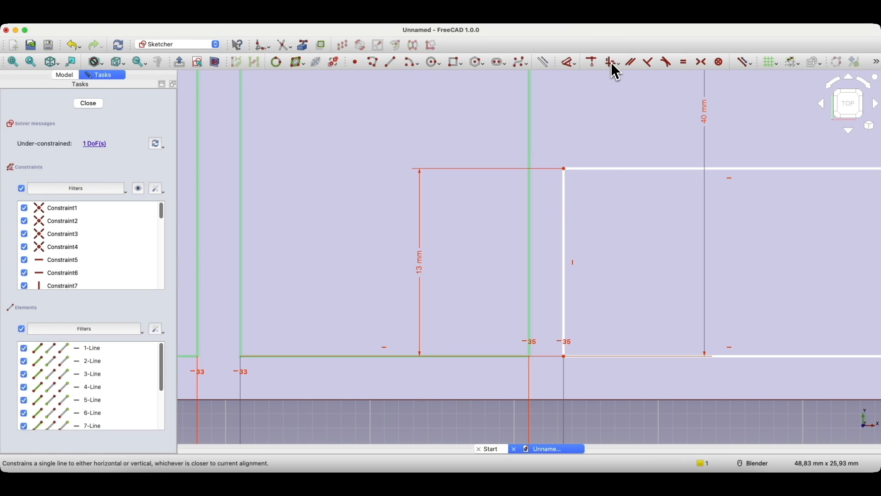
Step: Dimension a 3 mm gap between the 20 mm and 23 × 13 mm rectangles
click(530, 357)
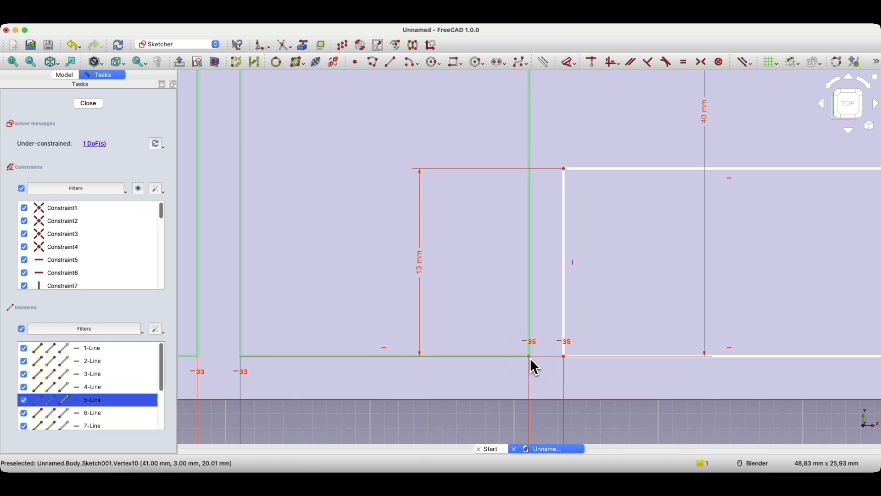
click(565, 356)
key(d)
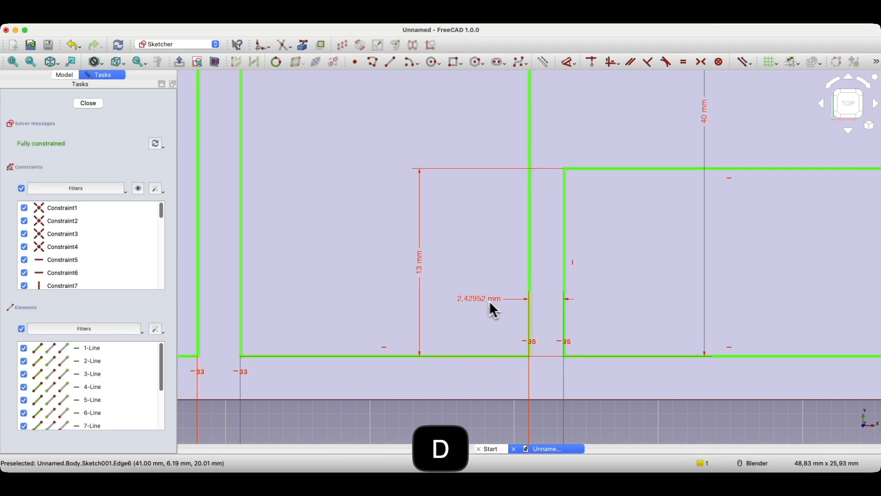
click(480, 299)
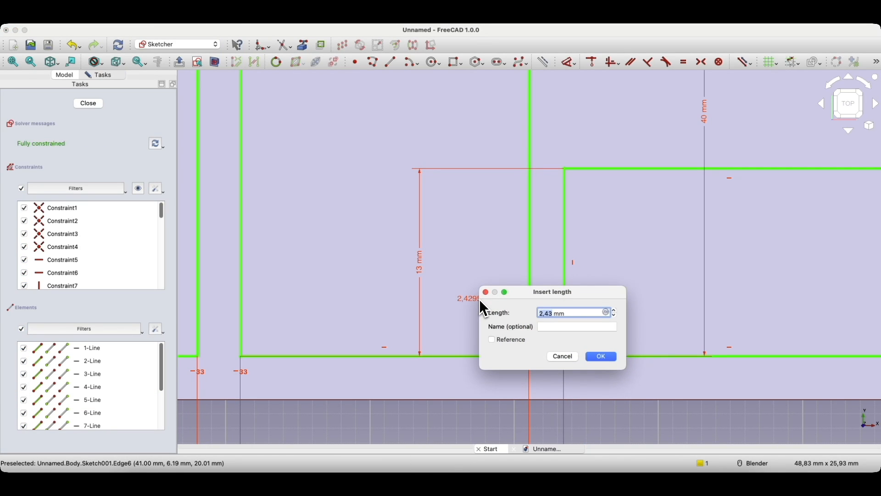
text(3)
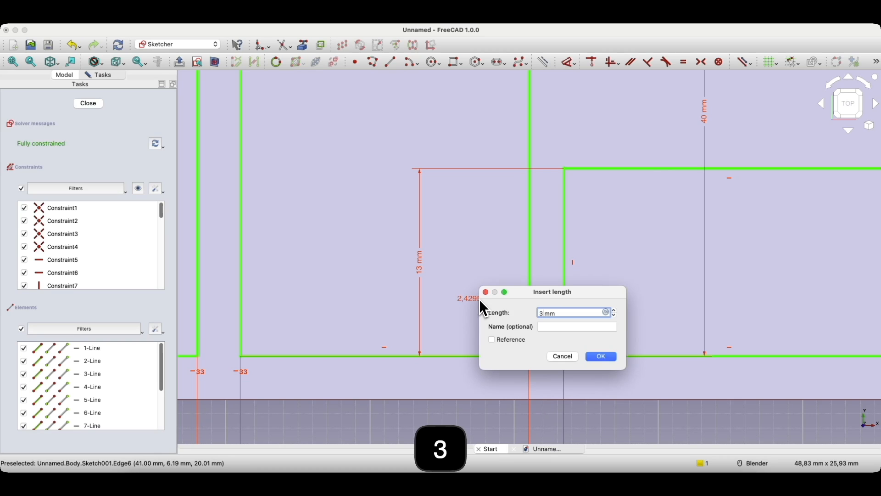
key(Return)
scroll(459, 315, down, 6)
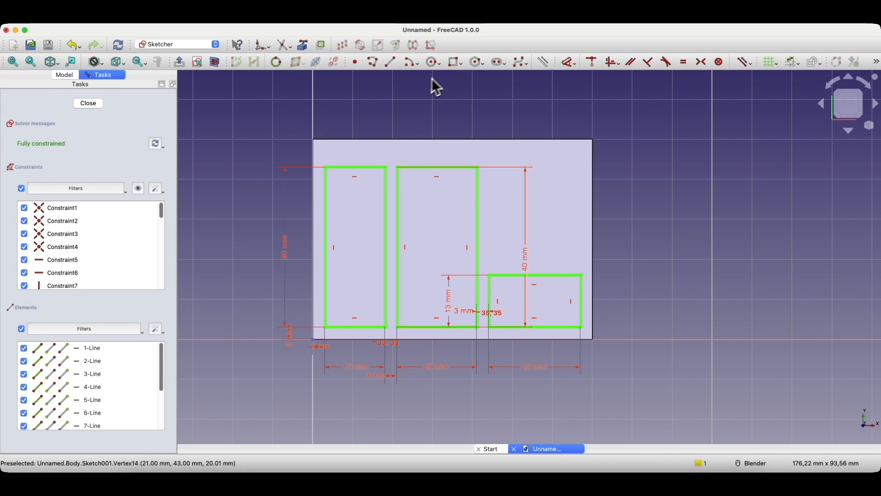
Step: Draw a fourth rectangle in the upper-right, above the lower-right compartment
click(456, 64)
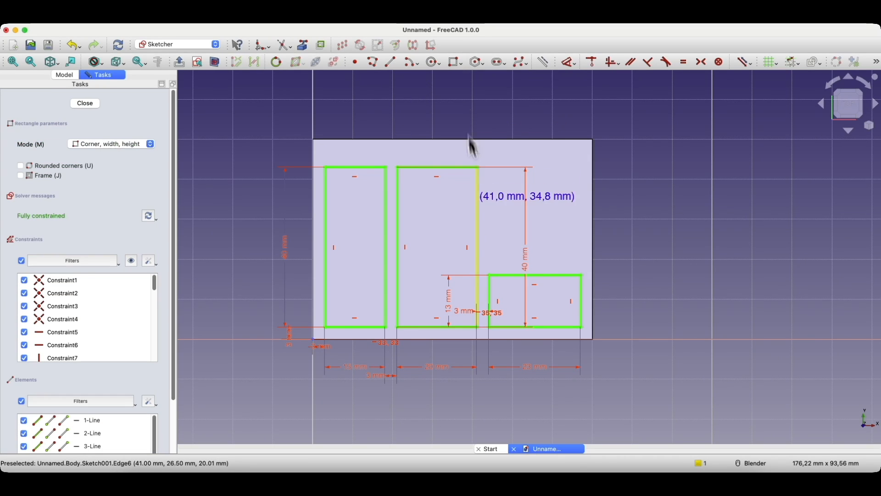
click(490, 266)
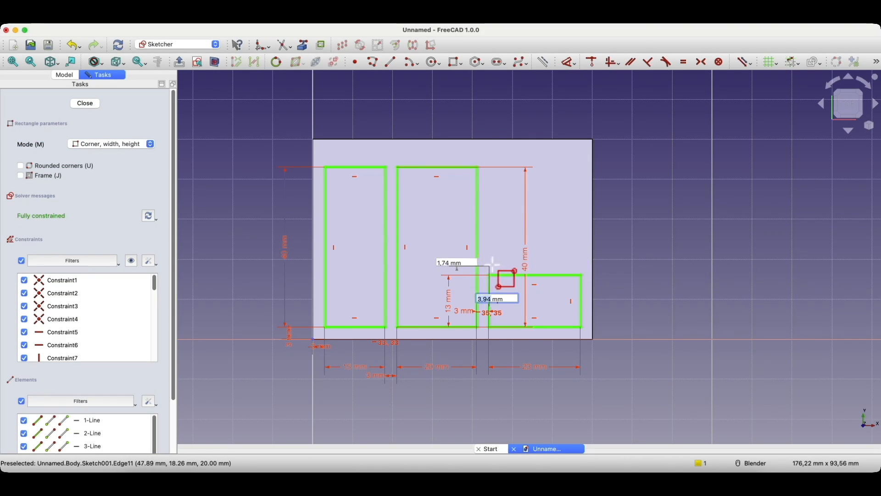
click(572, 166)
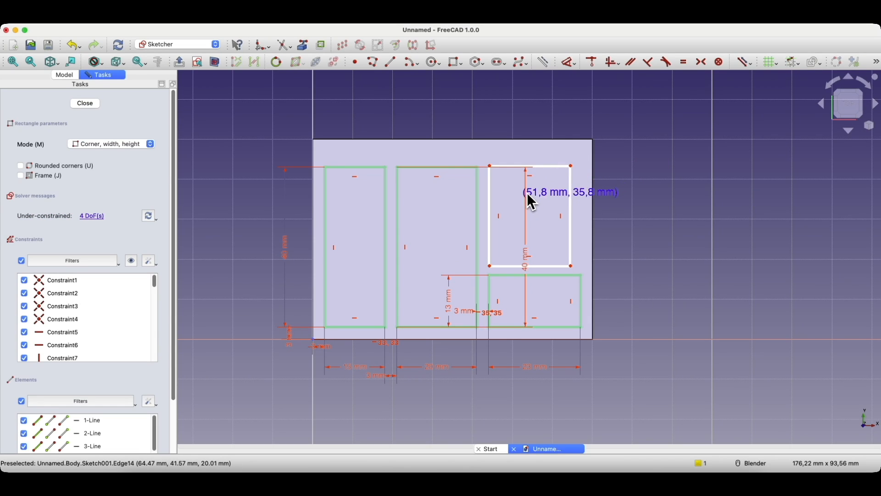
key(Escape)
scroll(484, 241, up, 5)
scroll(563, 225, down, 8)
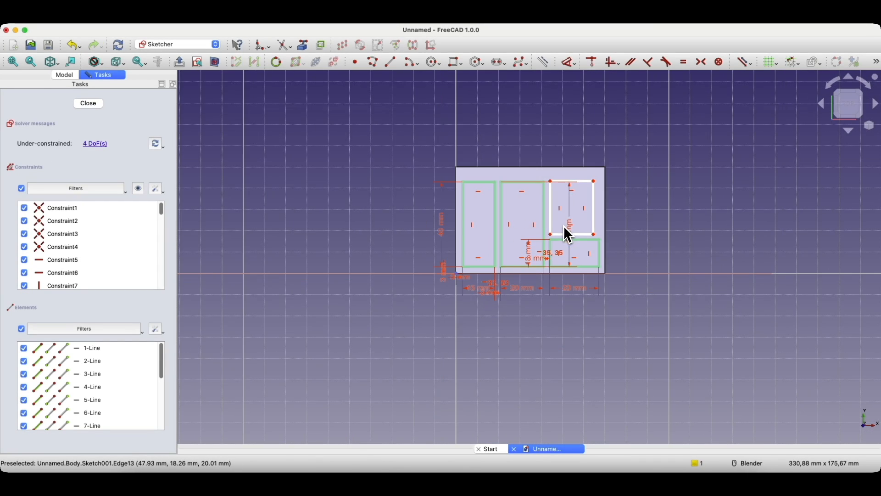
scroll(574, 185, up, 1)
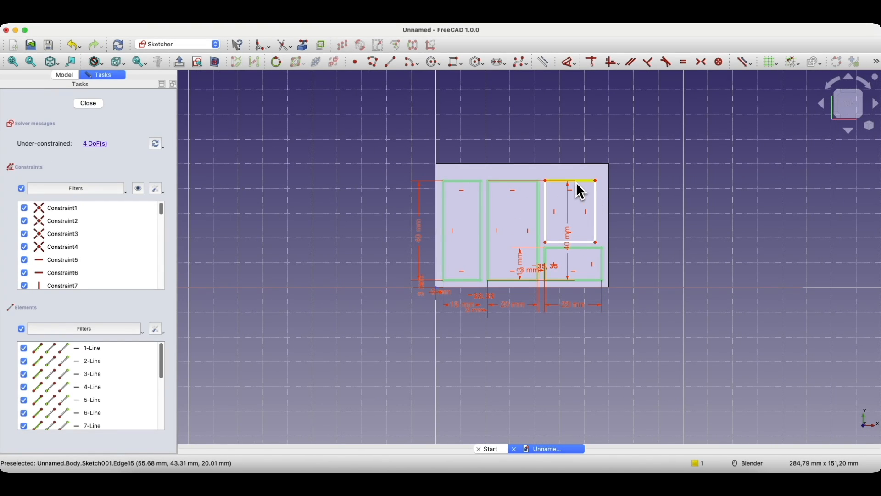
scroll(574, 195, up, 1)
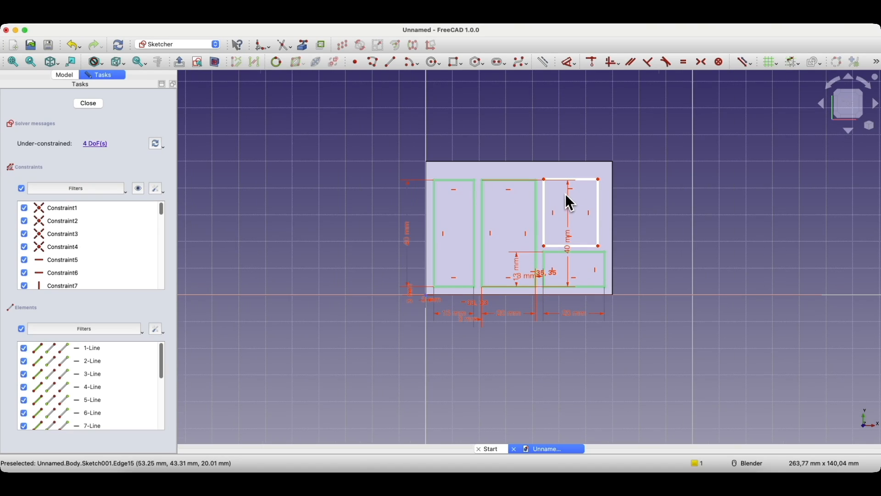
Step: Make the new rectangle's bottom edge equal to the lower-right rectangle's top edge
click(559, 248)
click(558, 254)
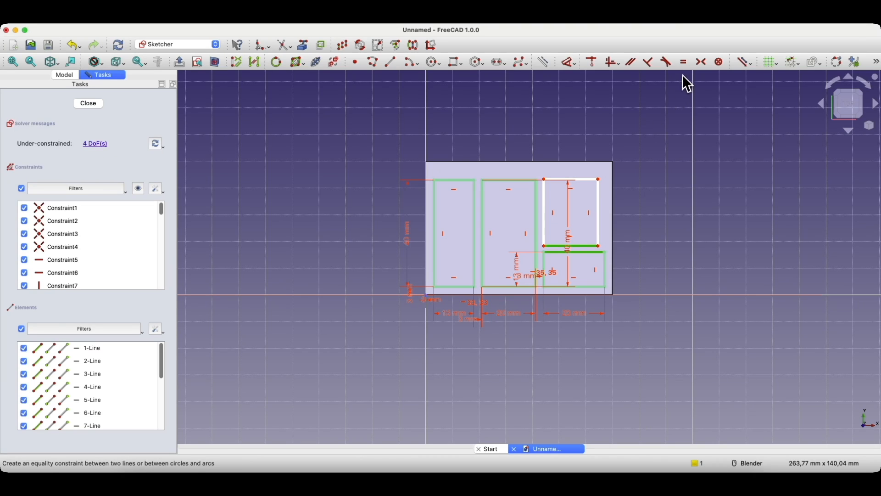
click(684, 62)
Step: Vertically align the left corners of the two right-hand rectangles
scroll(585, 261, up, 1)
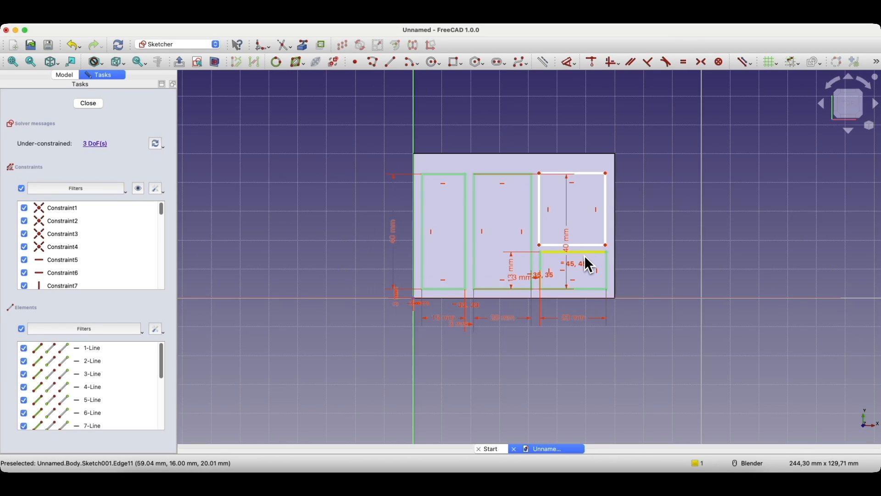
scroll(590, 266, up, 4)
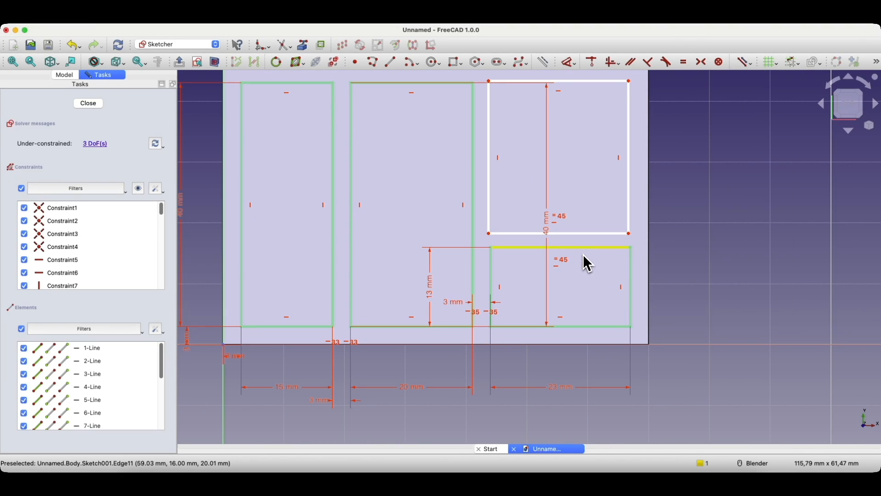
click(601, 249)
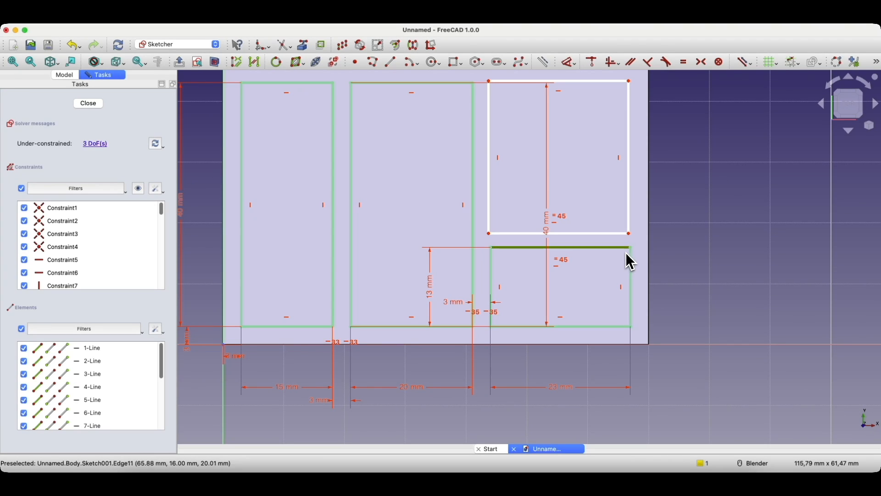
click(600, 235)
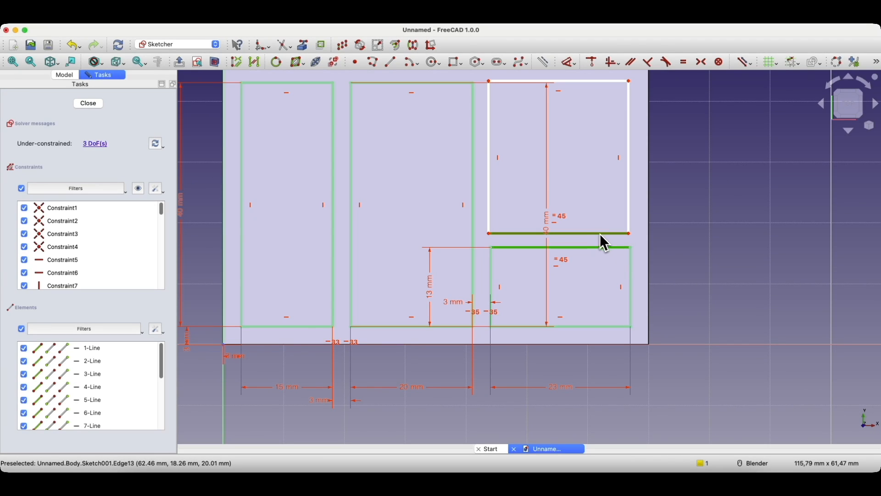
click(518, 188)
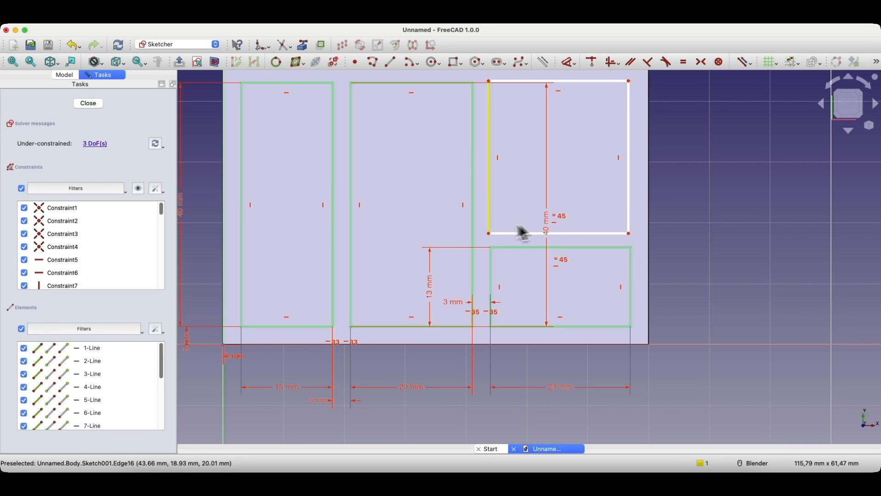
click(489, 234)
click(491, 248)
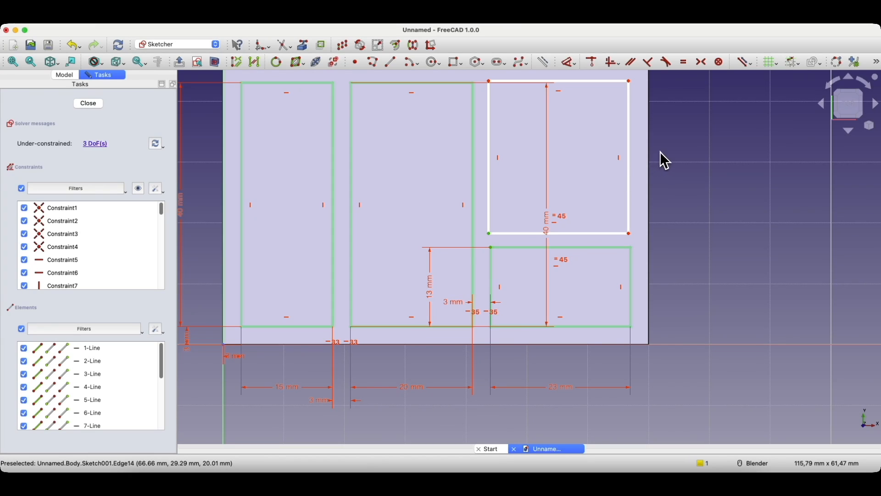
click(611, 63)
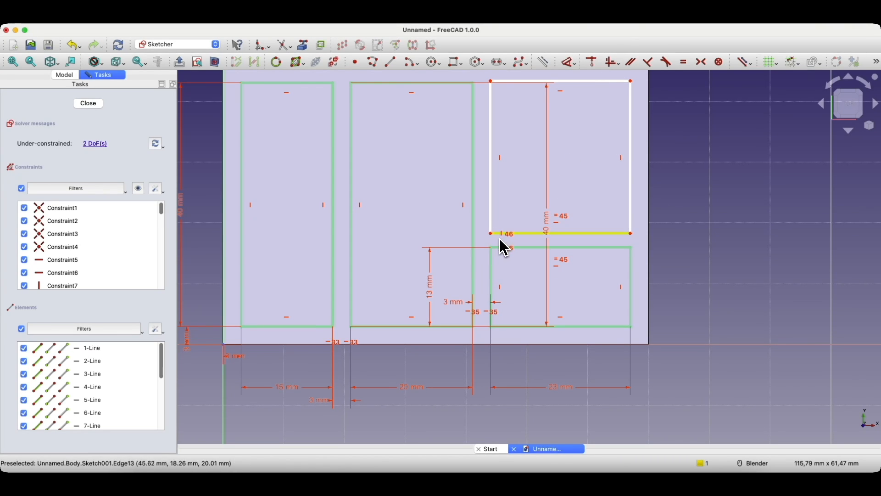
Step: Align the upper rectangle's top with its neighbour and raise its bottom edge slightly
click(476, 86)
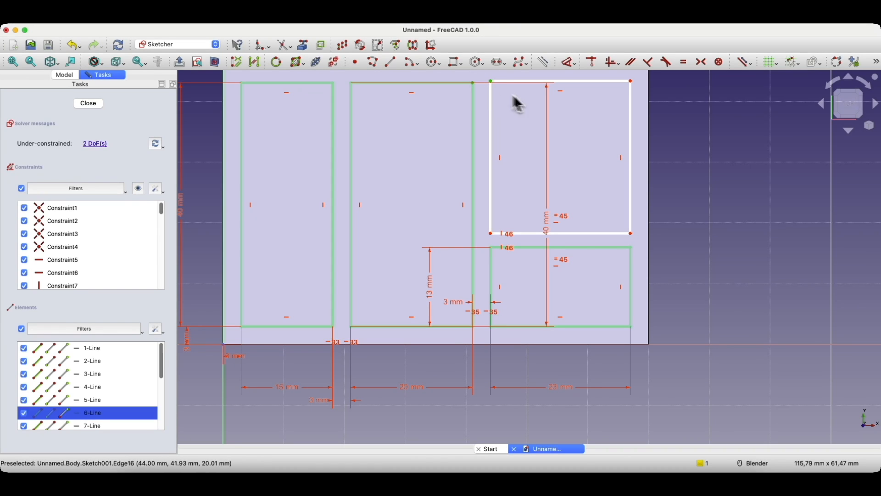
click(612, 65)
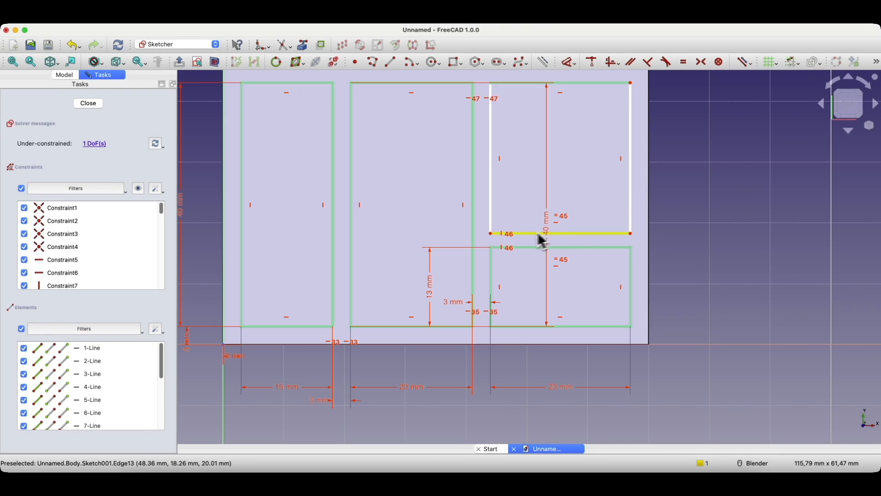
mouse_move(520, 237)
mouse_down()
mouse_move(524, 219)
mouse_move(523, 232)
mouse_up()
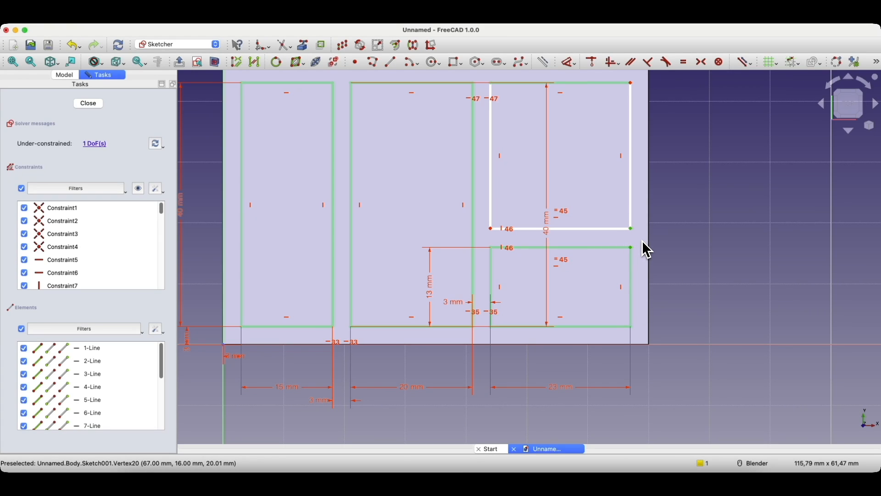
Step: Set a 3 mm gap between the two right-hand compartments and close the sketch
key(d)
click(667, 241)
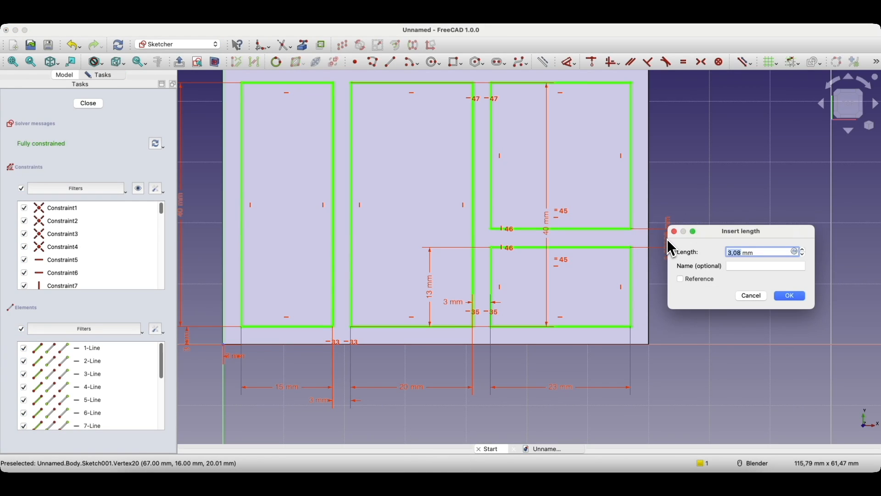
text(3)
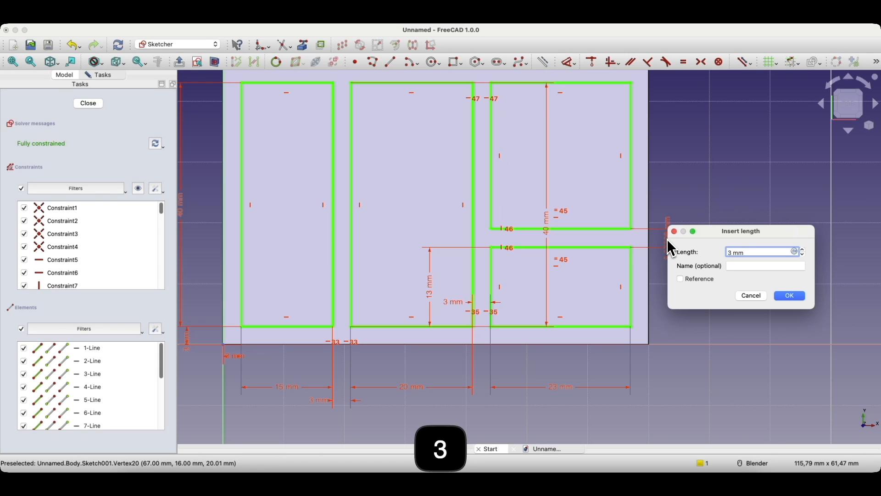
key(Return)
scroll(492, 304, down, 4)
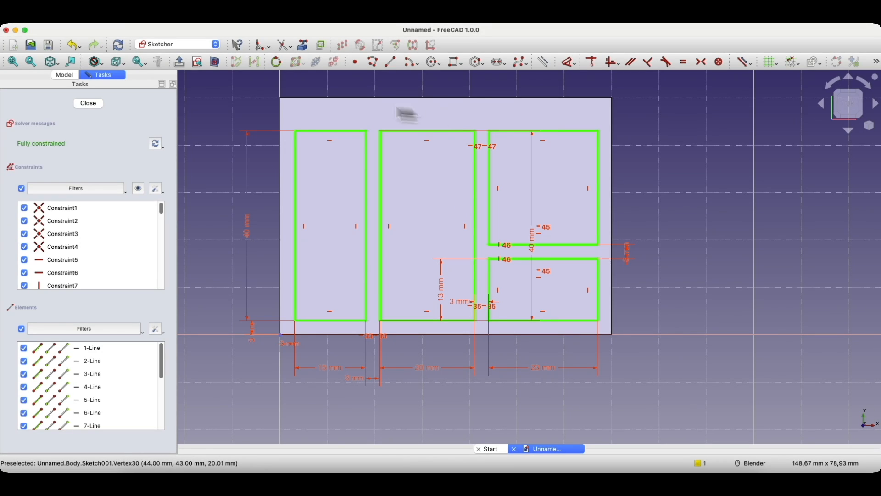
click(88, 103)
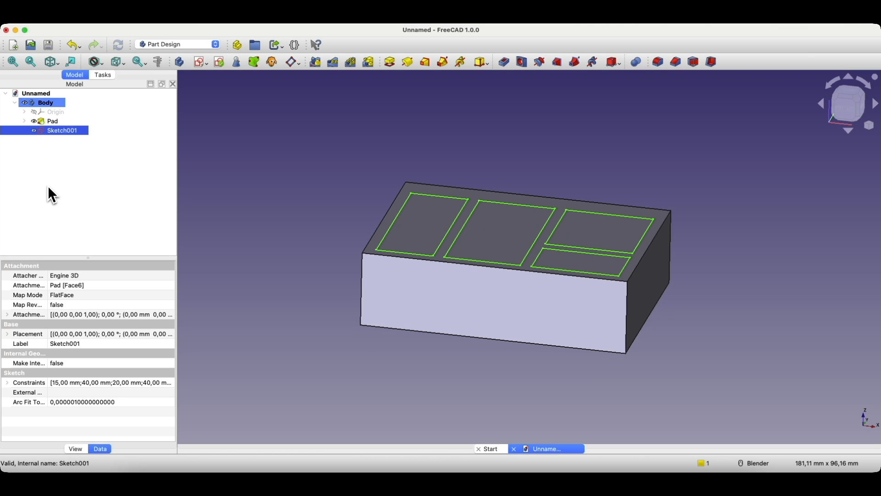
Step: Expand the Pad in the model tree and select its base Sketch
click(51, 122)
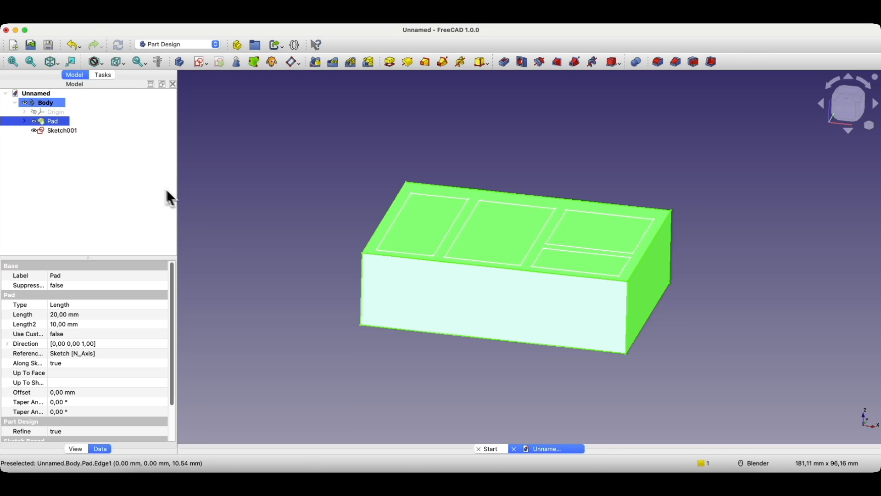
click(25, 123)
click(50, 131)
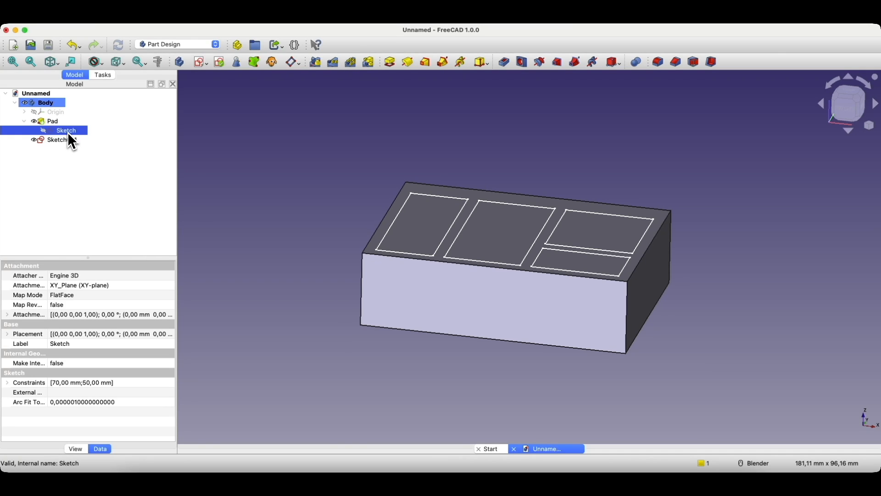
Step: Edit the base sketch and change the 50 mm height dimension to 46 mm
right_click(70, 140)
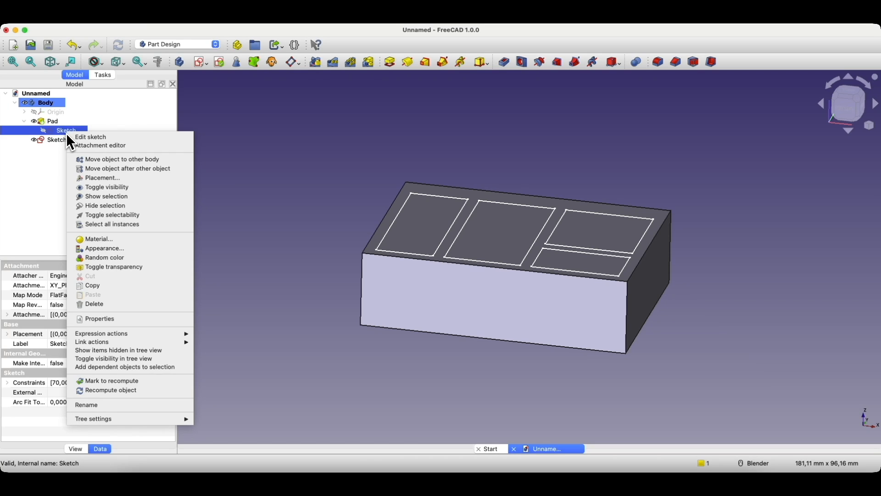
click(94, 138)
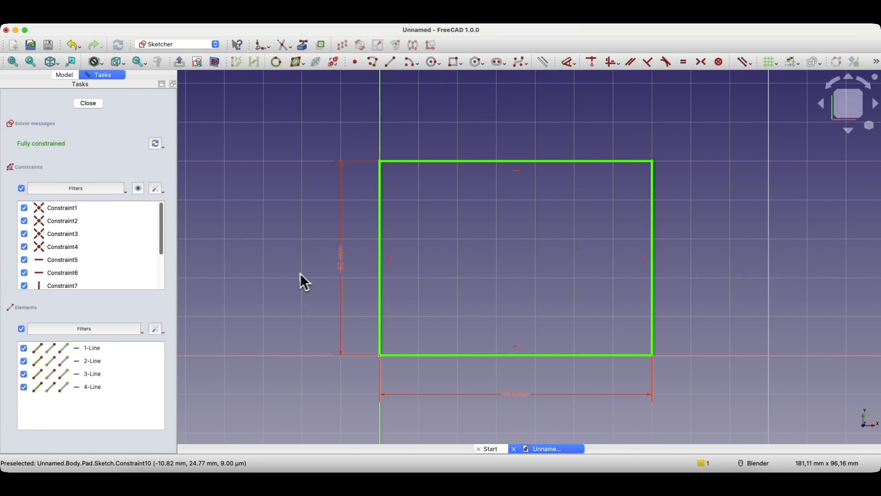
double_click(344, 256)
text(46)
click(461, 312)
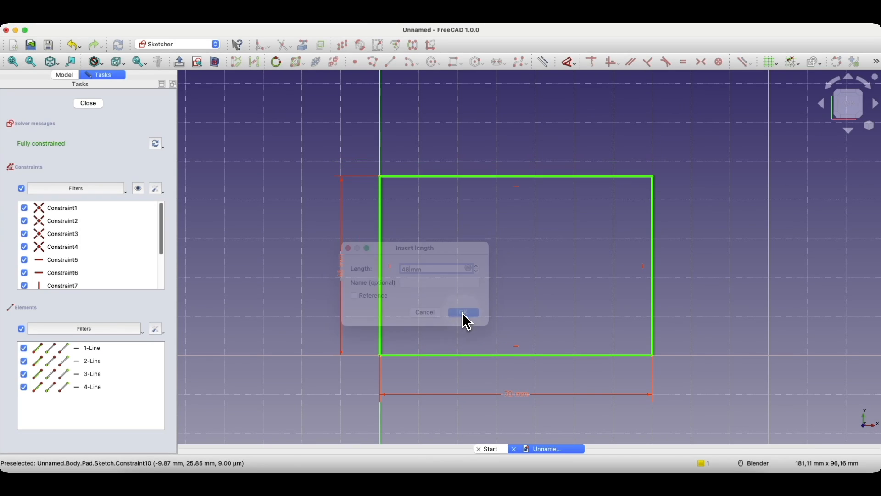
Step: Close the base sketch, orbit to view the box top and select Sketch001
click(91, 102)
middle_drag(399, 163, 405, 182)
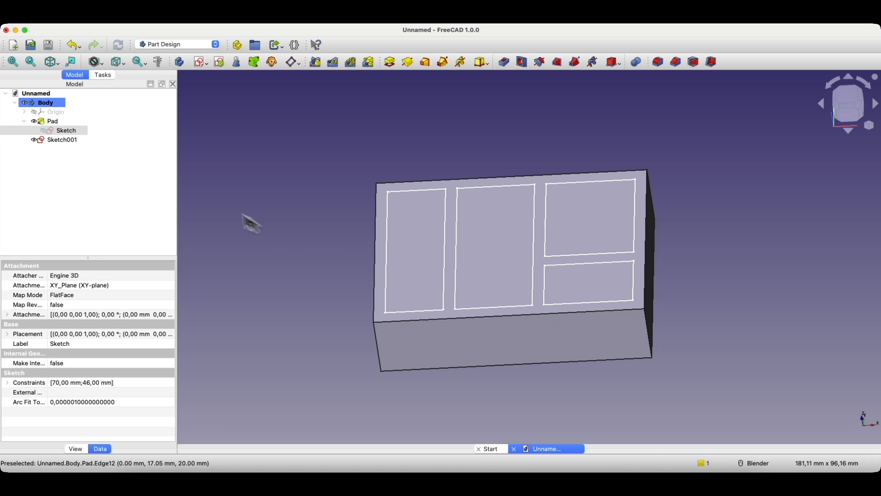
click(57, 140)
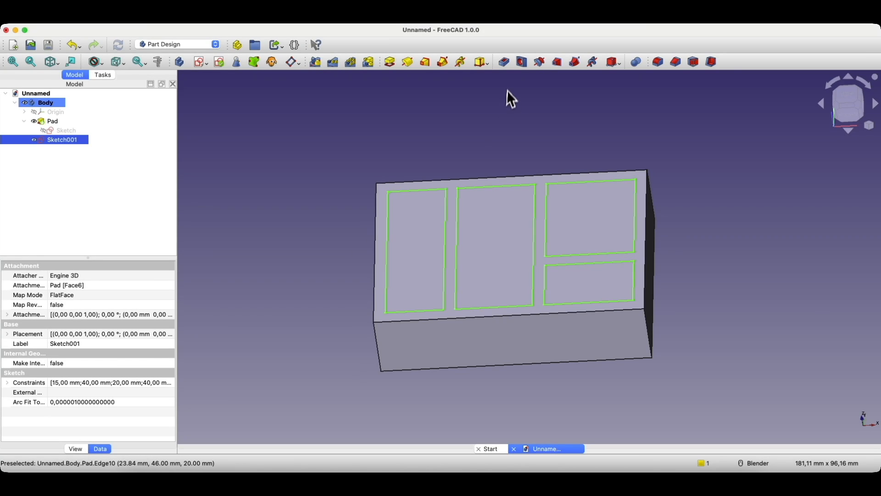
Step: Pocket Sketch001's four compartment outlines 17 mm deep into the block
click(503, 66)
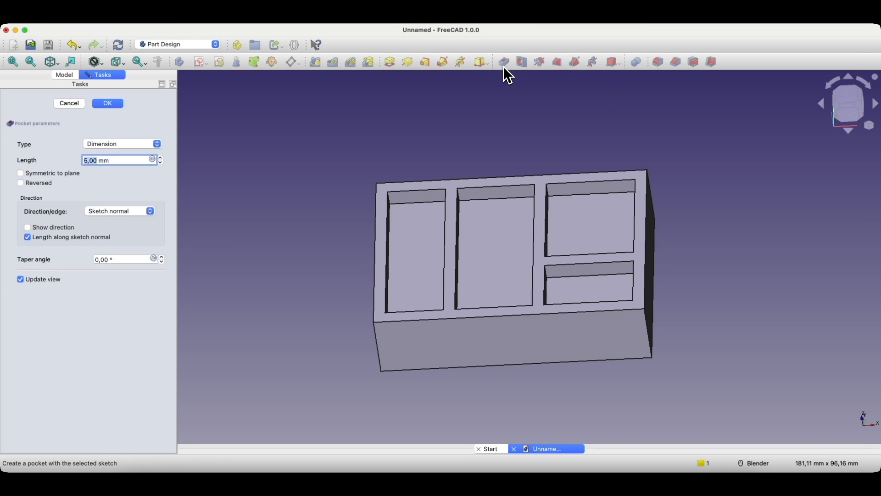
middle_drag(483, 219, 488, 238)
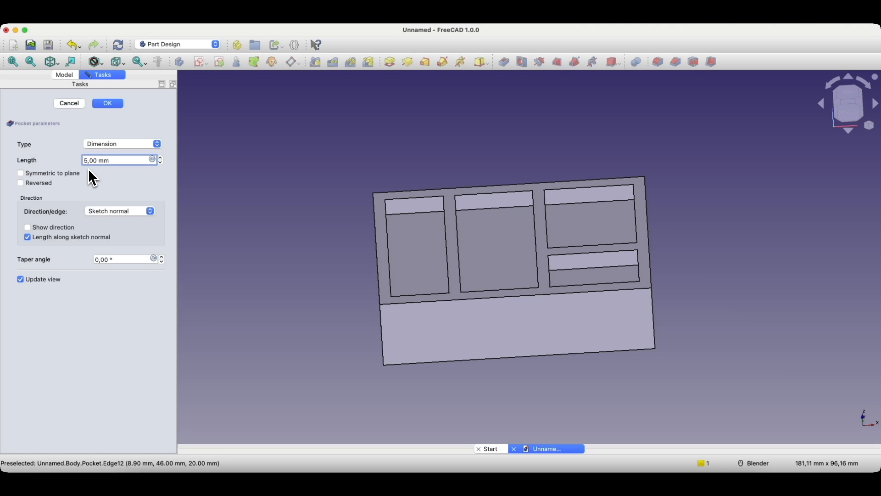
key(BackSpace)
key(BackSpace)
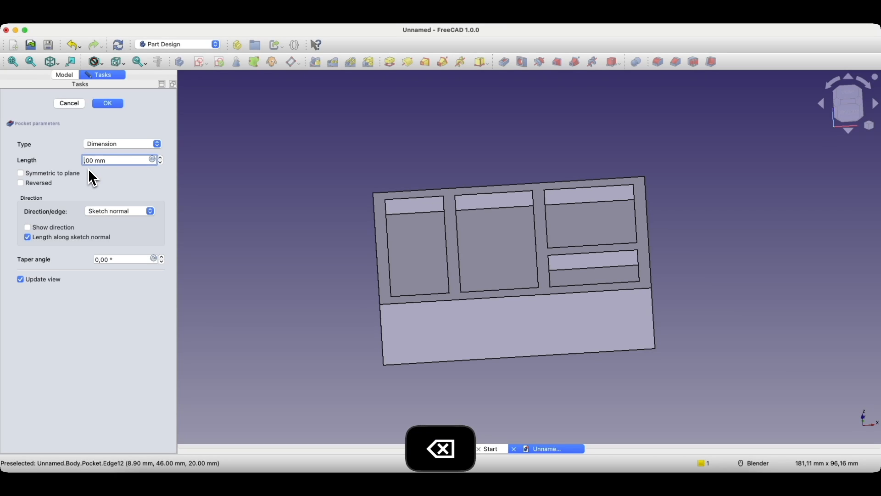
click(67, 161)
middle_drag(576, 224, 604, 266)
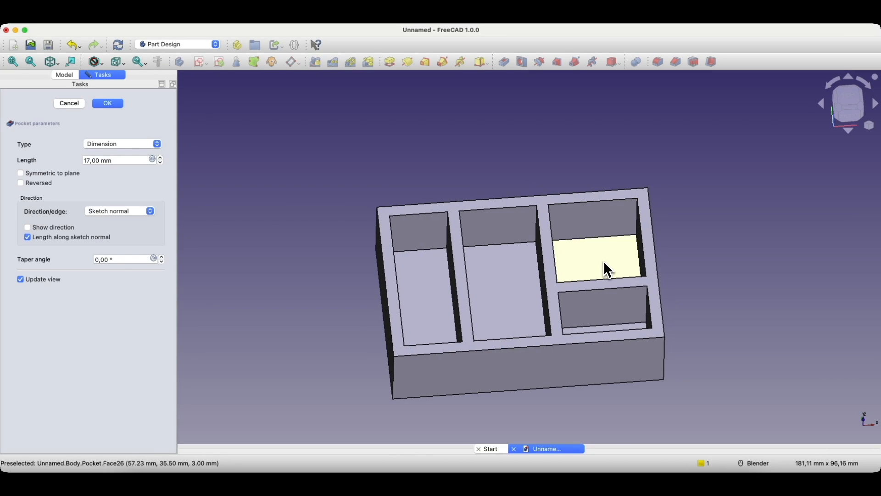
click(107, 104)
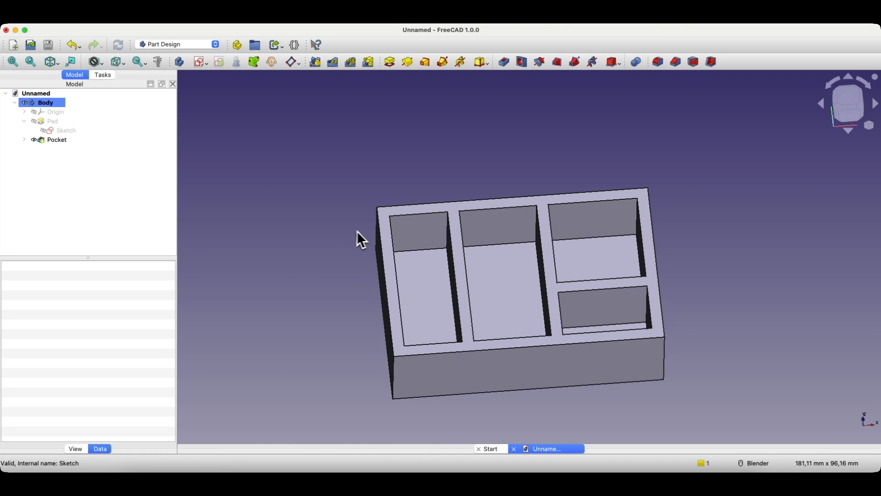
middle_drag(356, 238, 370, 233)
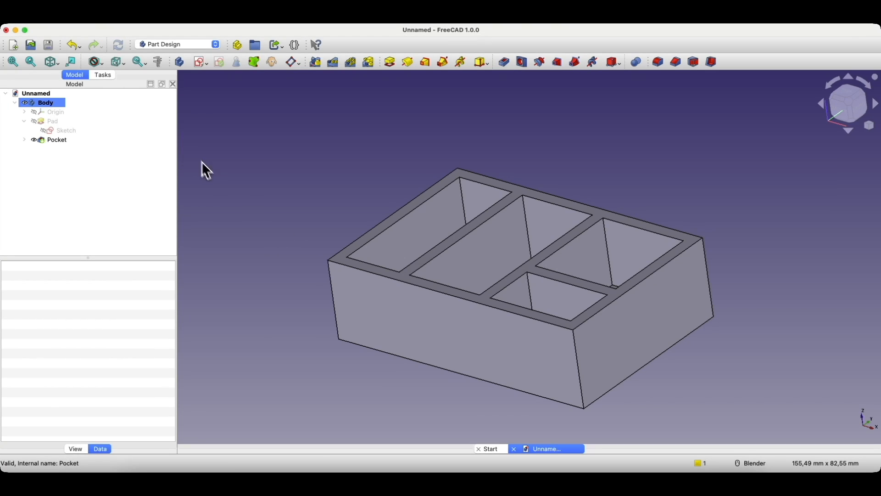
click(63, 13)
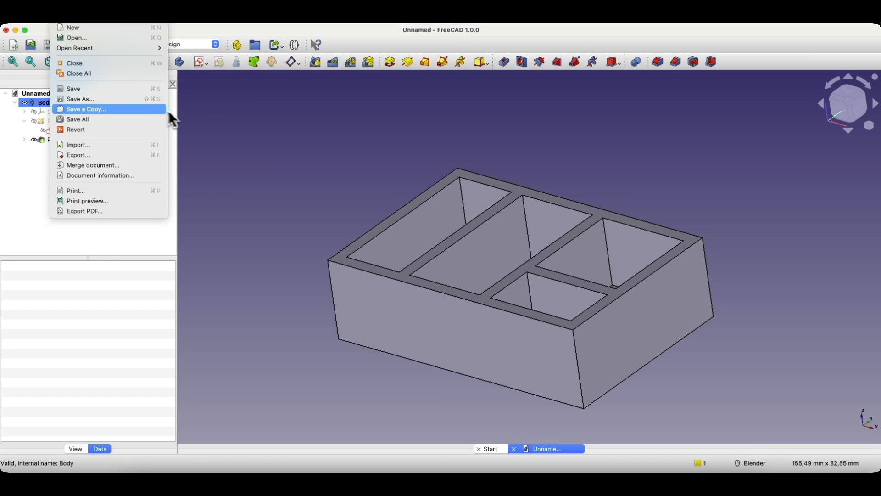
click(201, 105)
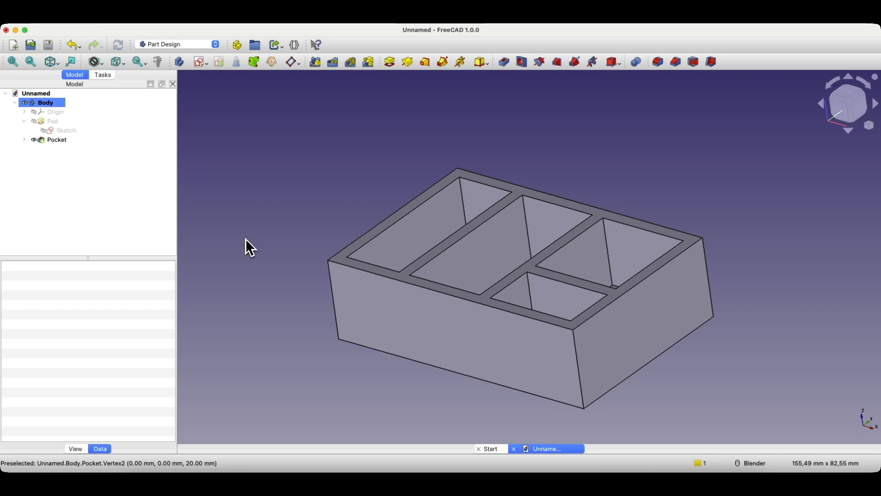
click(55, 141)
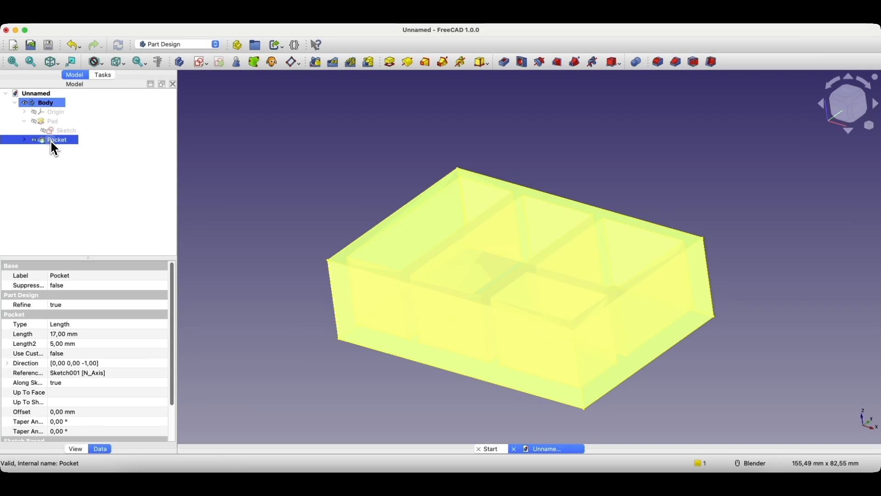
click(113, 121)
click(54, 104)
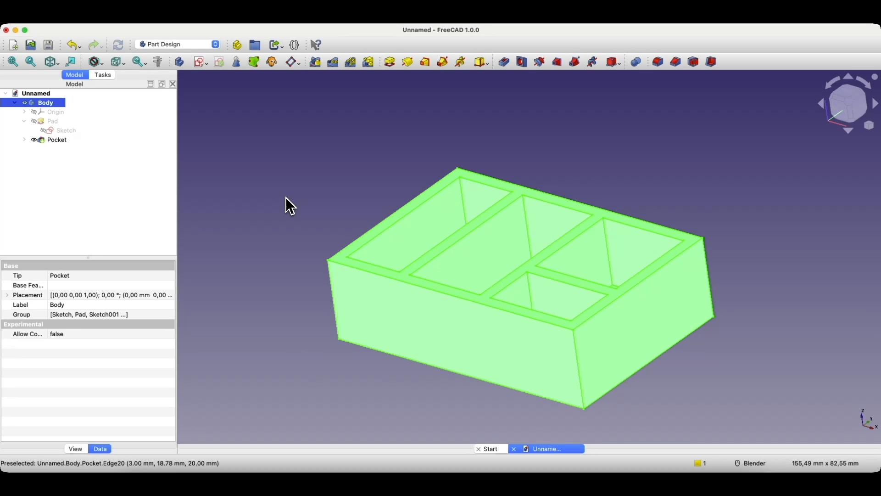
Step: Export the model as simple-box in STEP with colors format to the temp folder
click(65, 17)
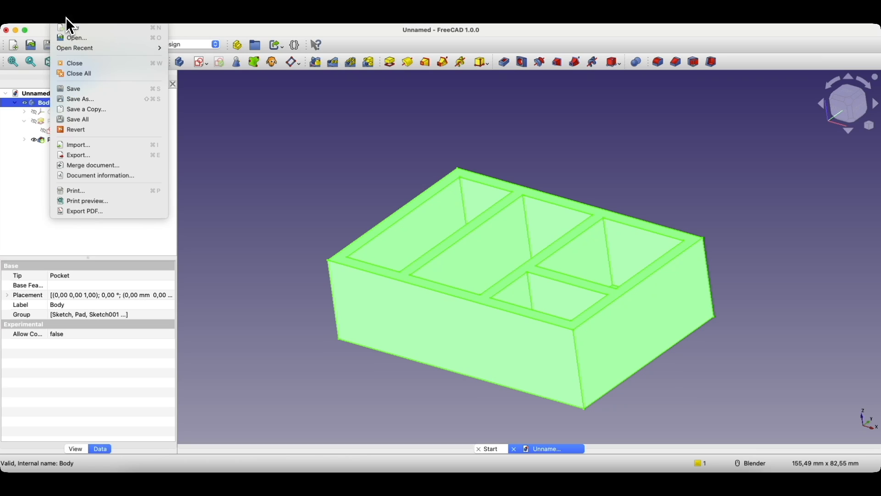
click(105, 155)
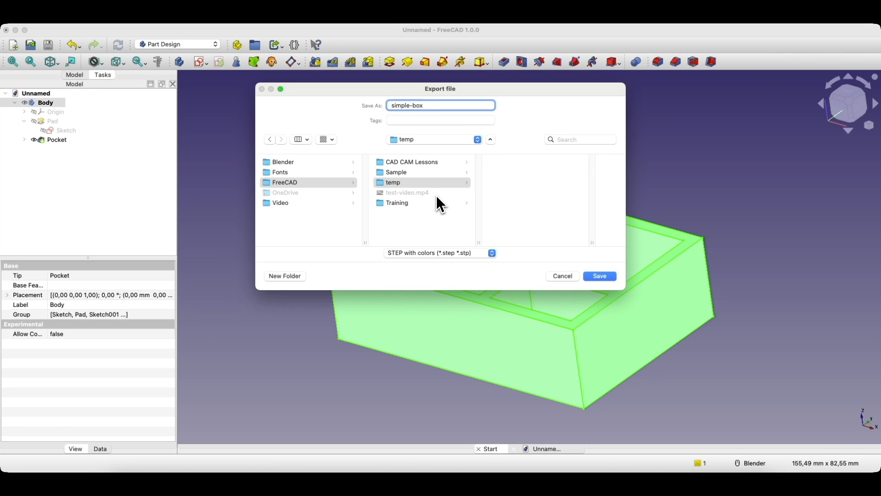
click(427, 253)
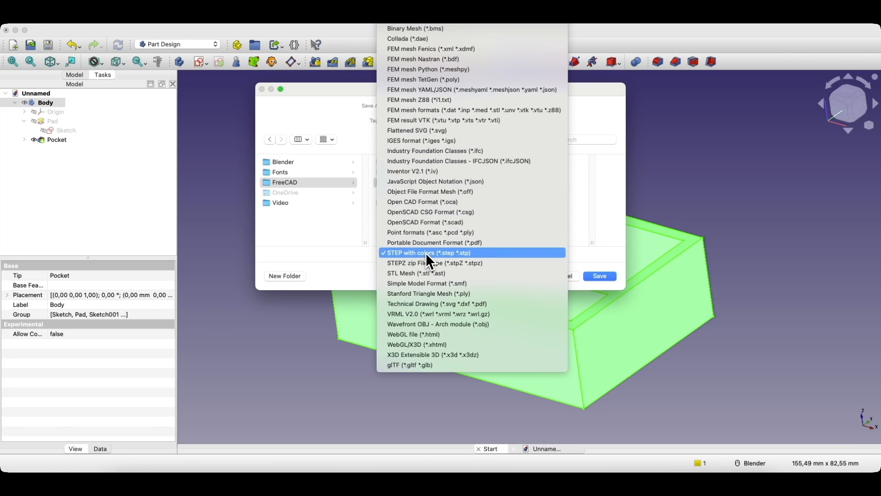
click(399, 253)
click(598, 277)
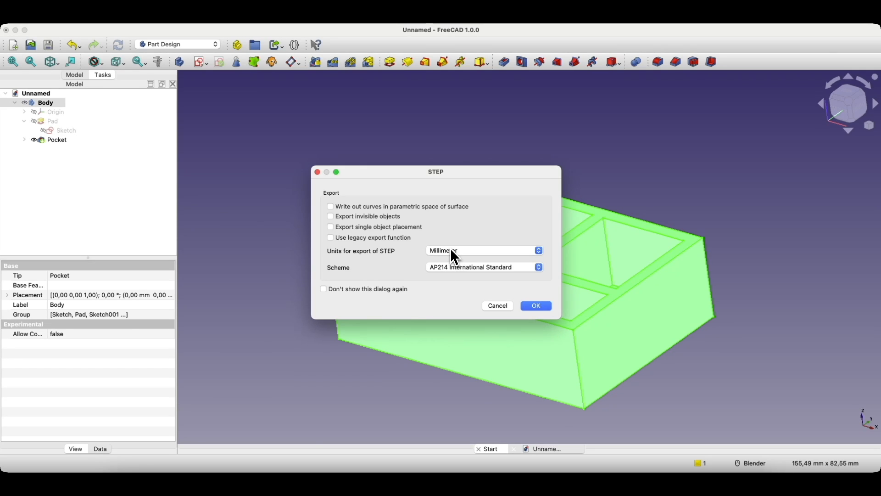
click(532, 306)
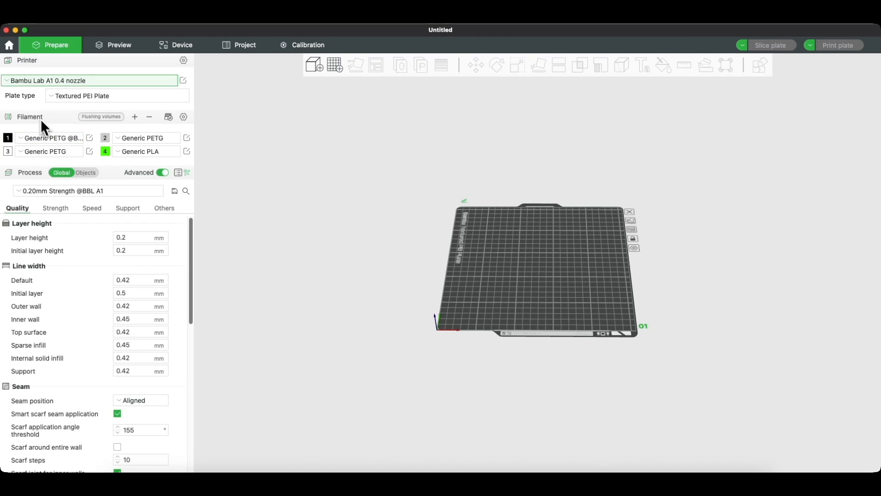
Step: Add the Prusa MINI 0.4mm nozzle printer preset, keeping Bambu Lab A1 0.4 nozzle active
click(11, 84)
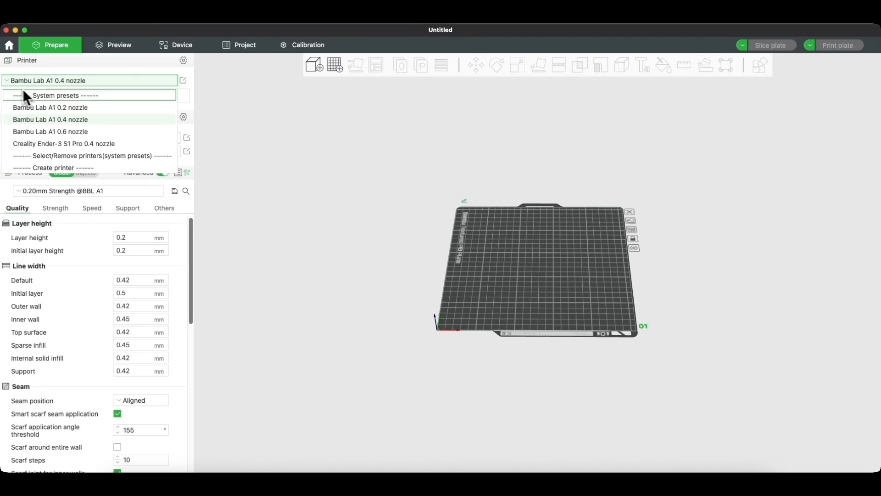
click(56, 121)
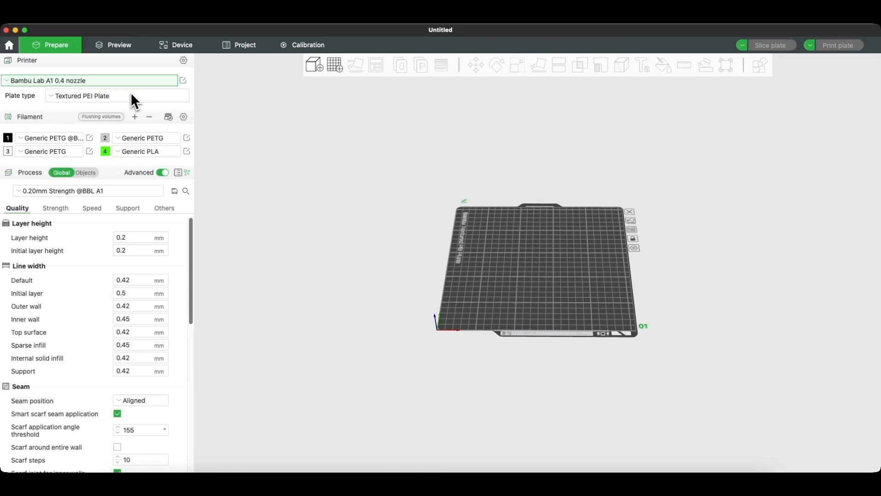
click(184, 61)
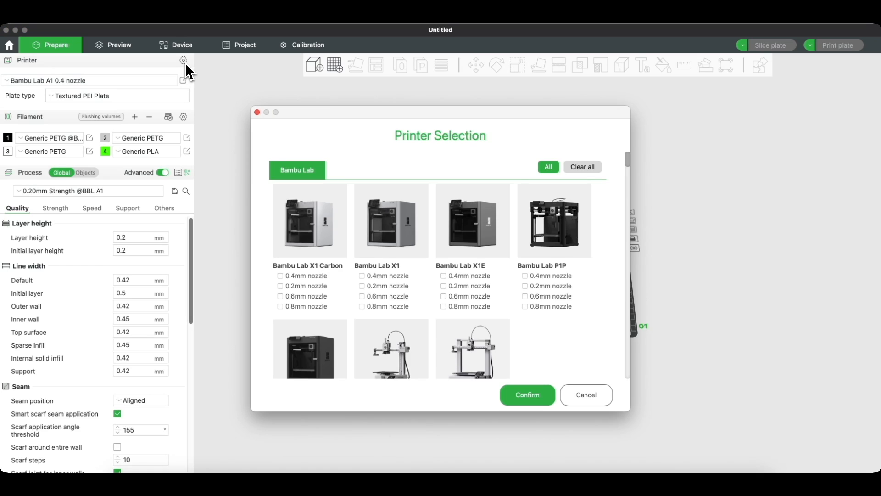
scroll(371, 180, down, 1)
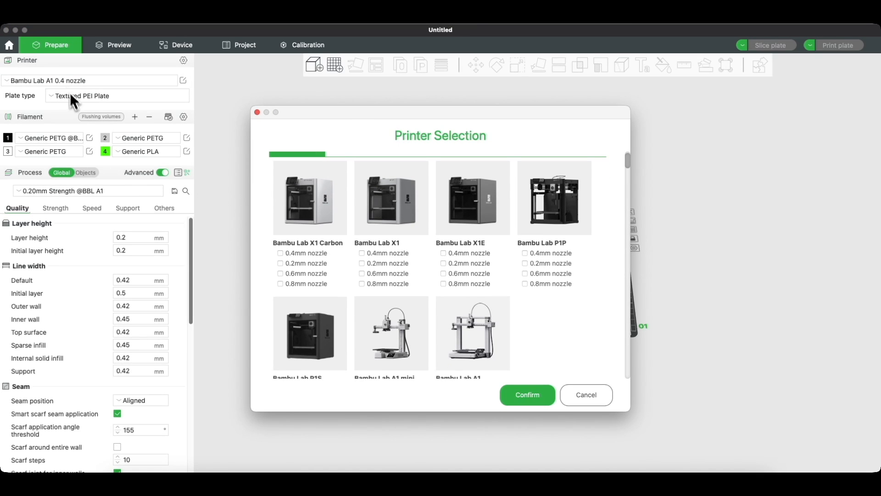
scroll(444, 260, down, 2)
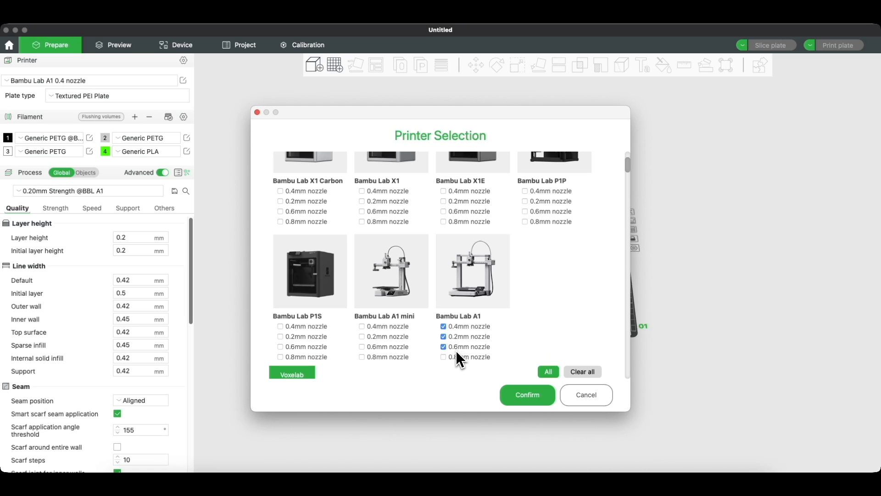
scroll(462, 337, down, 8)
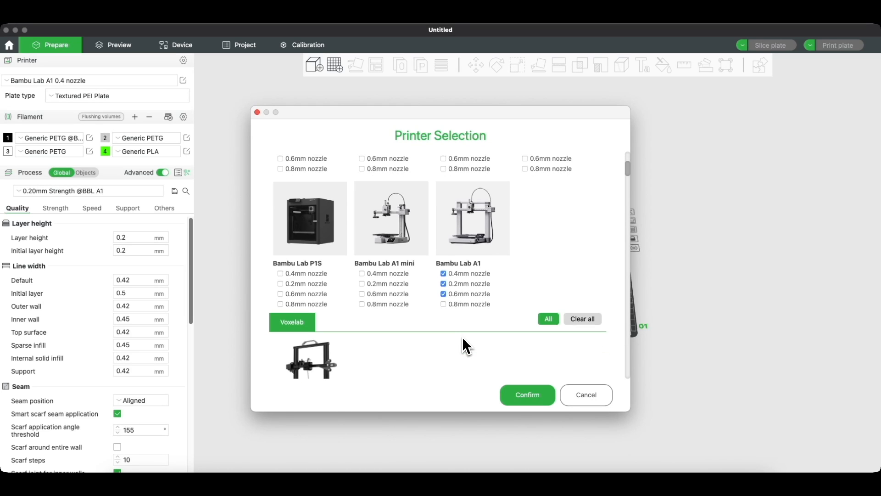
scroll(444, 216, down, 10)
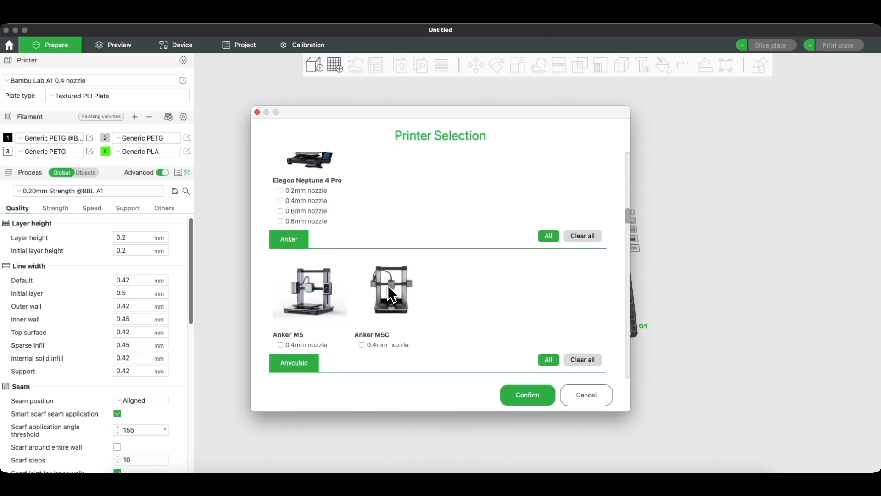
scroll(436, 259, down, 10)
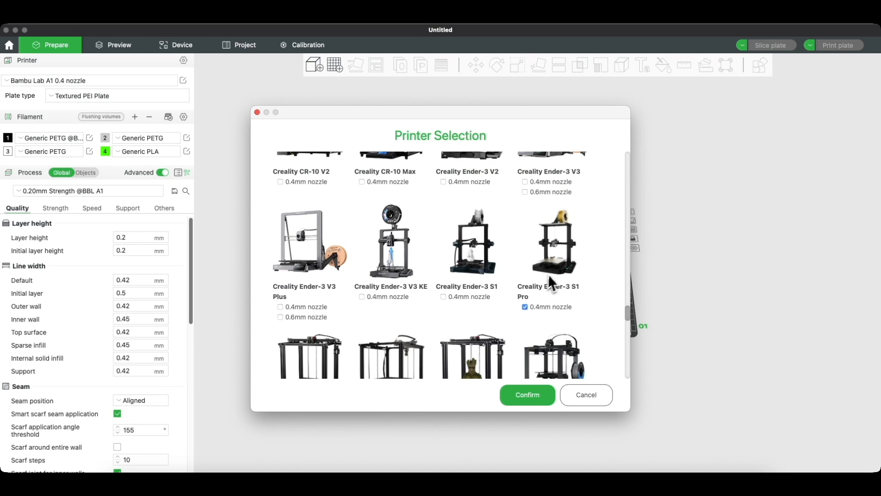
scroll(562, 262, down, 10)
scroll(560, 257, down, 5)
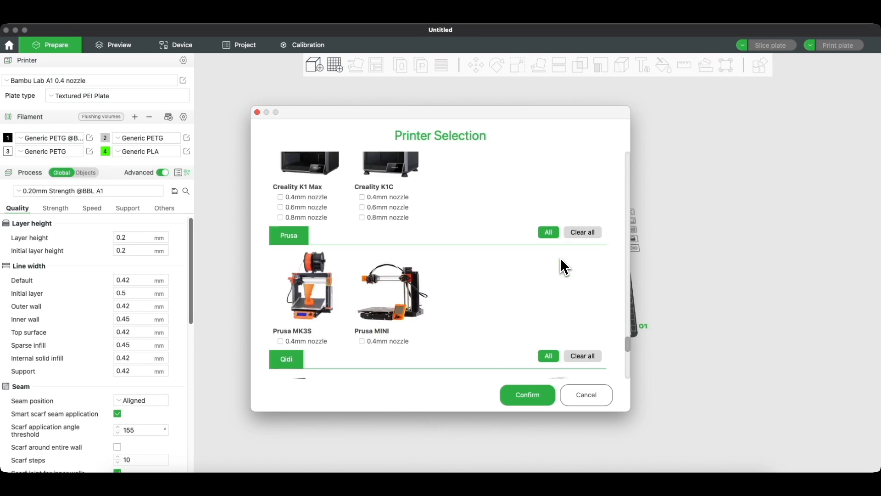
click(362, 341)
click(528, 396)
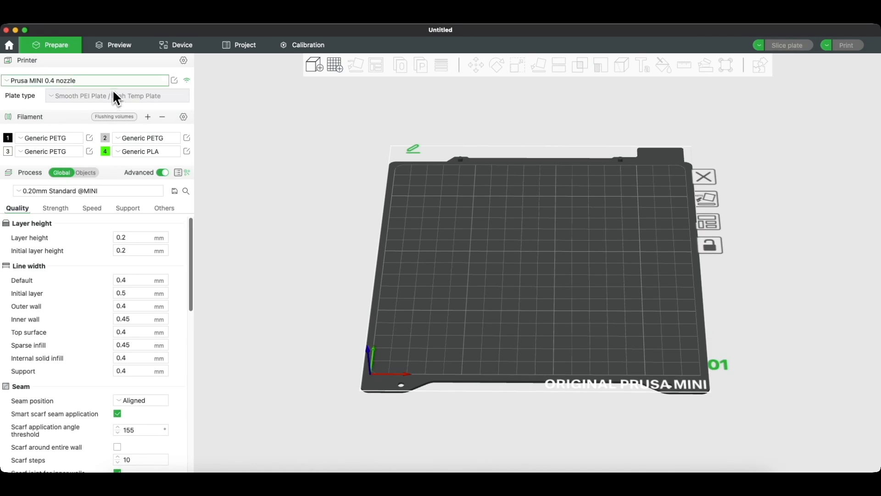
click(109, 83)
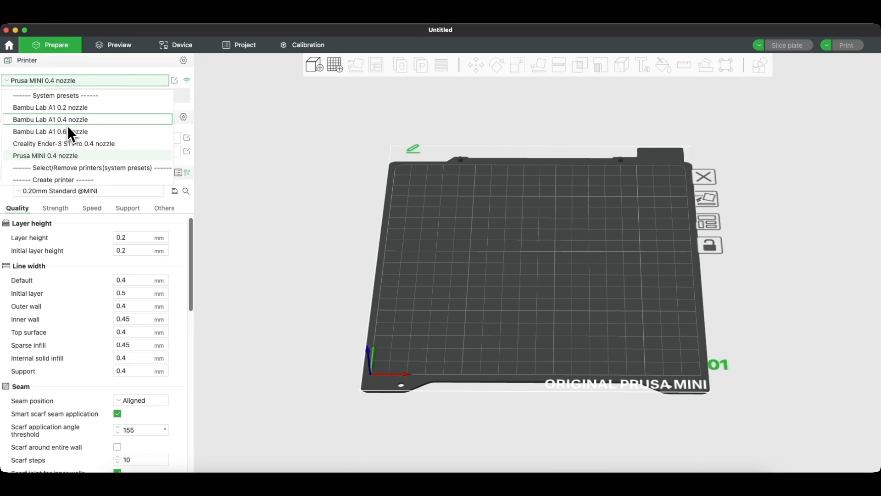
click(46, 120)
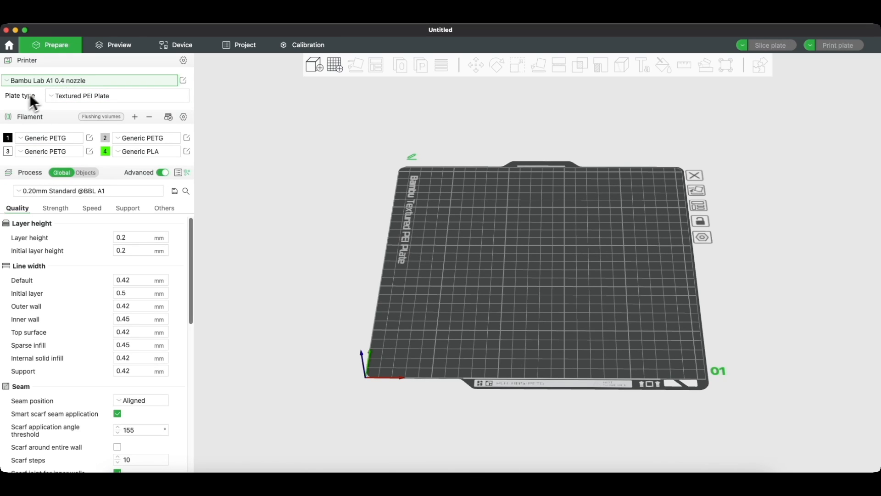
Step: Keep the Textured PEI Plate and set the filament slots to four
click(57, 98)
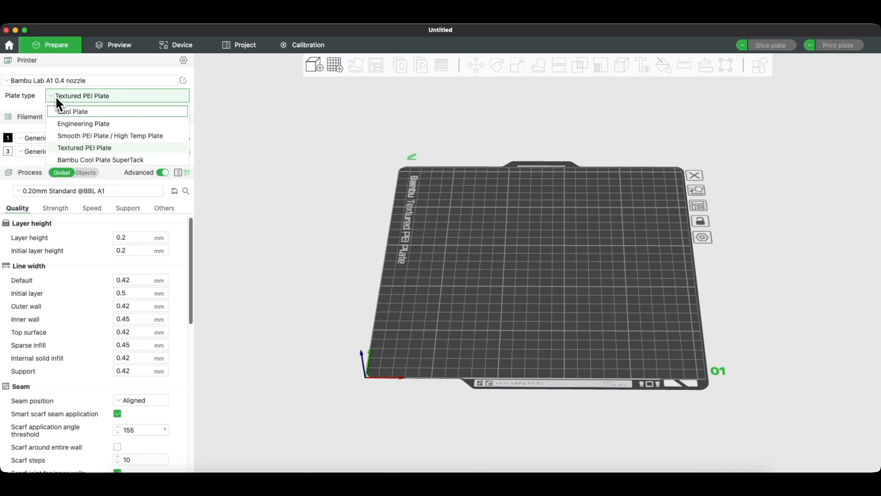
click(81, 100)
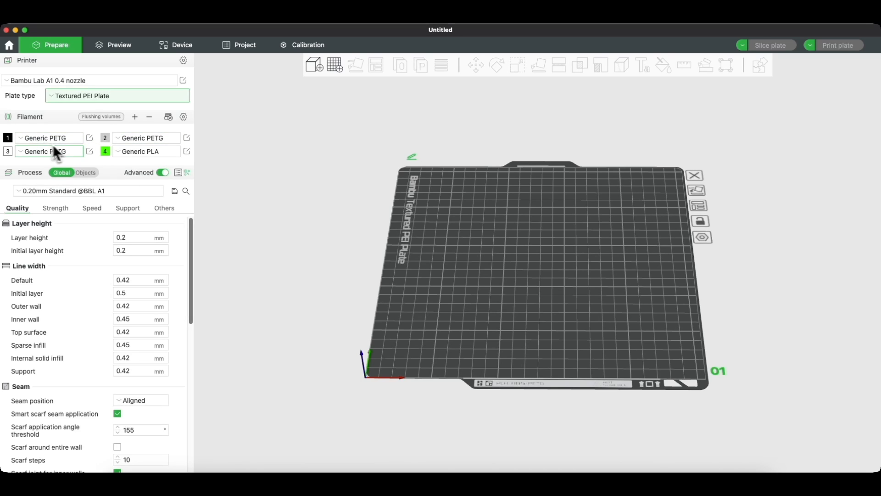
click(135, 117)
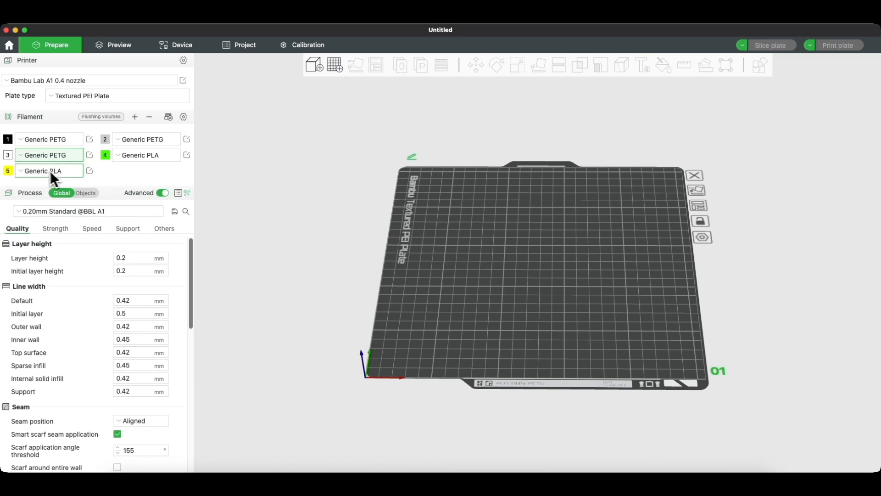
click(149, 118)
click(149, 118)
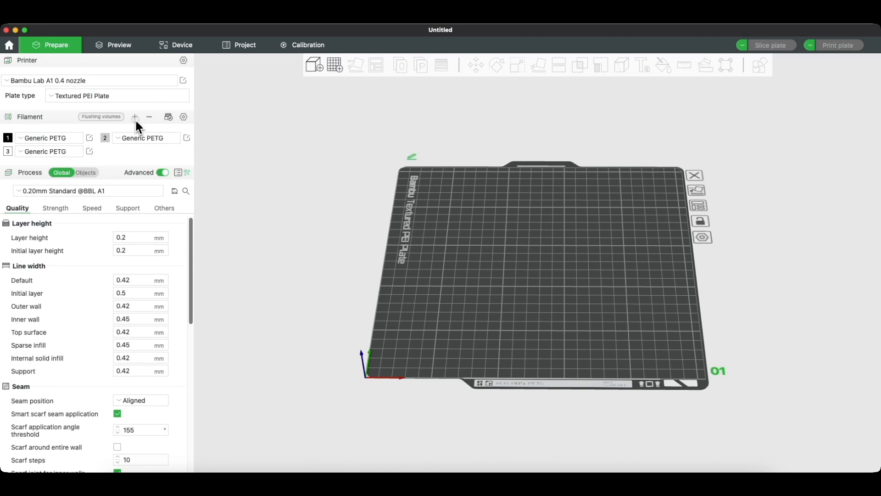
click(135, 121)
Step: Make filament 1 black Generic PETG and open its preset settings
click(9, 140)
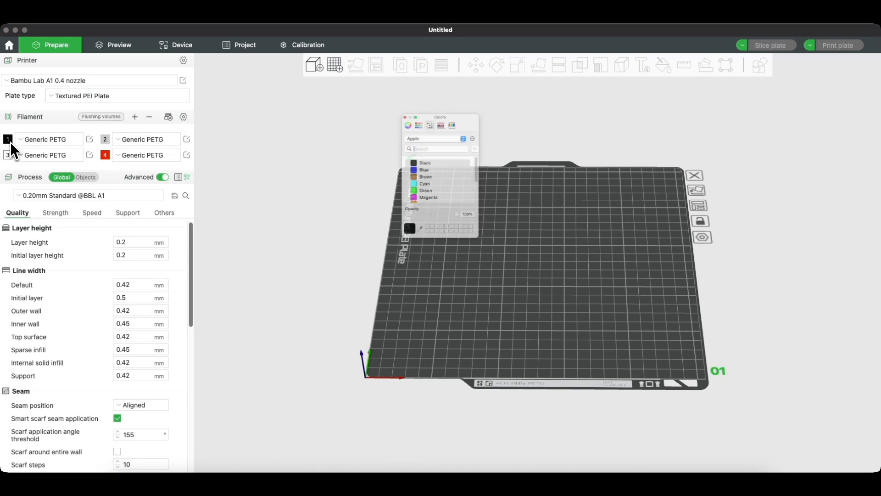
click(410, 160)
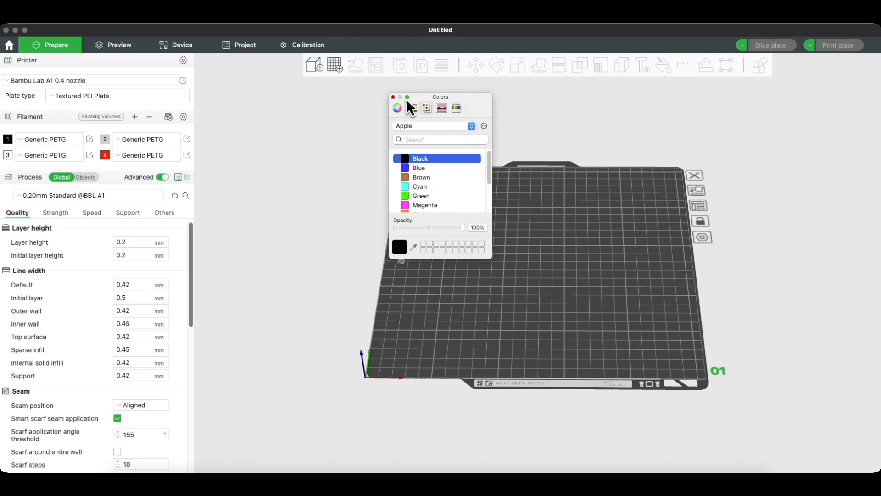
click(394, 97)
click(22, 142)
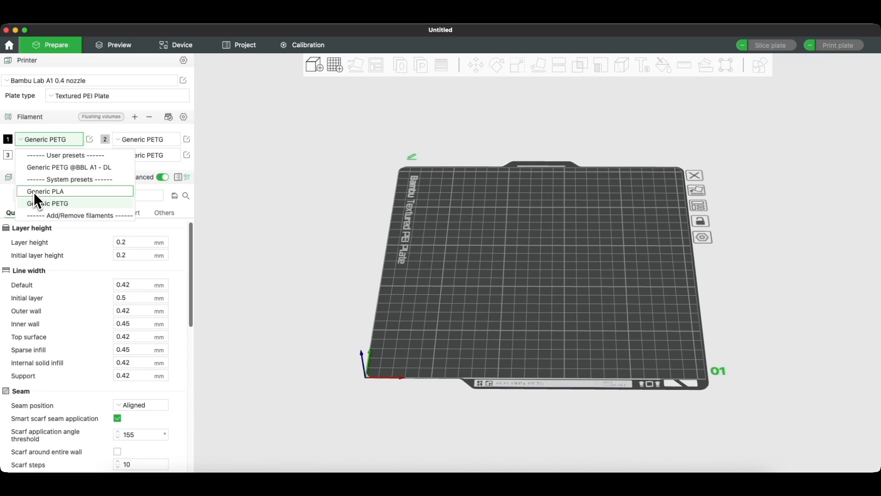
click(53, 127)
click(53, 134)
click(99, 137)
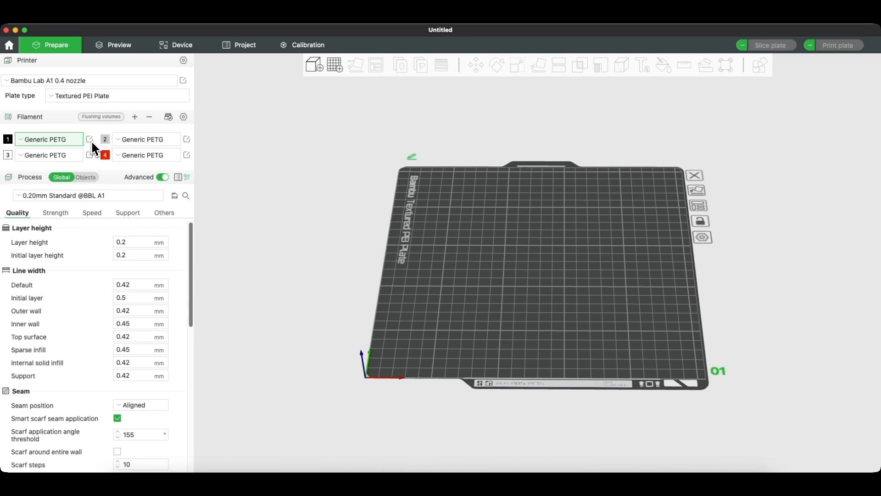
click(91, 140)
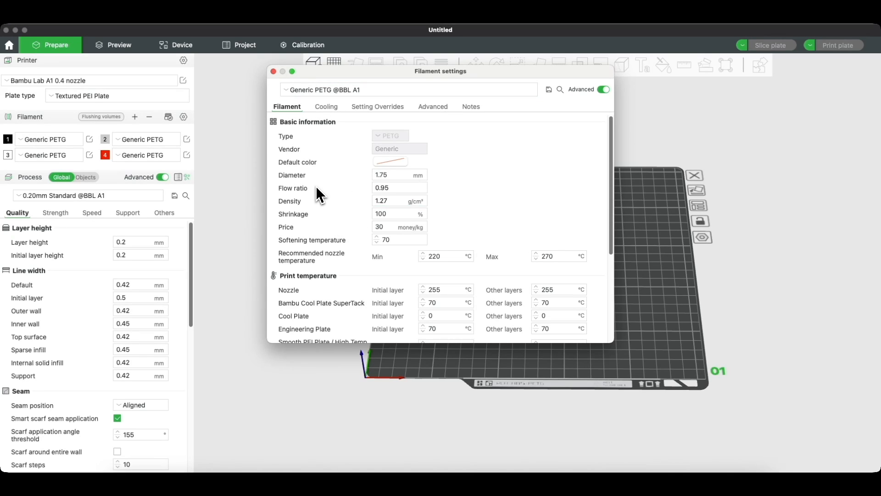
click(392, 188)
click(273, 71)
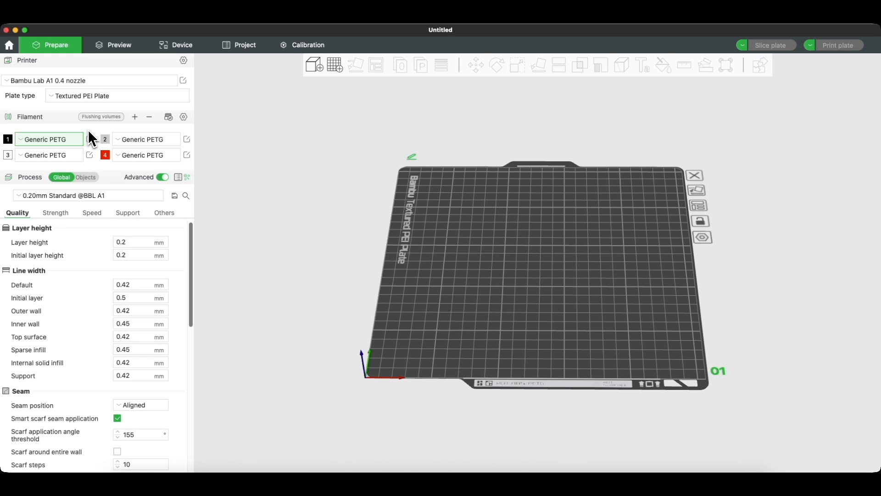
click(183, 118)
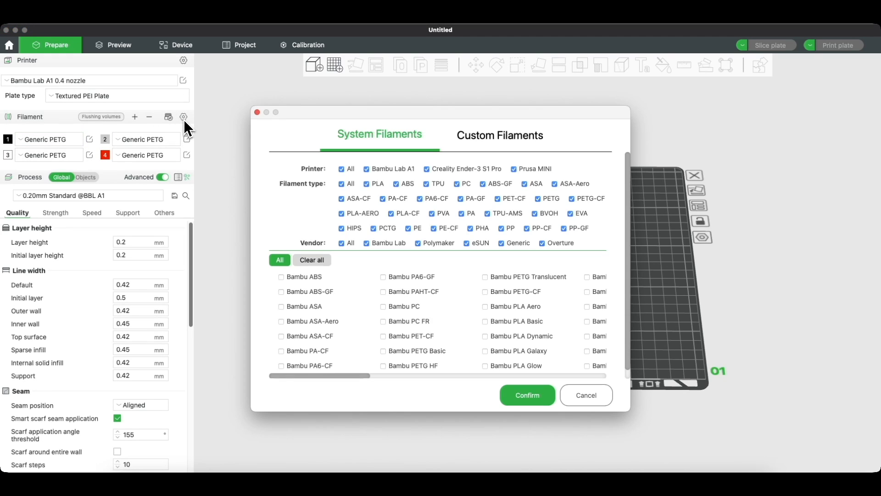
Step: Review the System Filaments list and confirm with Generic PETG and Generic PLA ticked
scroll(312, 353, down, 2)
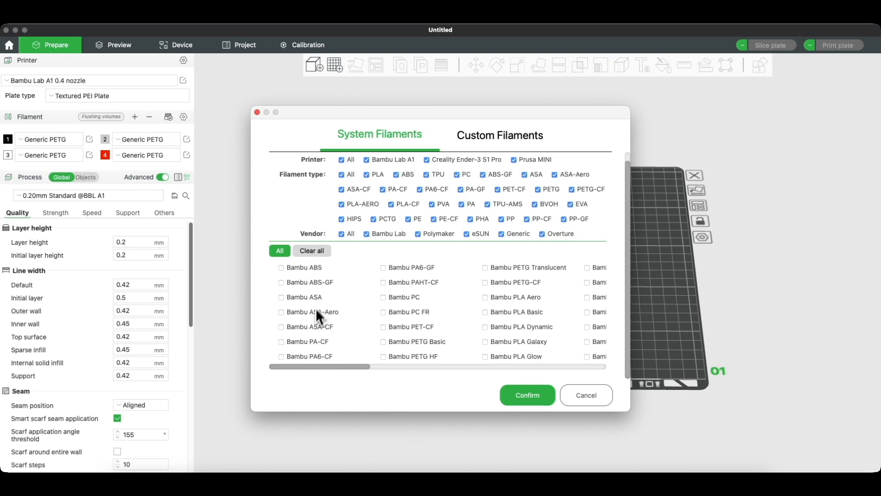
drag(327, 369, 451, 373)
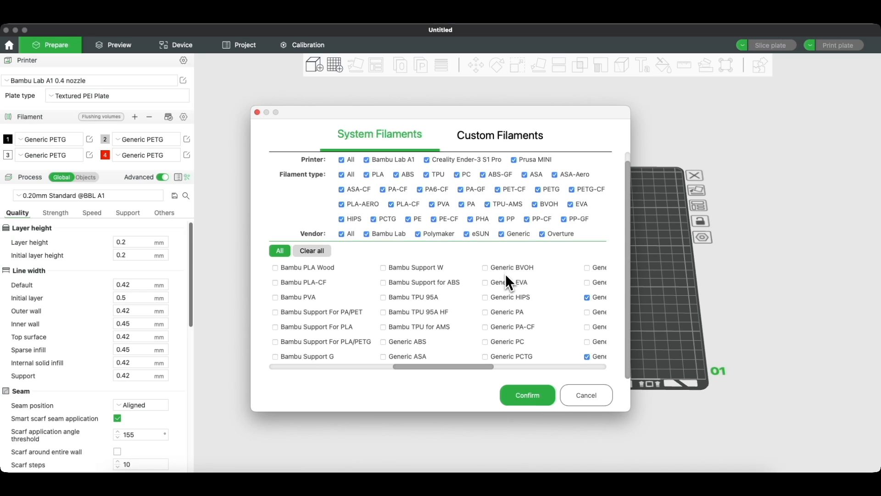
drag(463, 366, 530, 369)
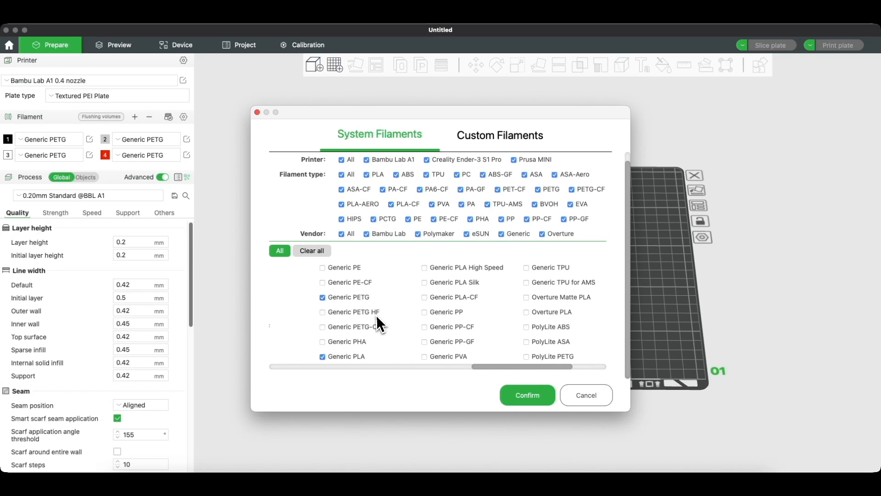
scroll(376, 315, right, 5)
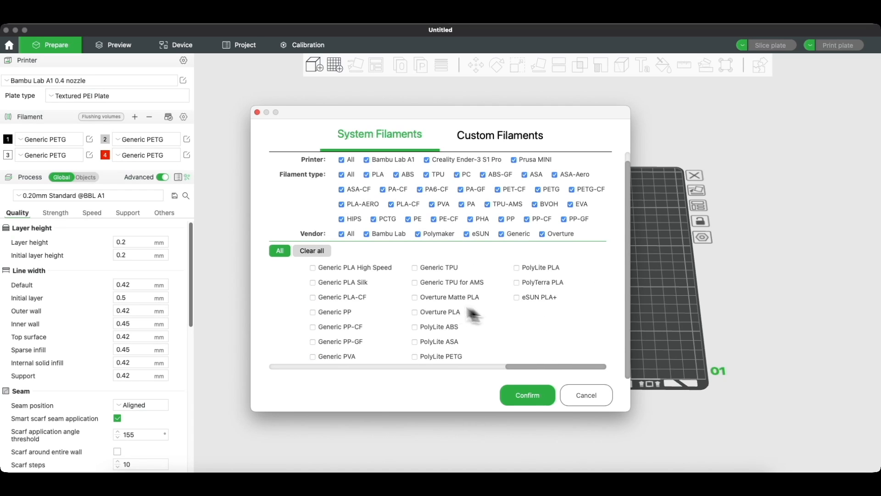
scroll(433, 334, left, 7)
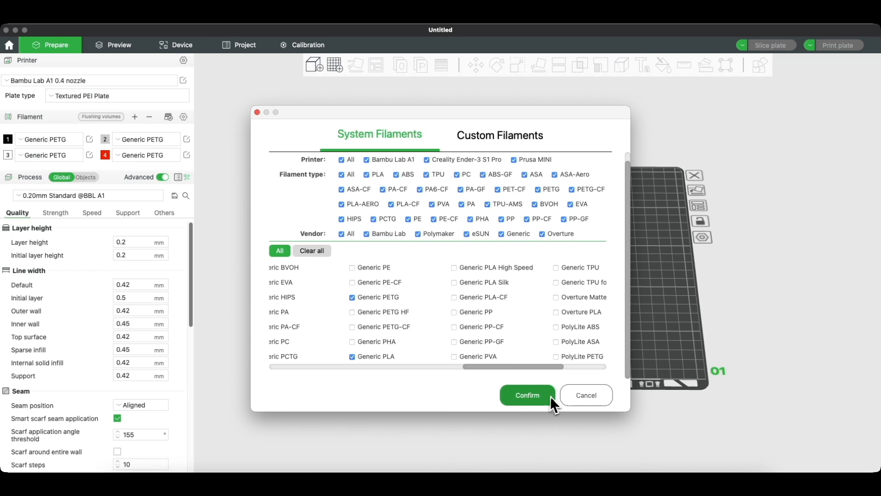
click(573, 398)
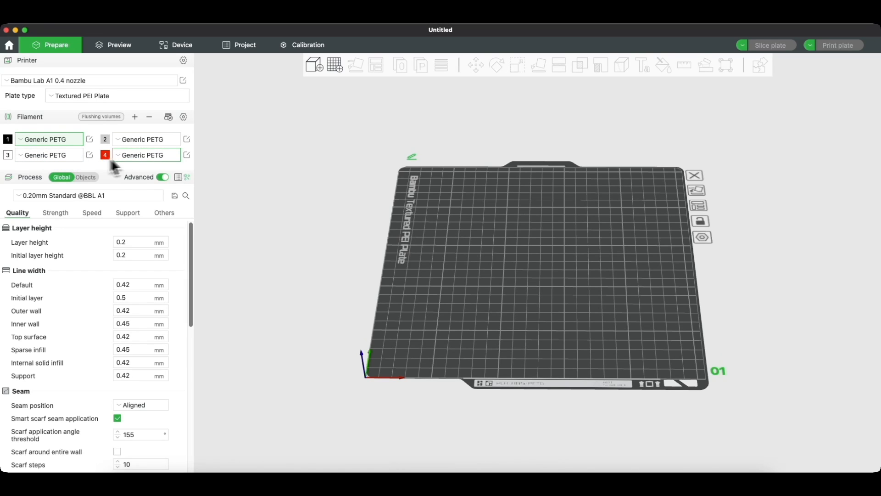
Step: Set filament 4 to Generic PLA and open the process preset list
click(145, 156)
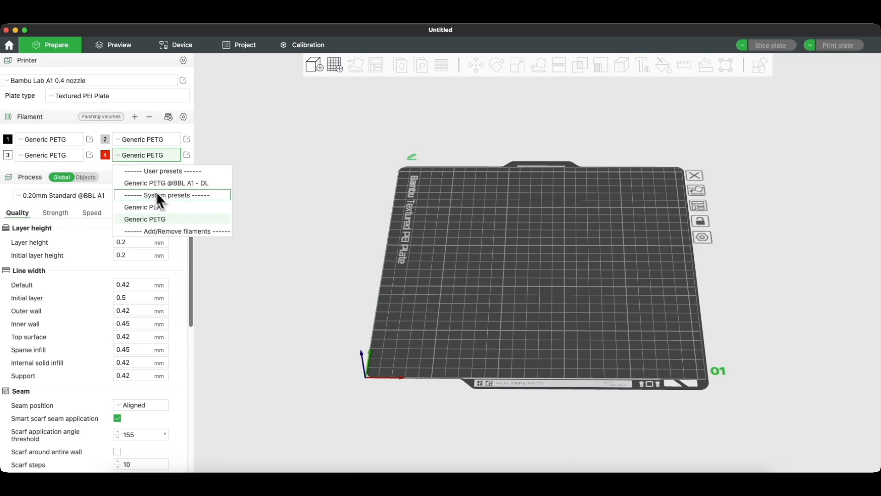
click(157, 208)
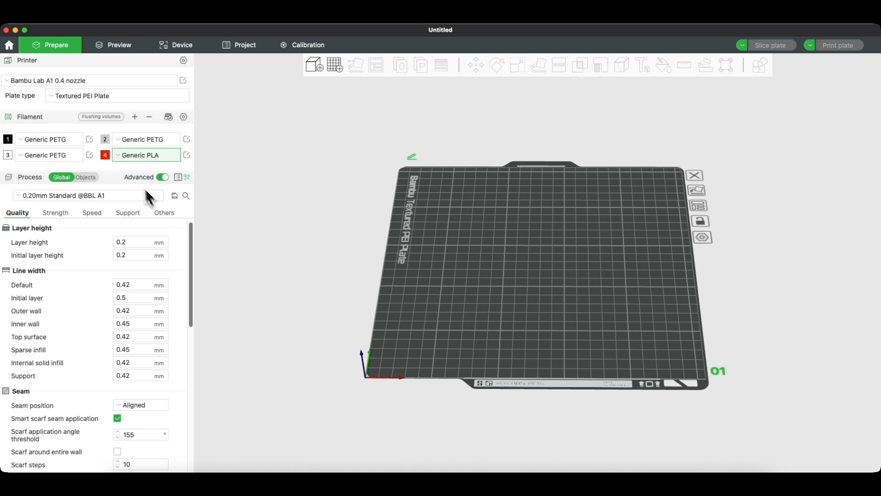
click(106, 158)
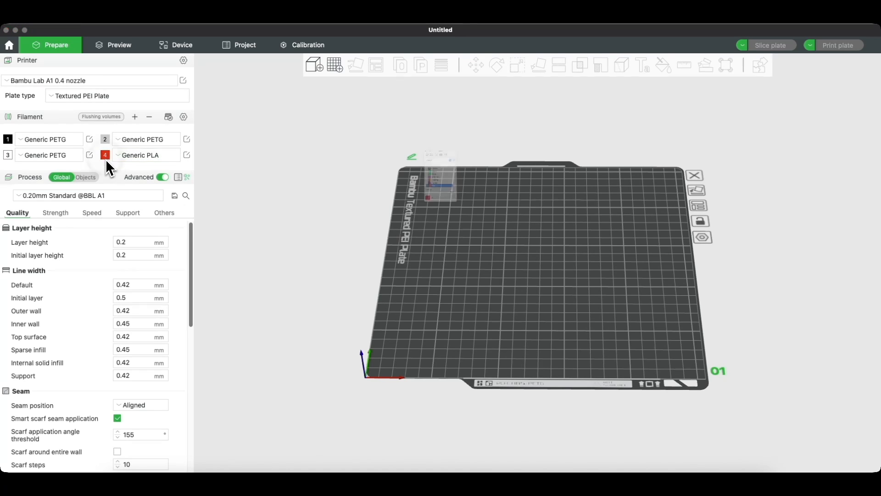
click(393, 98)
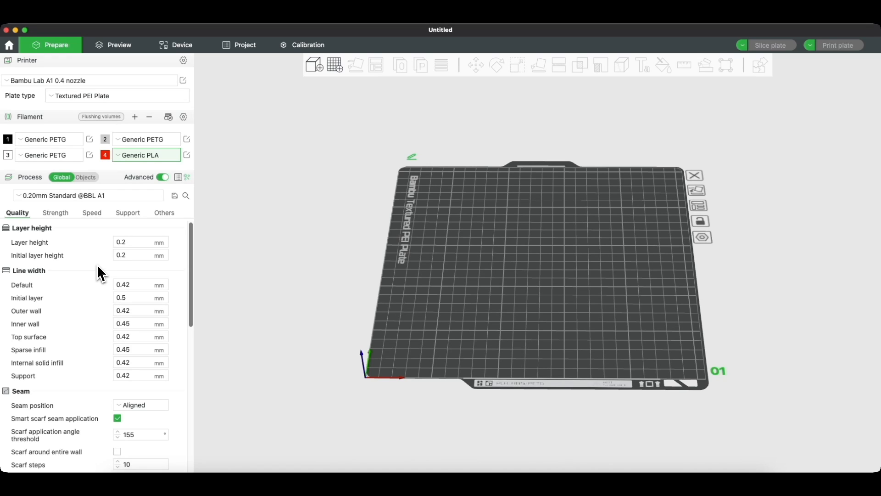
click(38, 196)
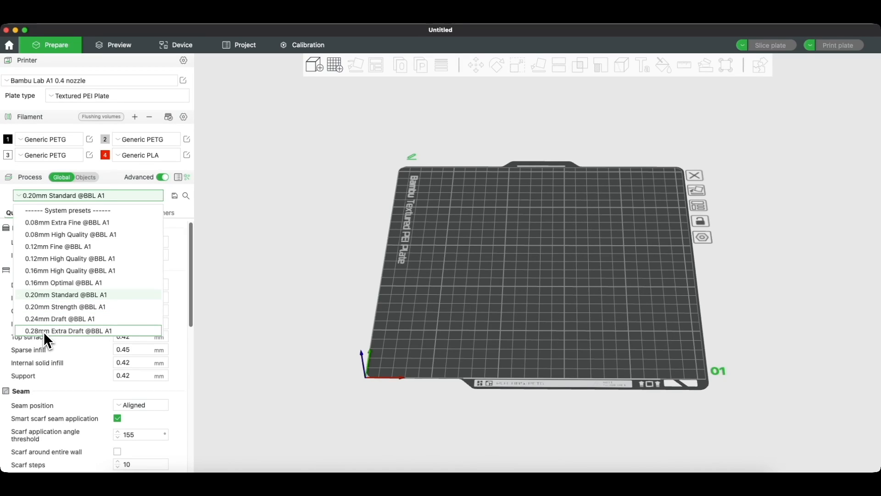
click(71, 331)
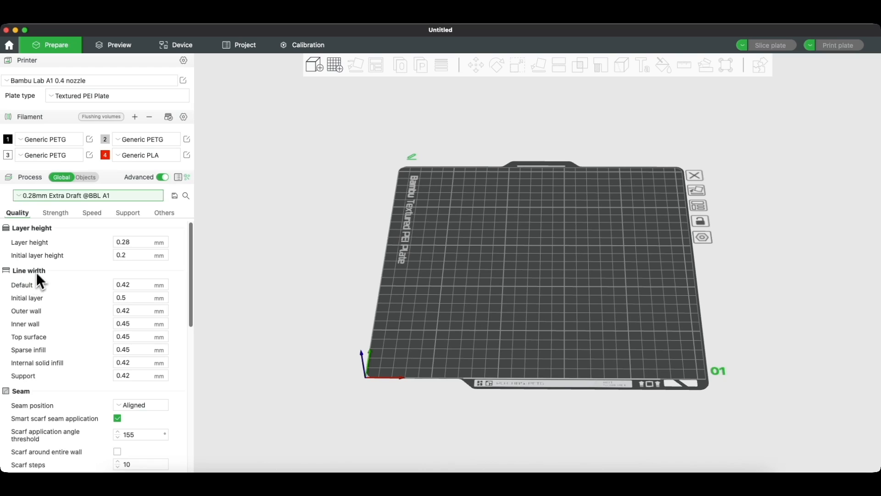
scroll(79, 248, down, 1)
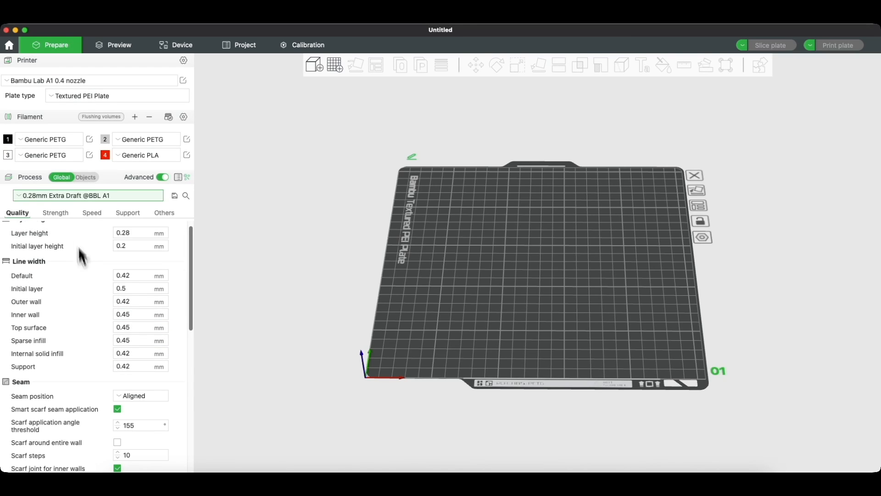
click(63, 217)
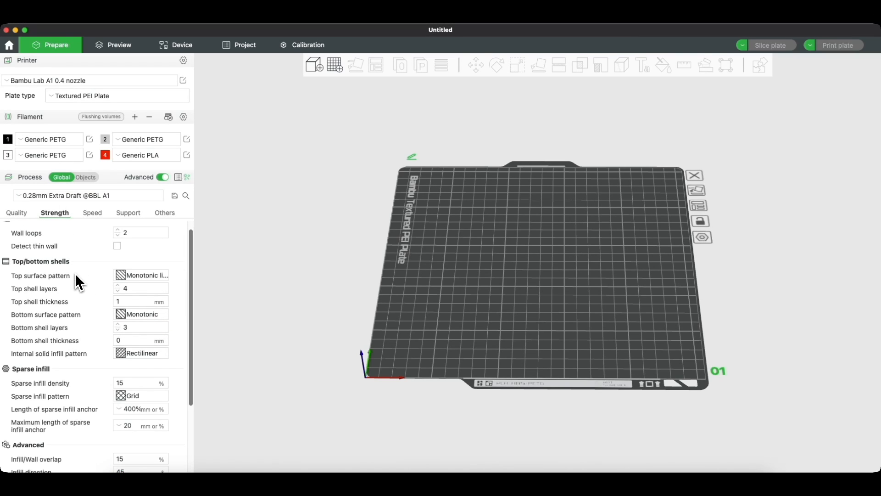
scroll(87, 271, up, 1)
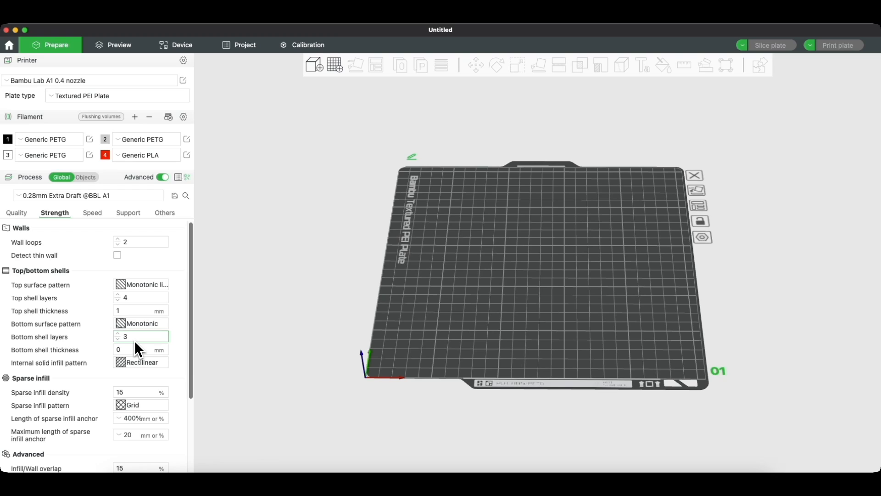
mouse_move(135, 345)
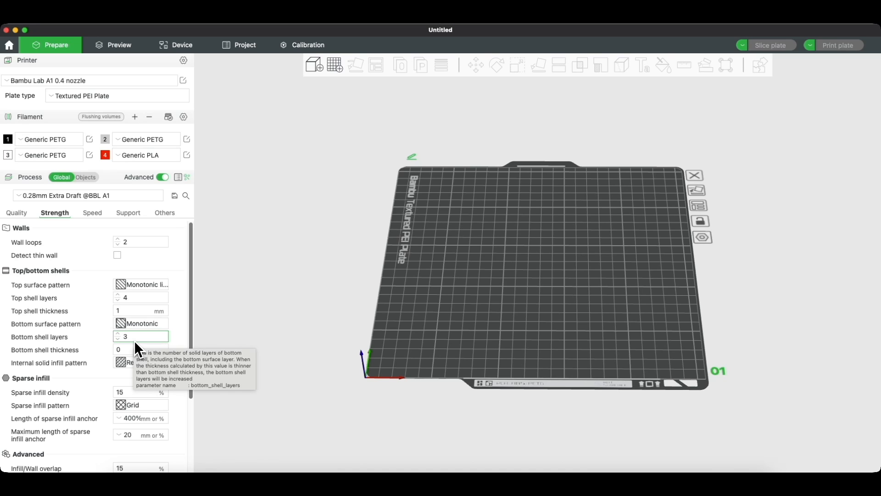
mouse_move(145, 397)
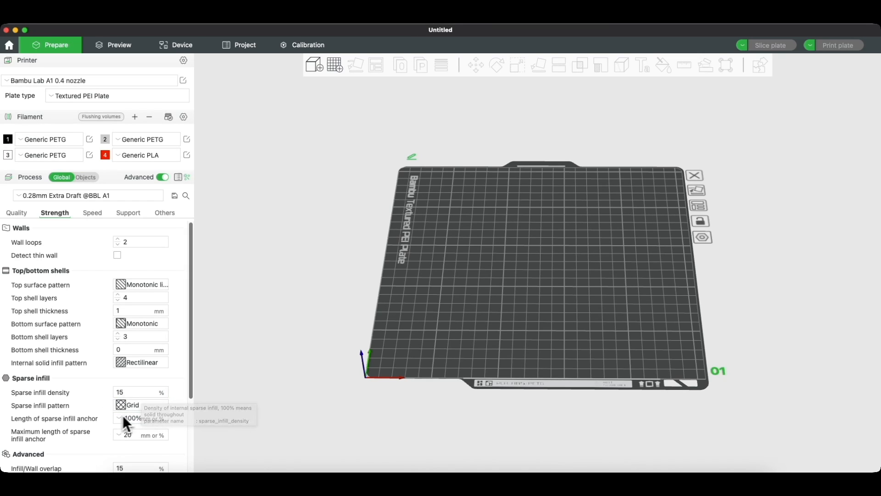
click(145, 409)
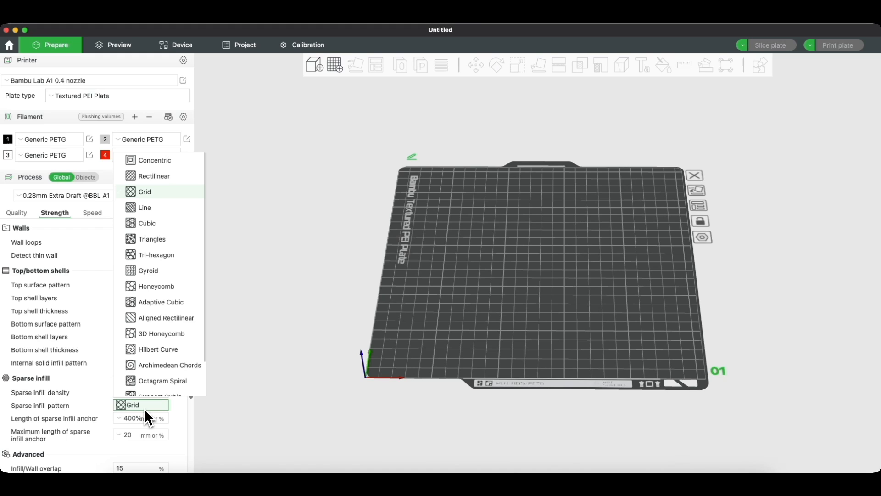
click(145, 408)
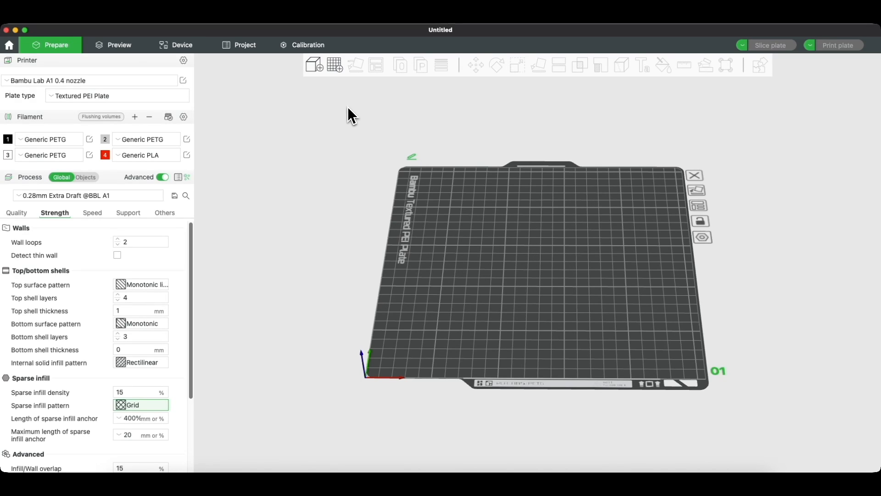
Step: Import simple-box.step onto the plate and show the box's per-object process and filament settings
click(314, 67)
click(550, 133)
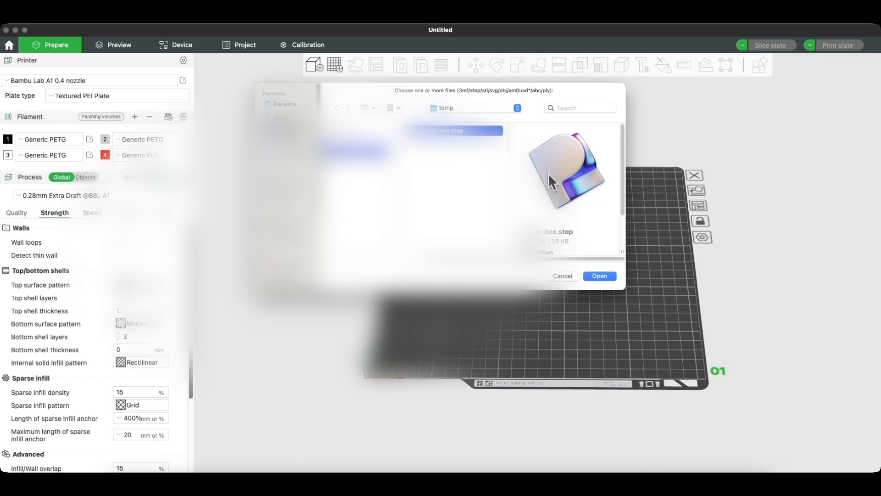
click(592, 277)
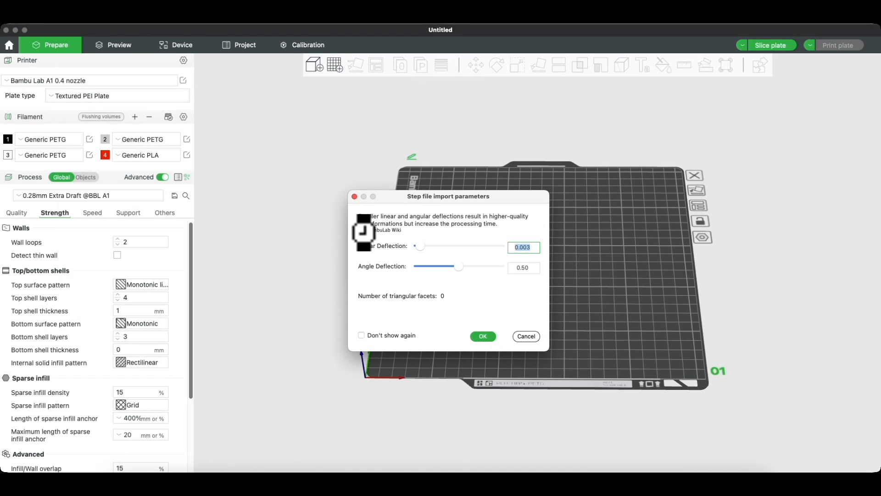
click(485, 336)
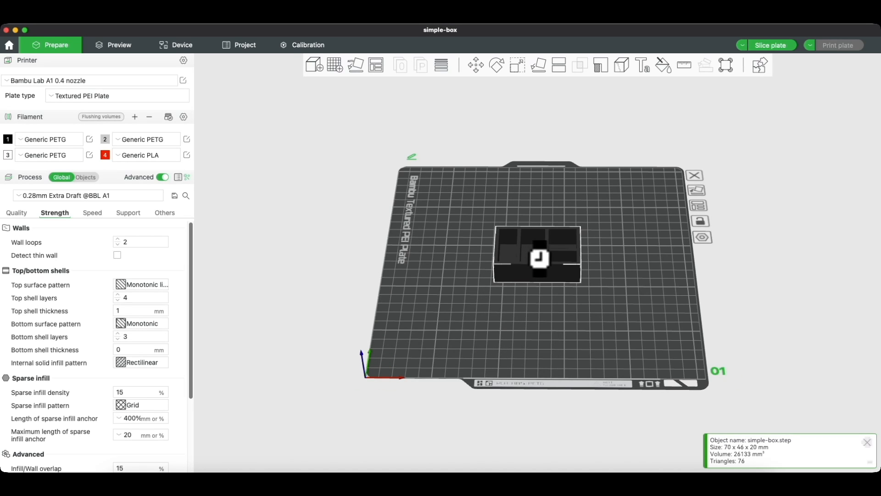
scroll(539, 258, up, 10)
scroll(540, 258, down, 12)
scroll(504, 285, up, 5)
drag(503, 284, 528, 258)
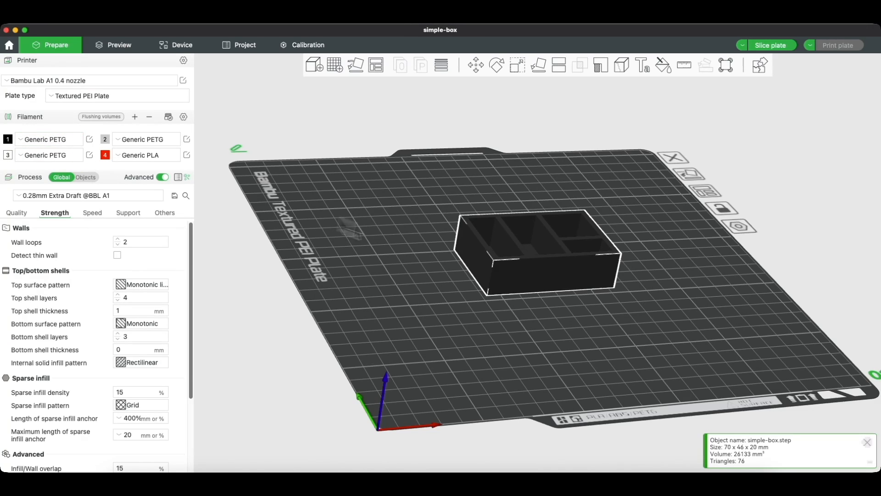
click(88, 179)
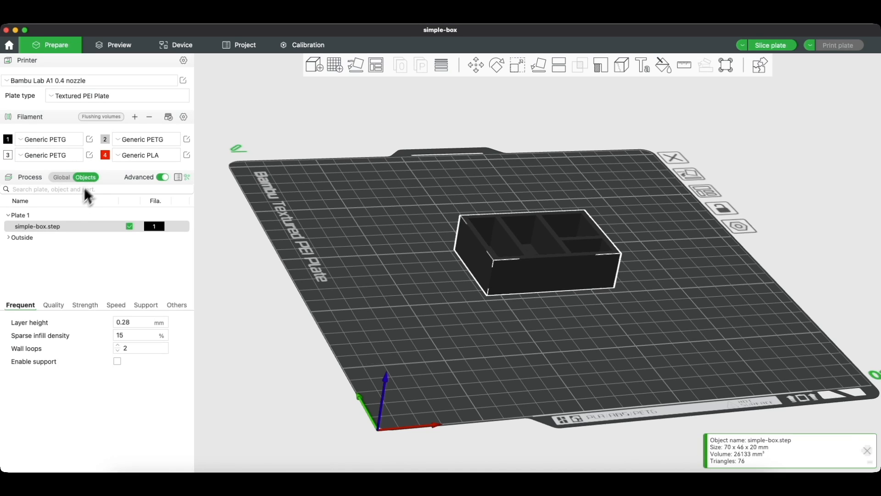
click(158, 227)
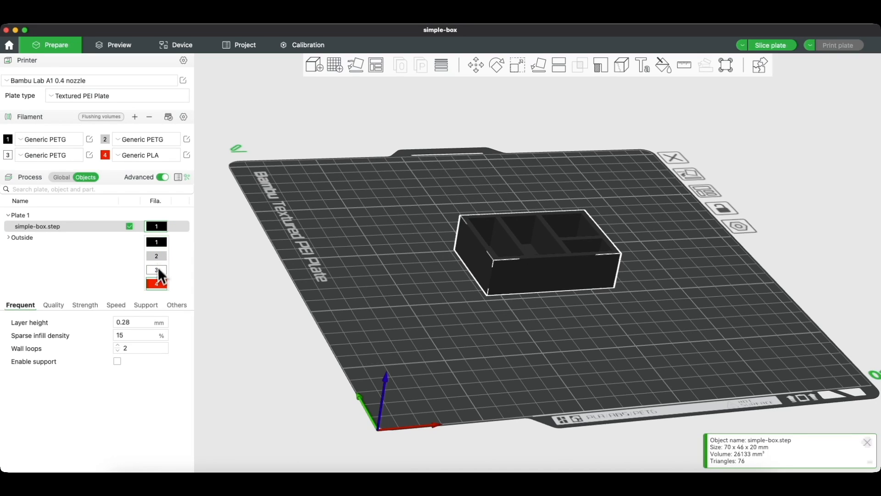
Step: Try red filament 4 on the box, revert to filament 1, then return to Global process settings
click(157, 284)
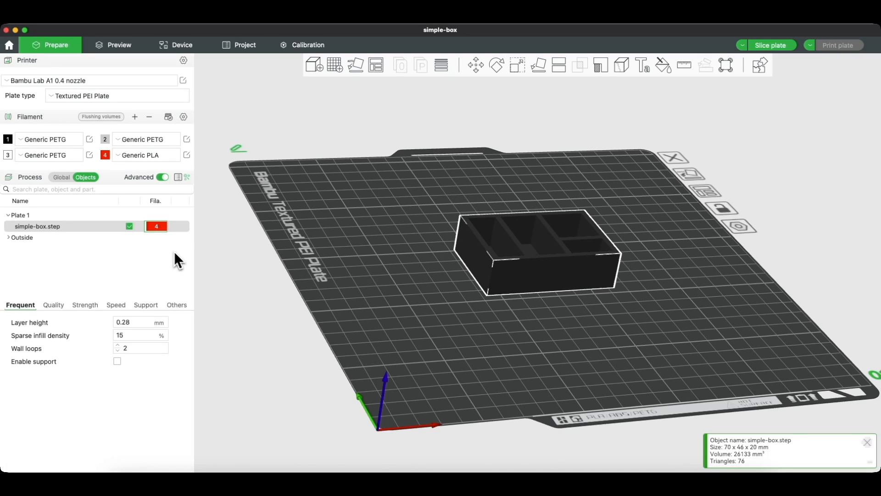
click(176, 266)
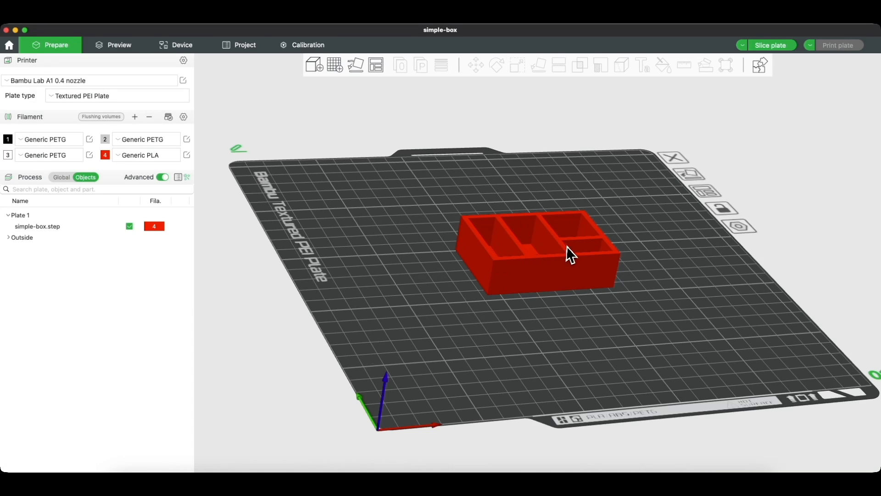
click(161, 225)
click(158, 226)
click(156, 229)
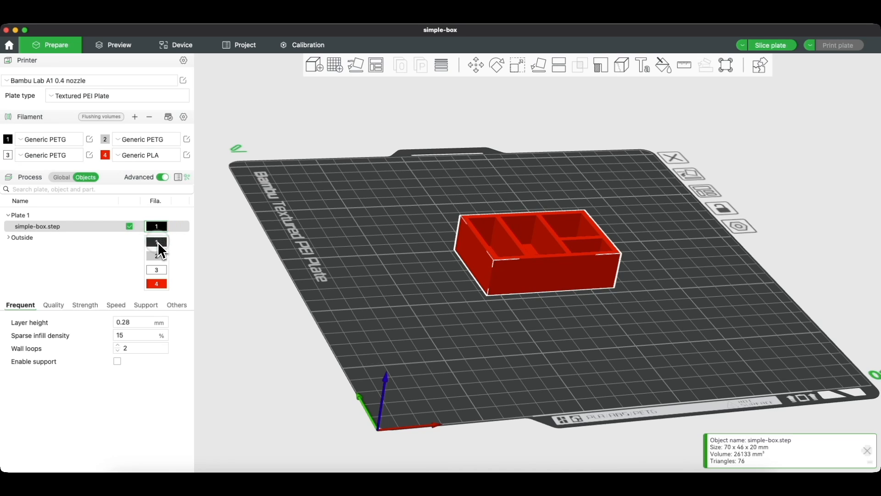
click(156, 242)
drag(417, 271, 436, 262)
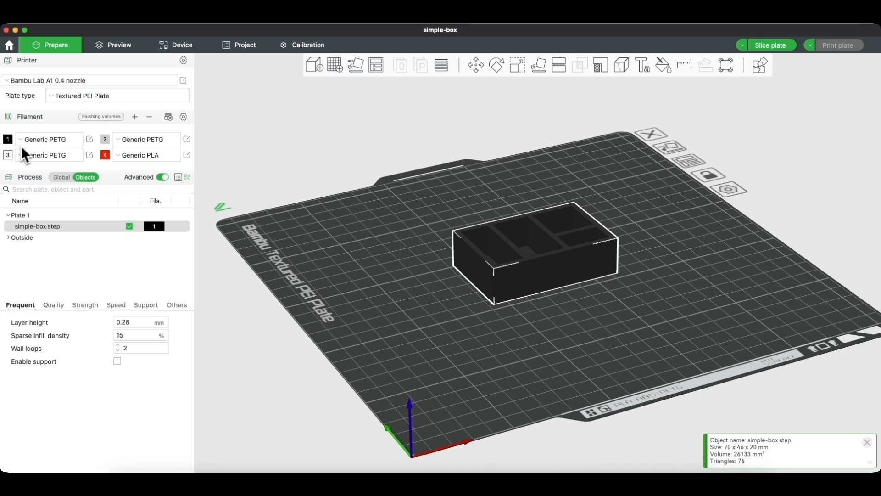
click(63, 178)
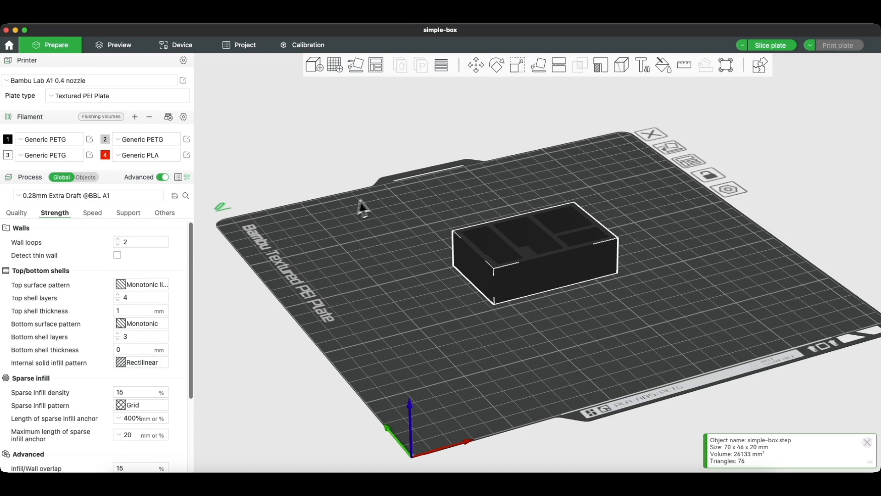
Step: In the sliced preview, lower the layer slider from layer 69 to 68 and zoom in on the box
click(123, 49)
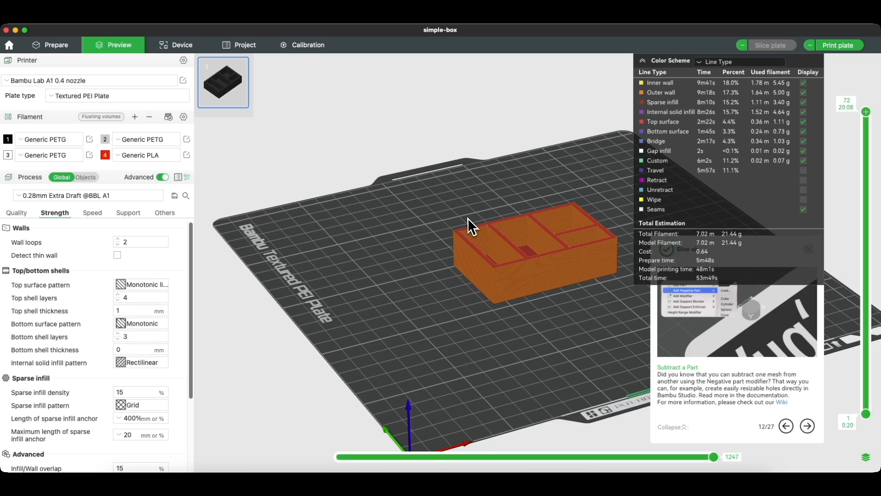
scroll(469, 219, up, 5)
scroll(512, 249, up, 5)
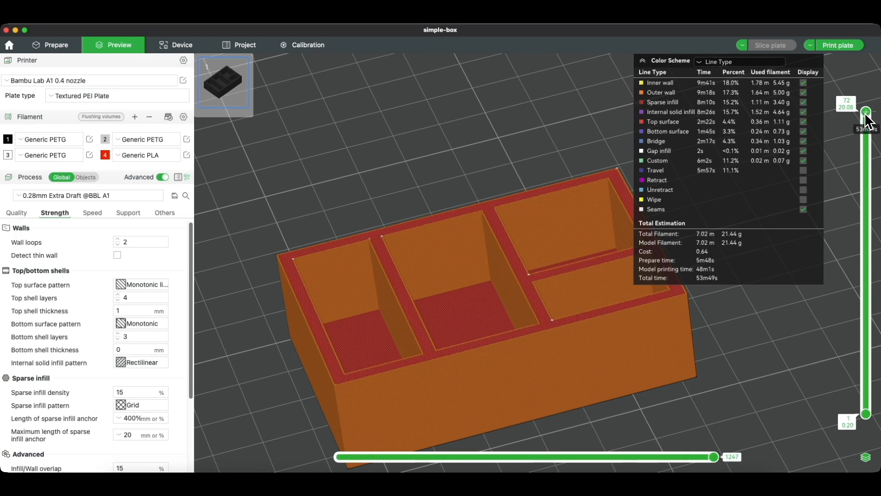
drag(865, 114, 866, 119)
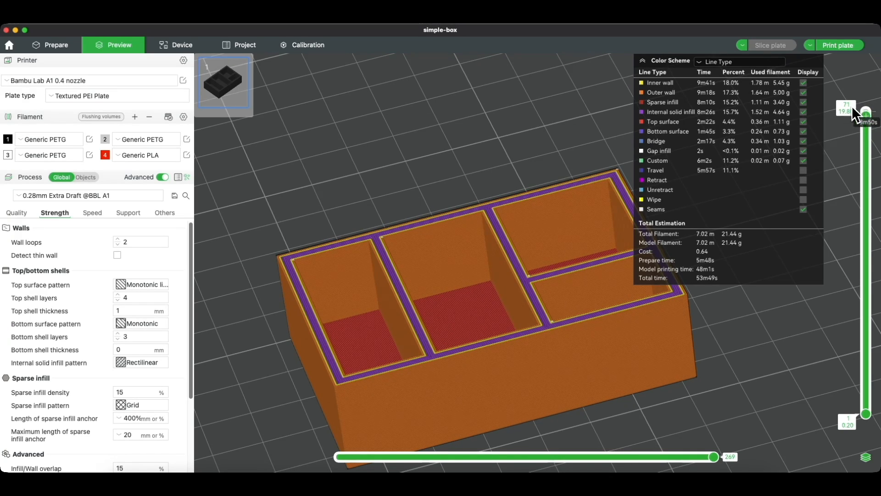
scroll(402, 273, up, 5)
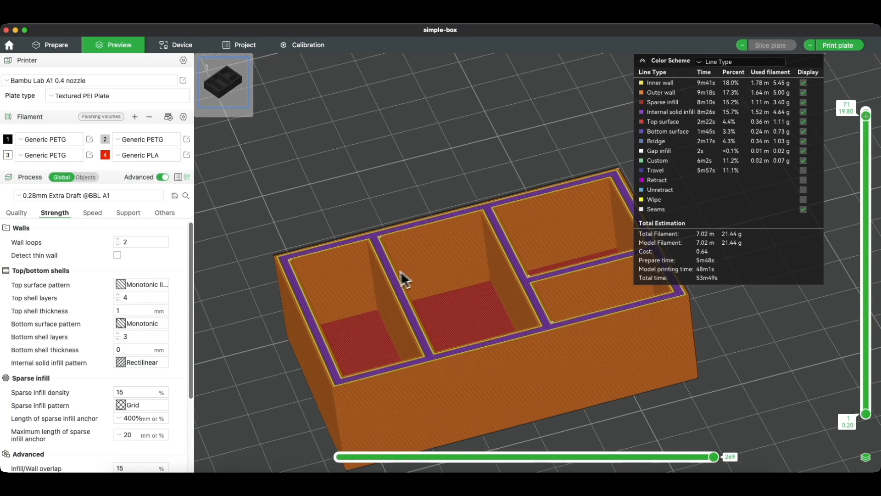
scroll(447, 275, down, 4)
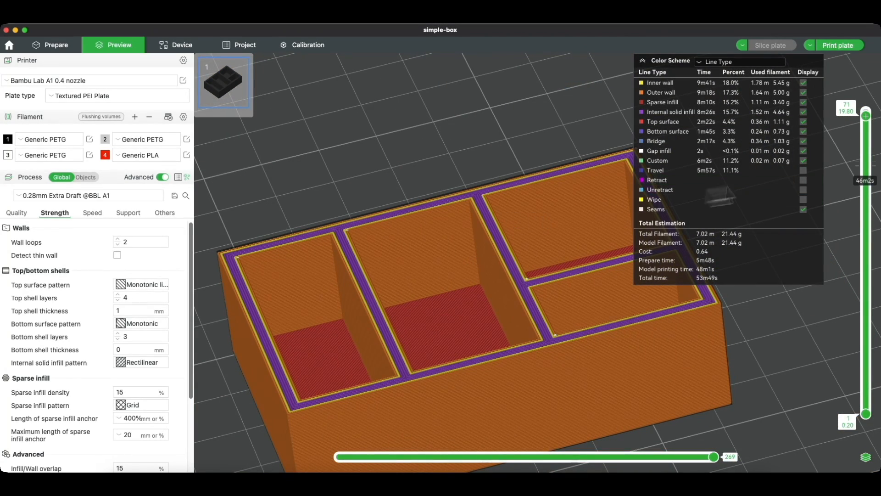
drag(870, 120, 870, 124)
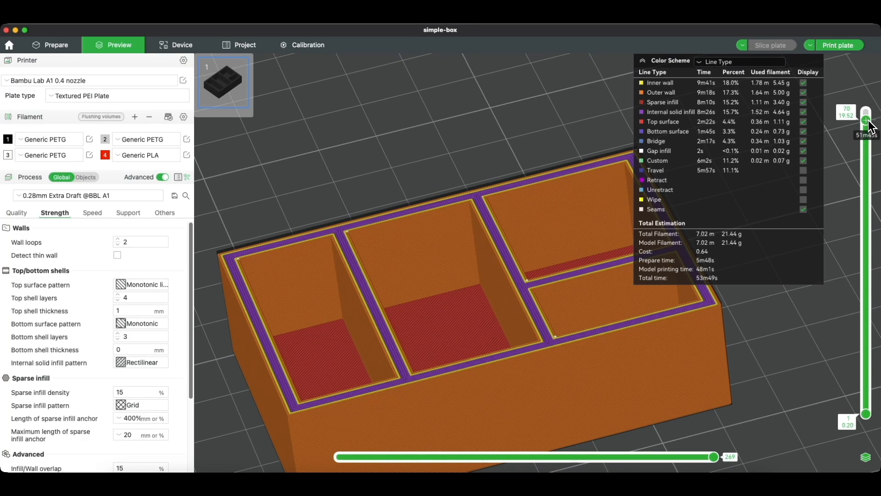
drag(869, 122, 869, 126)
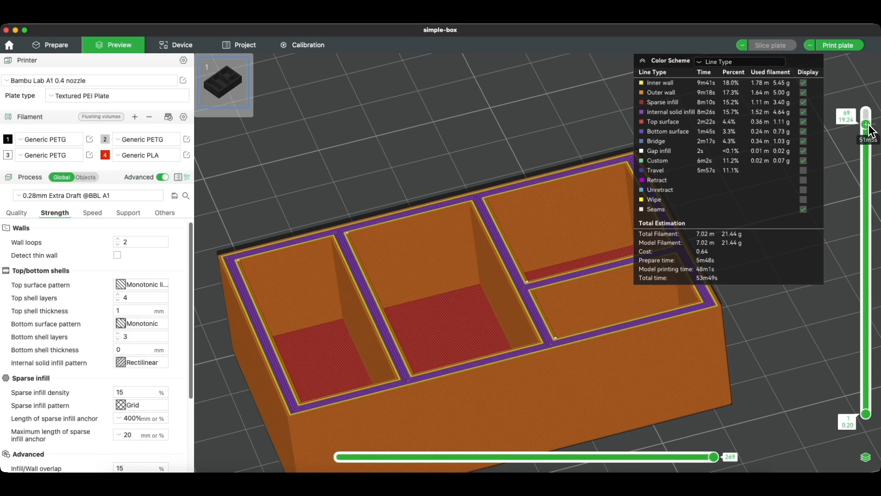
drag(531, 298, 501, 292)
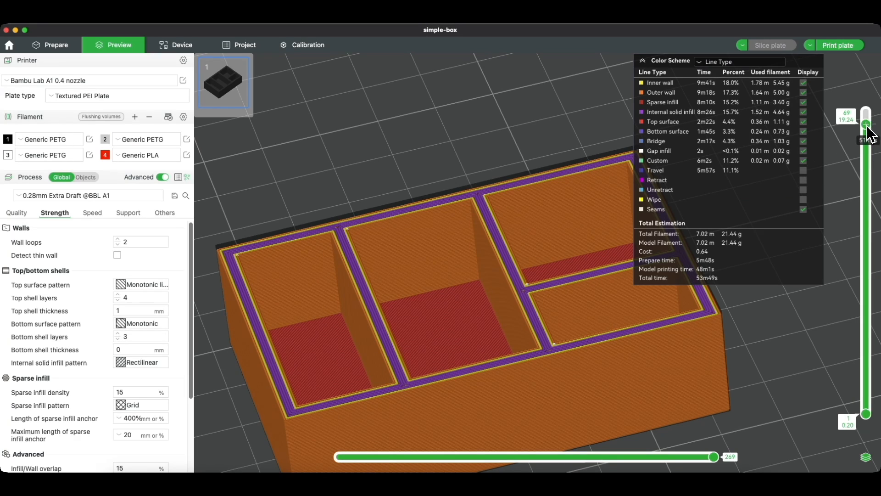
drag(867, 128, 867, 133)
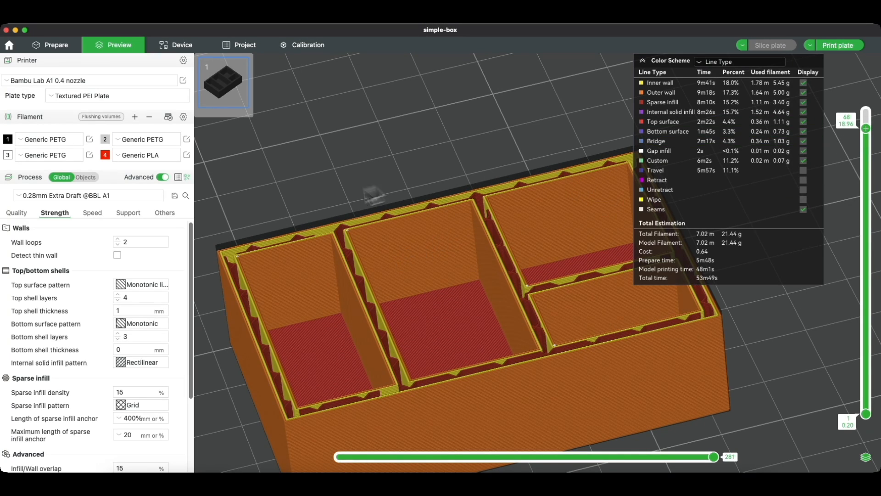
scroll(270, 296, up, 4)
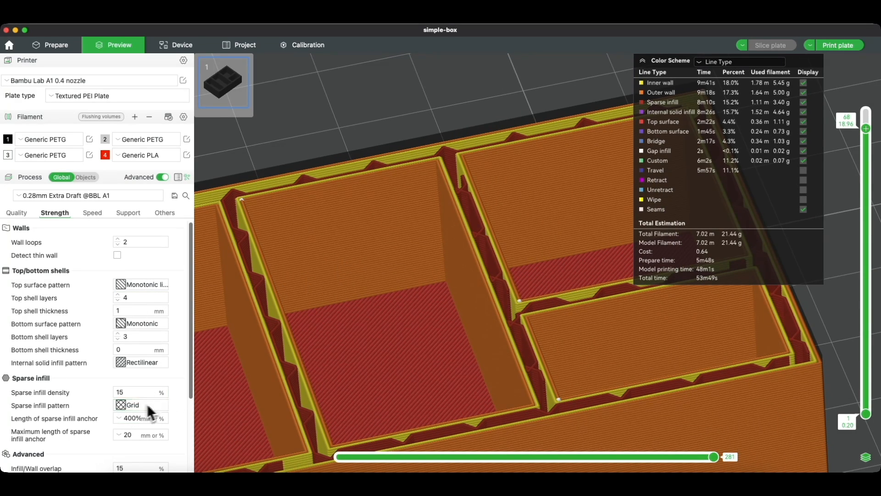
Step: Set the sparse infill pattern to Gyroid and re-slice the plate
drag(562, 224, 501, 241)
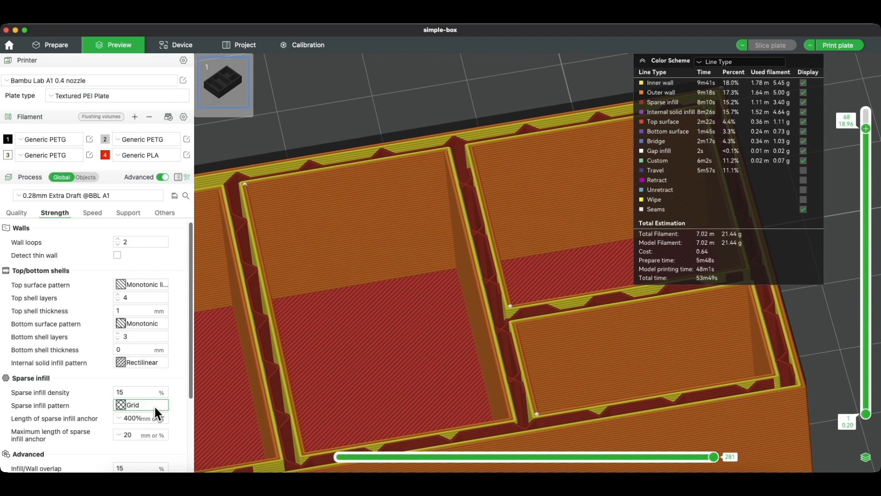
click(155, 408)
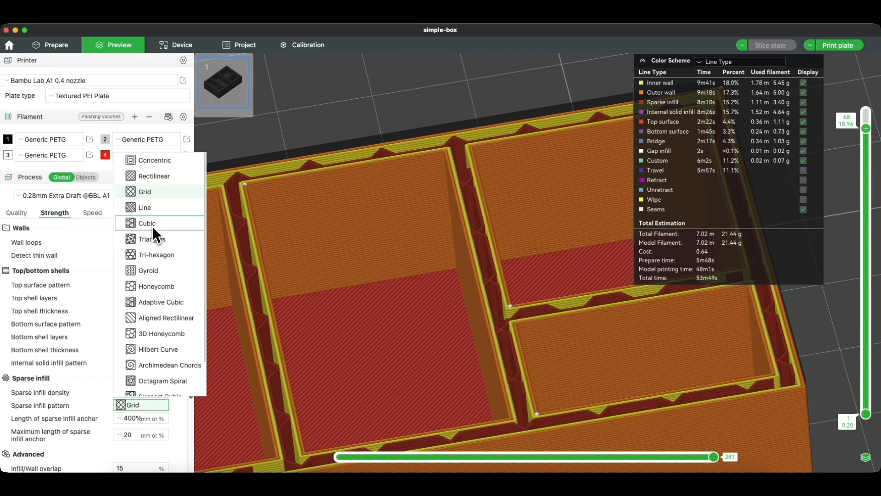
click(155, 271)
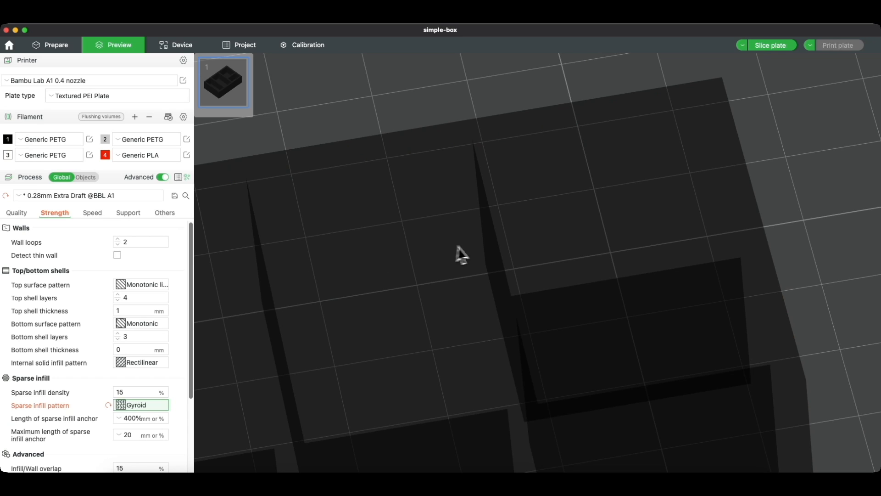
right_drag(562, 111, 565, 108)
click(57, 46)
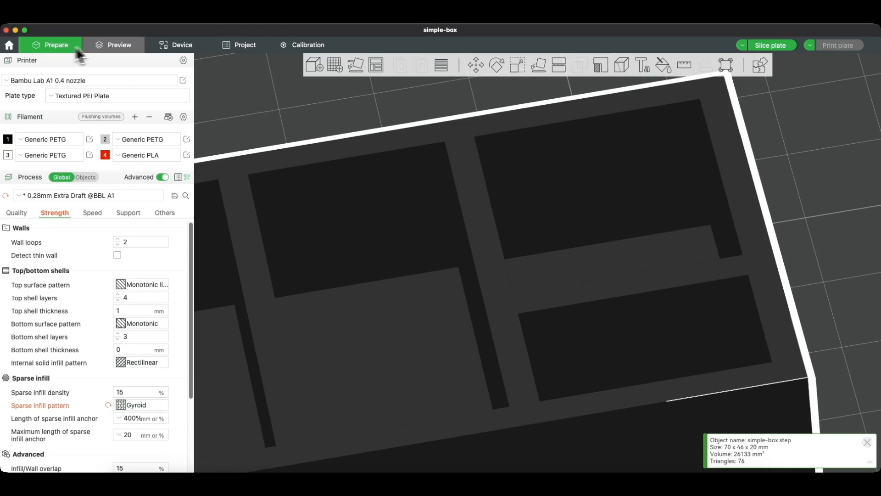
click(121, 45)
drag(502, 235, 482, 260)
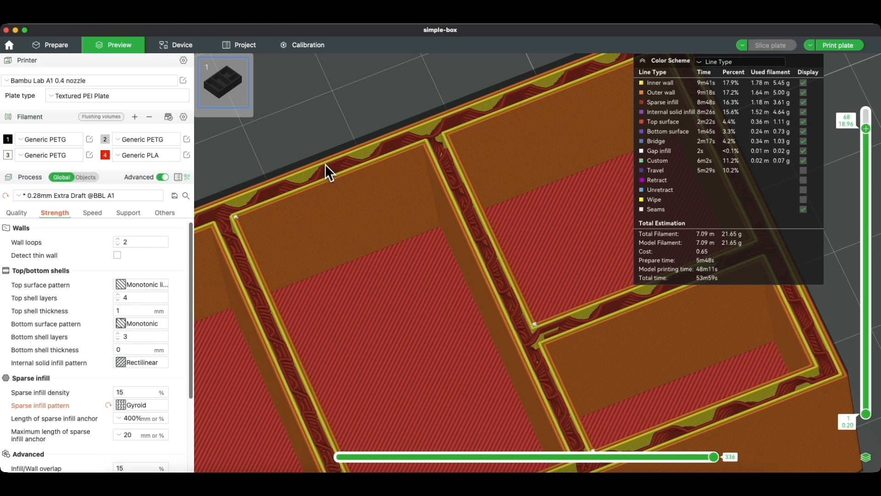
Step: Try 3 wall loops, then return to 2, re-slicing each time (21.65 g, 53m59s)
click(117, 239)
click(54, 48)
click(109, 45)
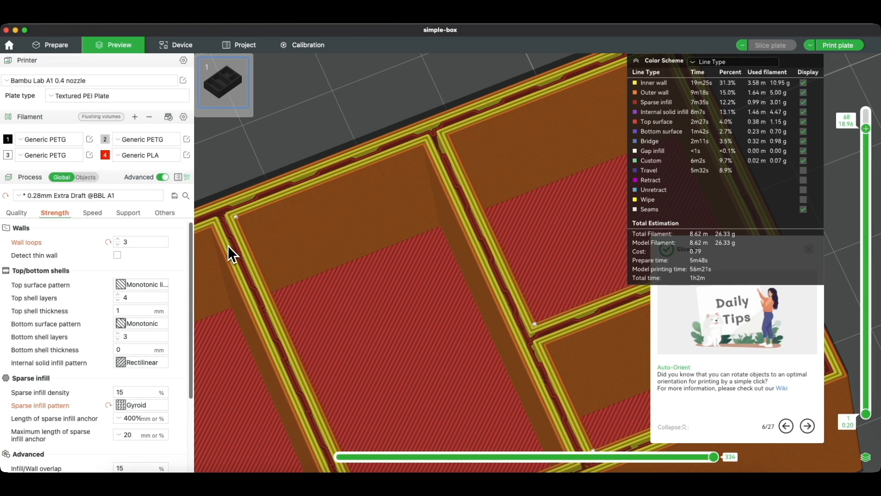
click(118, 245)
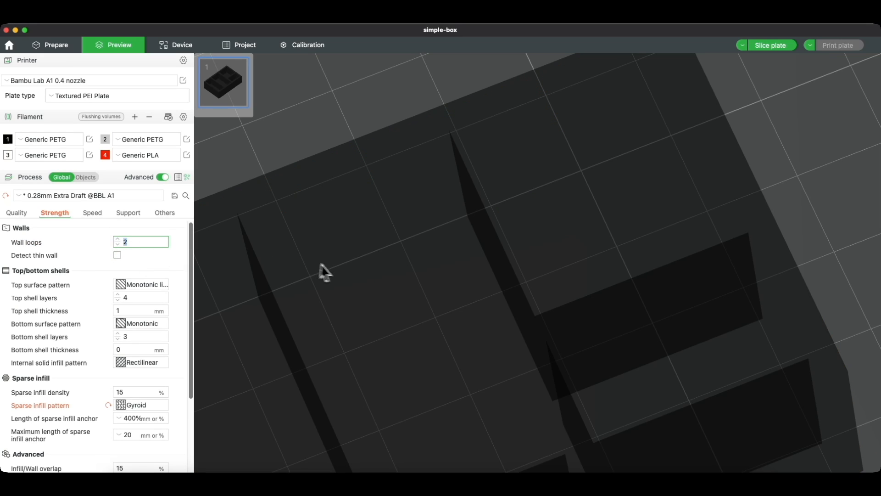
click(50, 46)
click(113, 47)
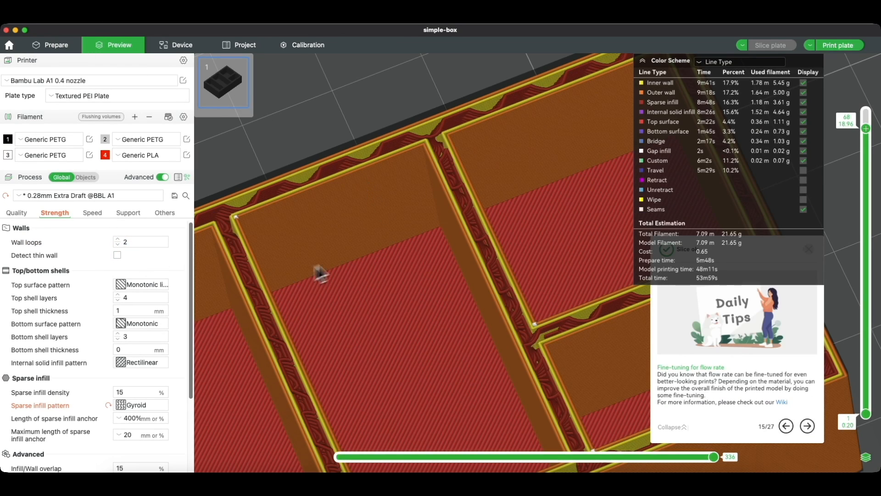
scroll(376, 249, down, 10)
scroll(364, 266, up, 2)
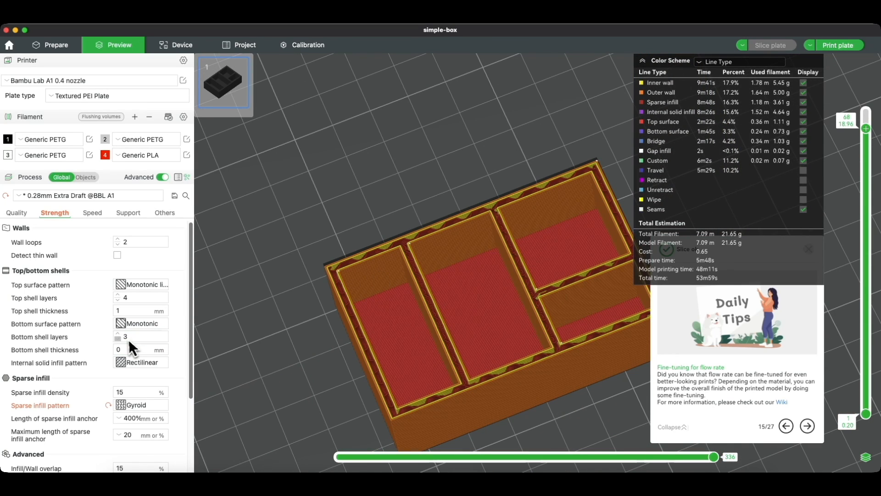
Step: Drop the layer slider to the bottom layers and step through layers 2–4 to check the gyroid infill
drag(866, 129, 866, 410)
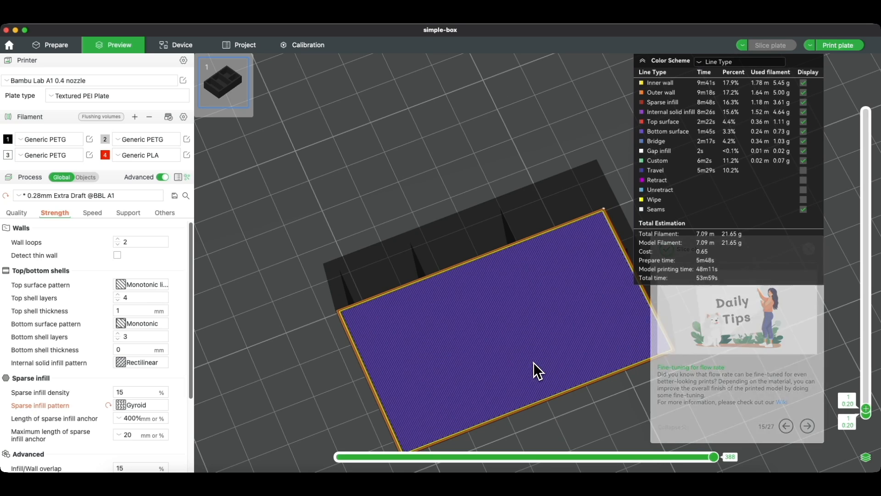
scroll(868, 410, up, 1)
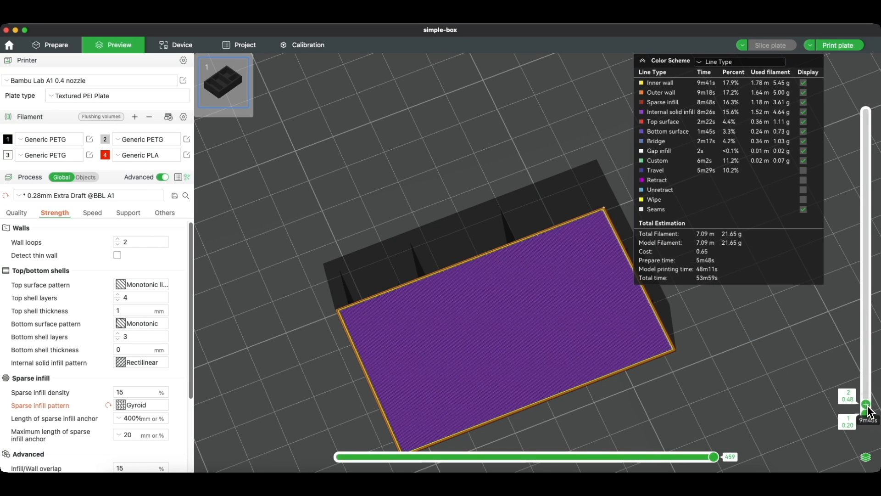
scroll(867, 410, up, 2)
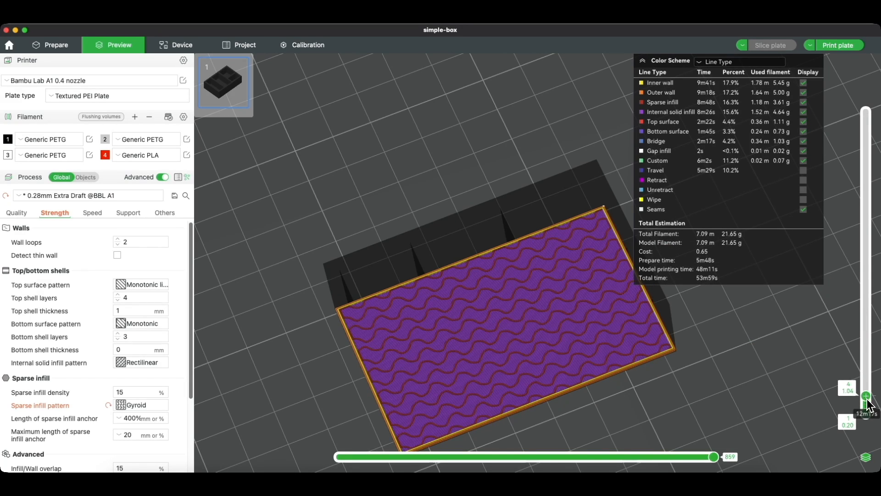
scroll(868, 403, down, 1)
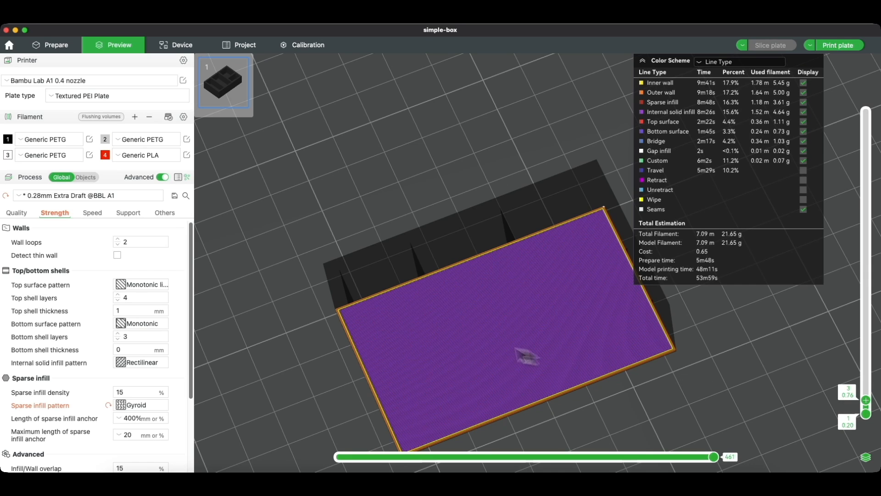
scroll(865, 401, up, 1)
Step: Raise the slider back up to show the whole box, then reset sparse infill to Grid
drag(460, 318, 459, 320)
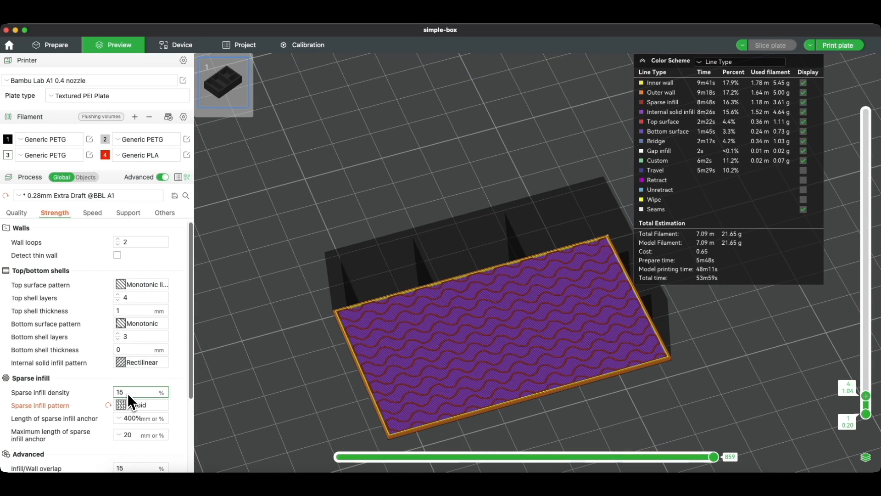
drag(871, 405, 867, 112)
drag(301, 256, 558, 125)
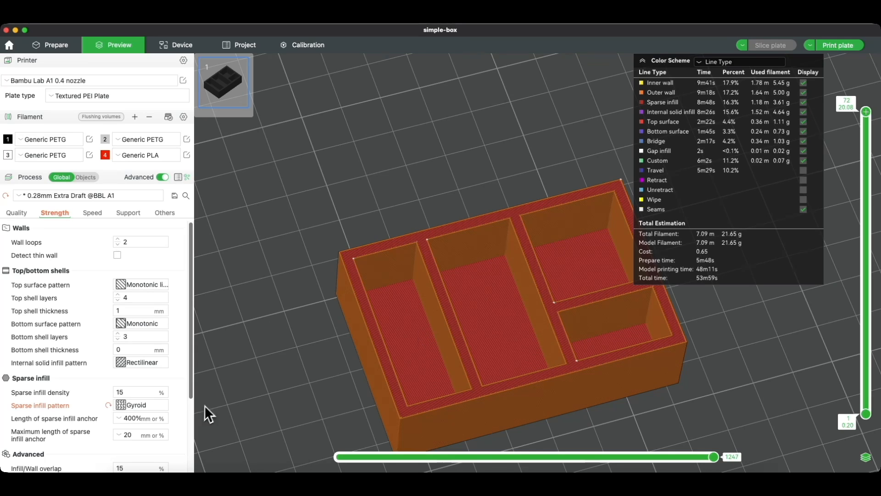
click(109, 405)
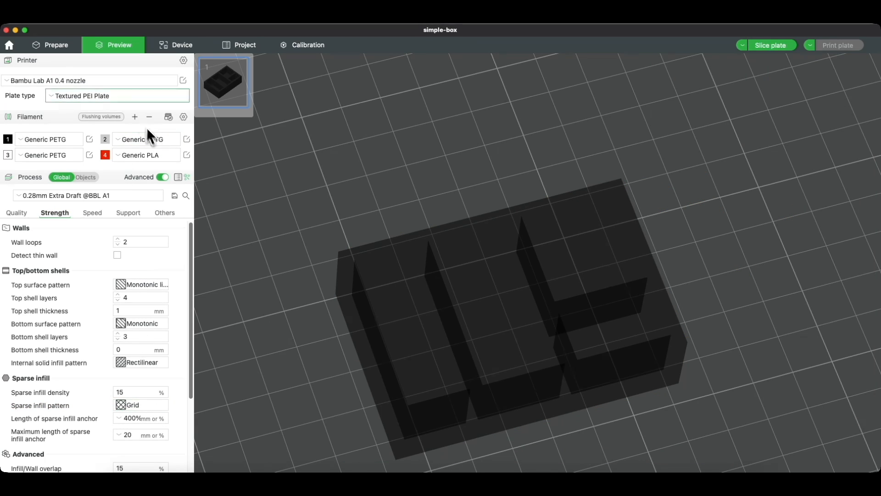
Step: Re-slice the plate with Grid infill, bringing the estimate back to 21.44 g over 53m49s
click(58, 45)
click(130, 48)
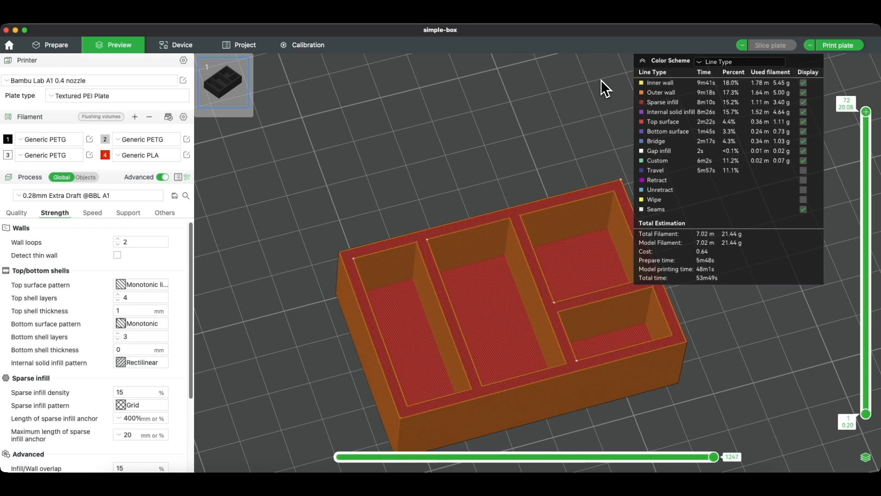
click(811, 45)
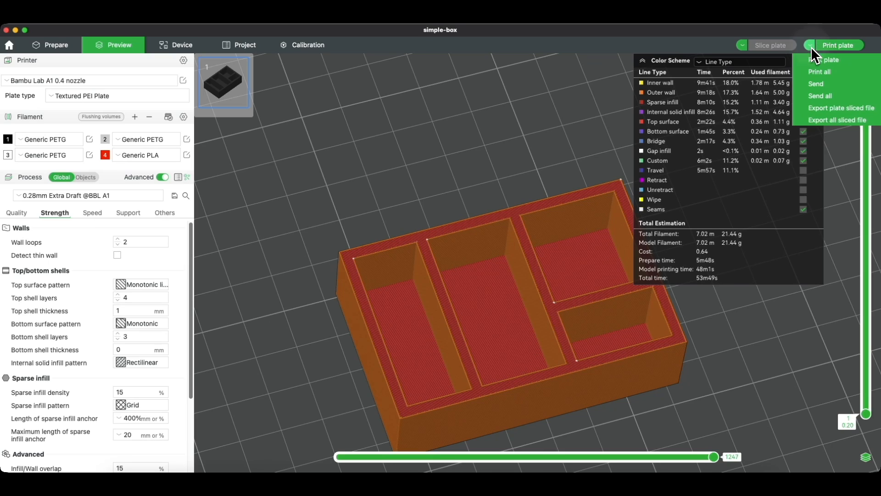
Step: Export the sliced plate as simple-box.gcode.3mf to the temp folder
click(839, 111)
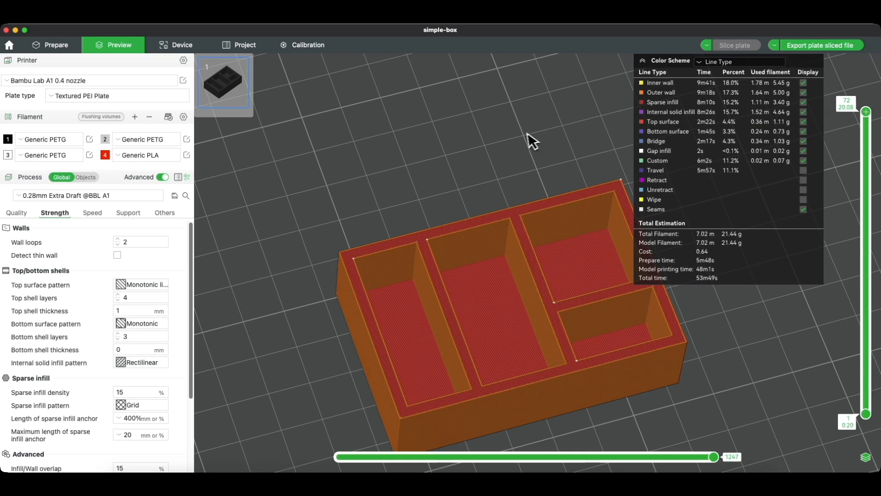
click(841, 51)
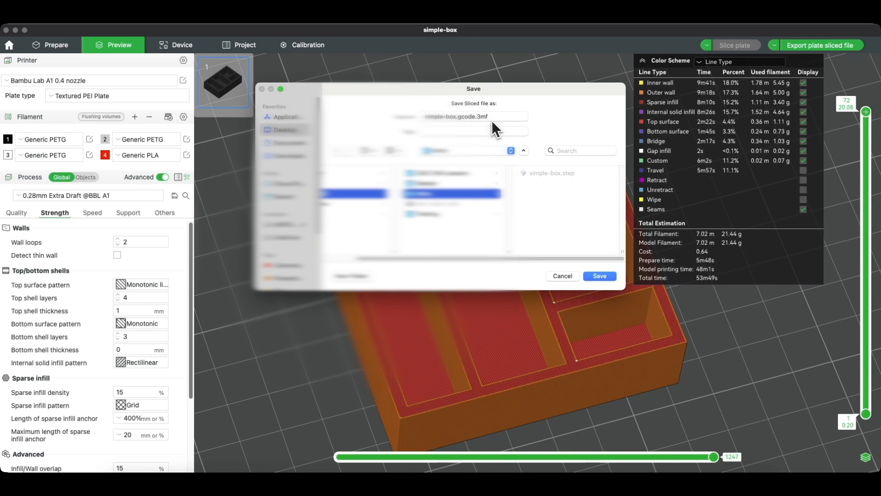
click(598, 278)
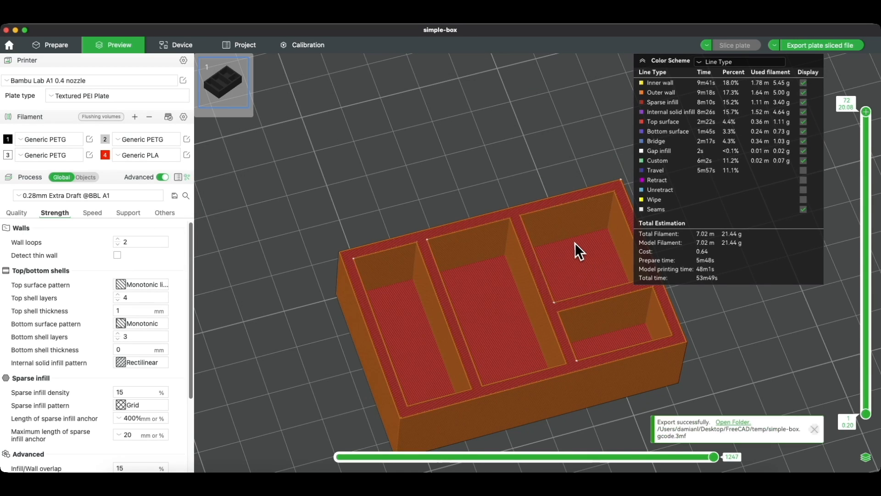